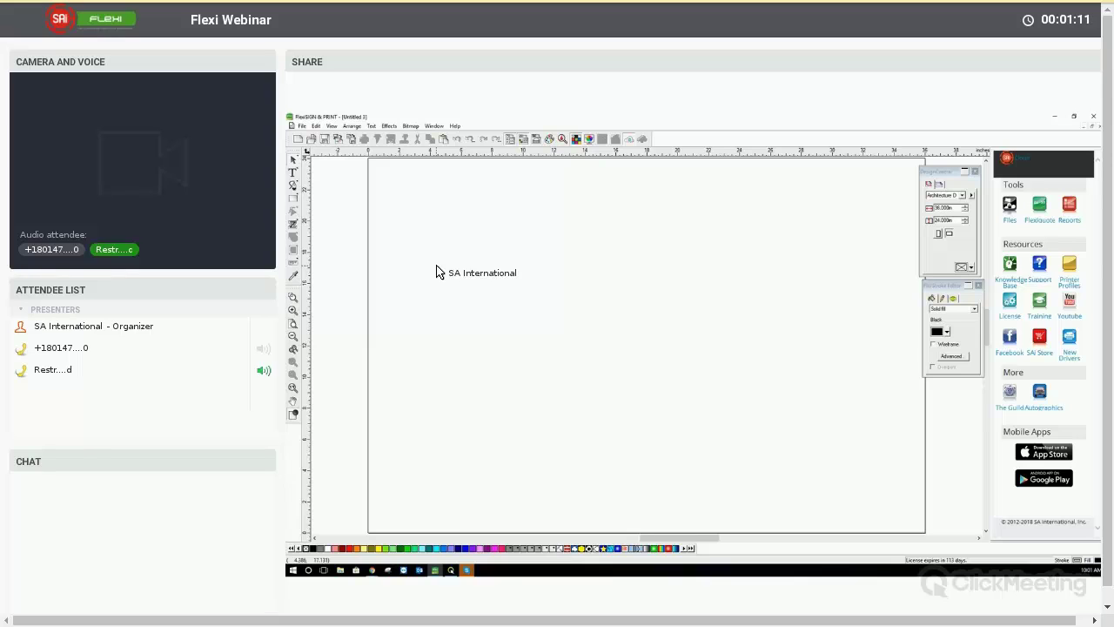
Step: Move the DesignCentral palette closer to the page
{"action": "left_click_drag", "start_coordinate": [436, 272], "coordinate": [362, 129]}
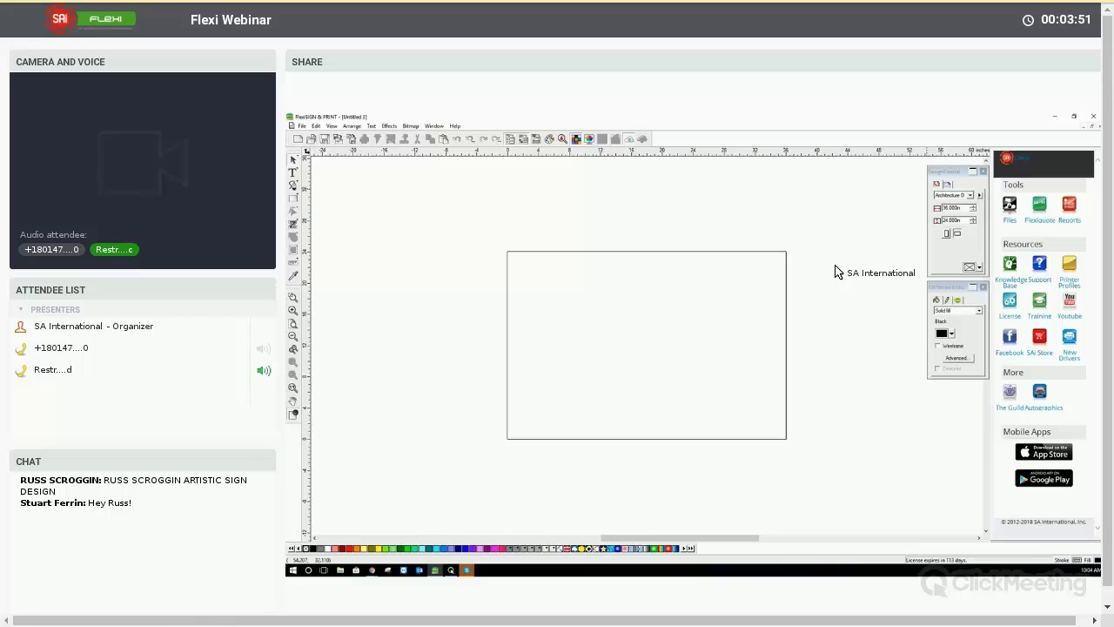
{"action": "left_click_drag", "start_coordinate": [949, 171], "coordinate": [827, 259]}
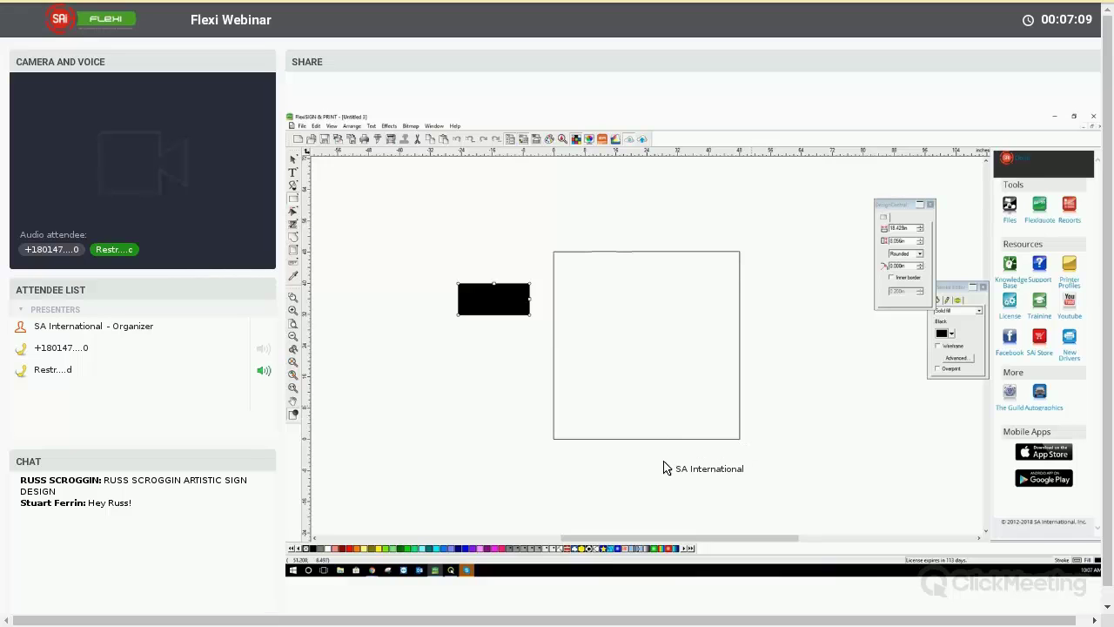
Step: Deselect the black rectangle beside the page with the Select tool and zoom to the entire page
{"action": "key", "text": "space"}
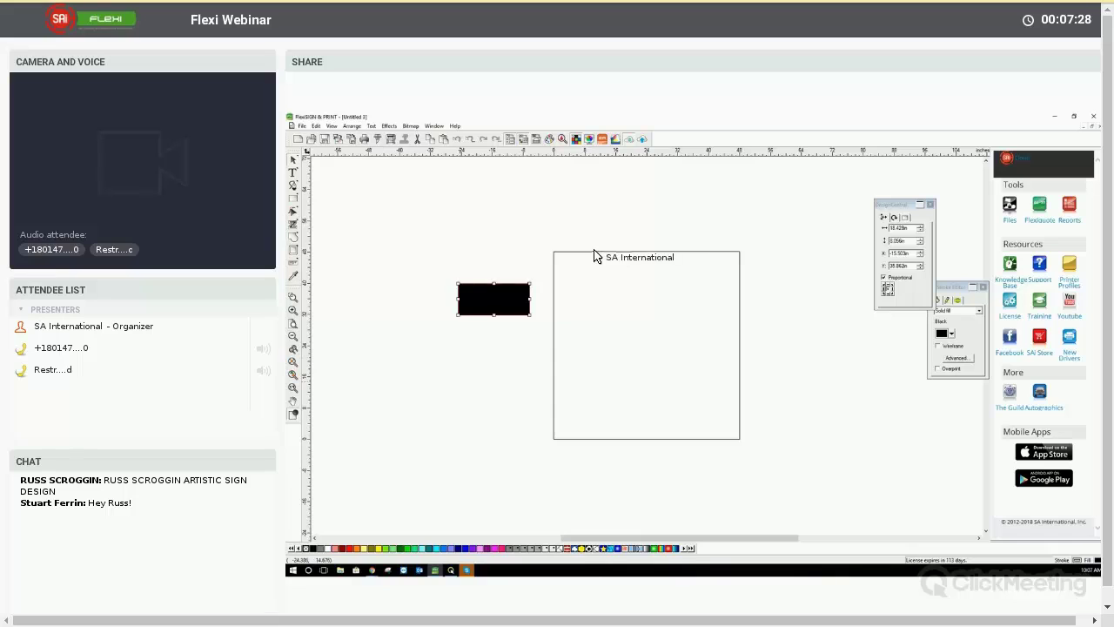
{"action": "left_click", "coordinate": [671, 308]}
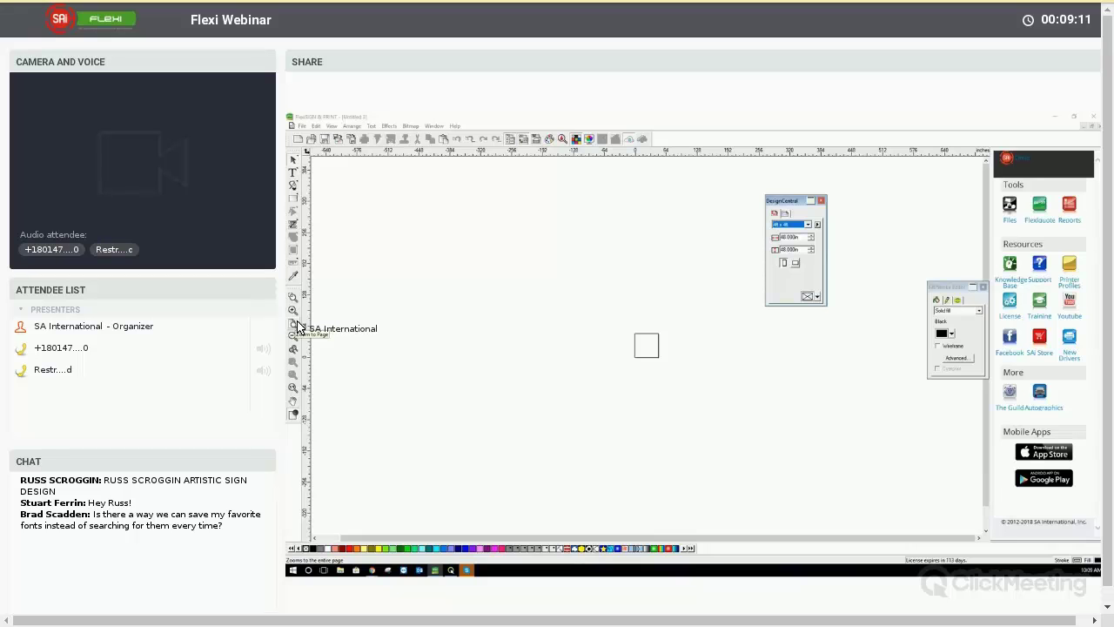
{"action": "left_click", "coordinate": [347, 319]}
{"action": "left_click", "coordinate": [294, 335]}
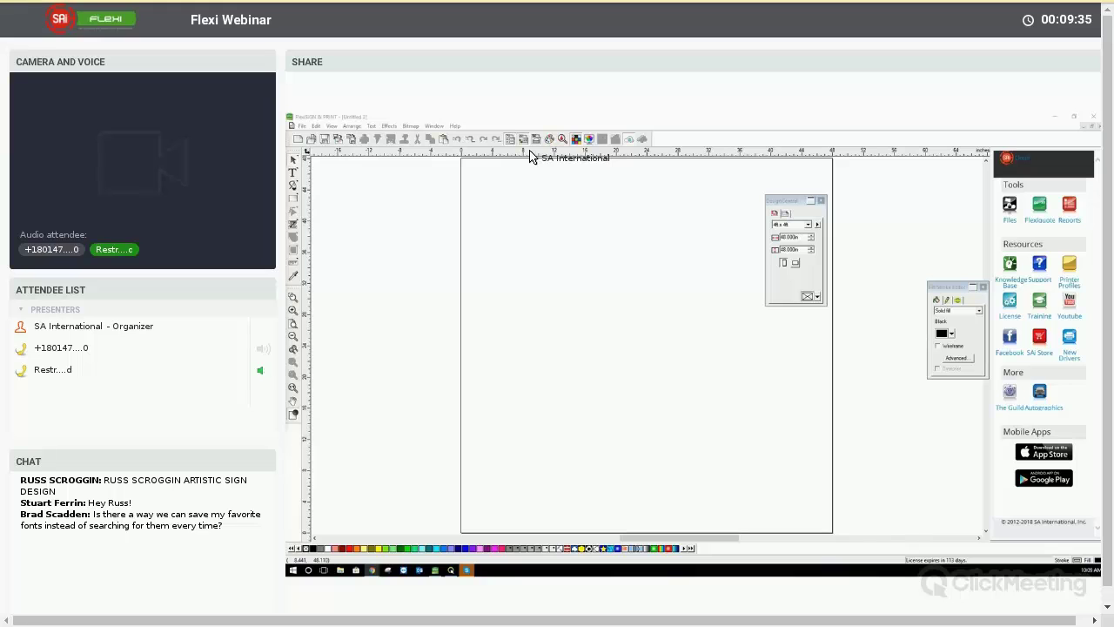
Step: Hide the rulers around the design area
{"action": "left_click", "coordinate": [330, 127]}
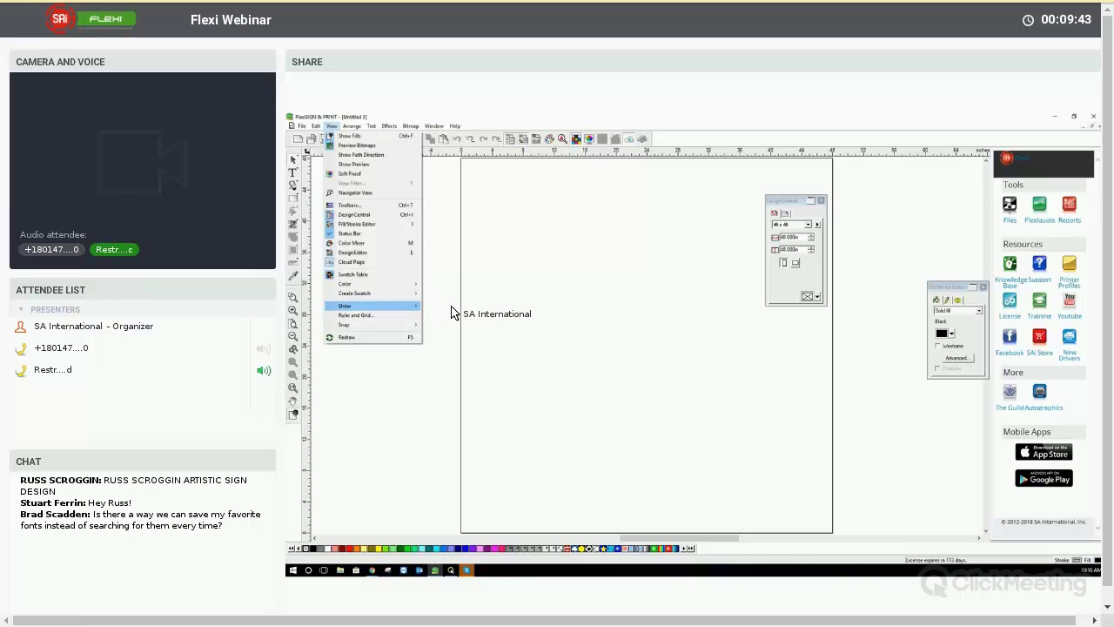
{"action": "mouse_move", "coordinate": [450, 313]}
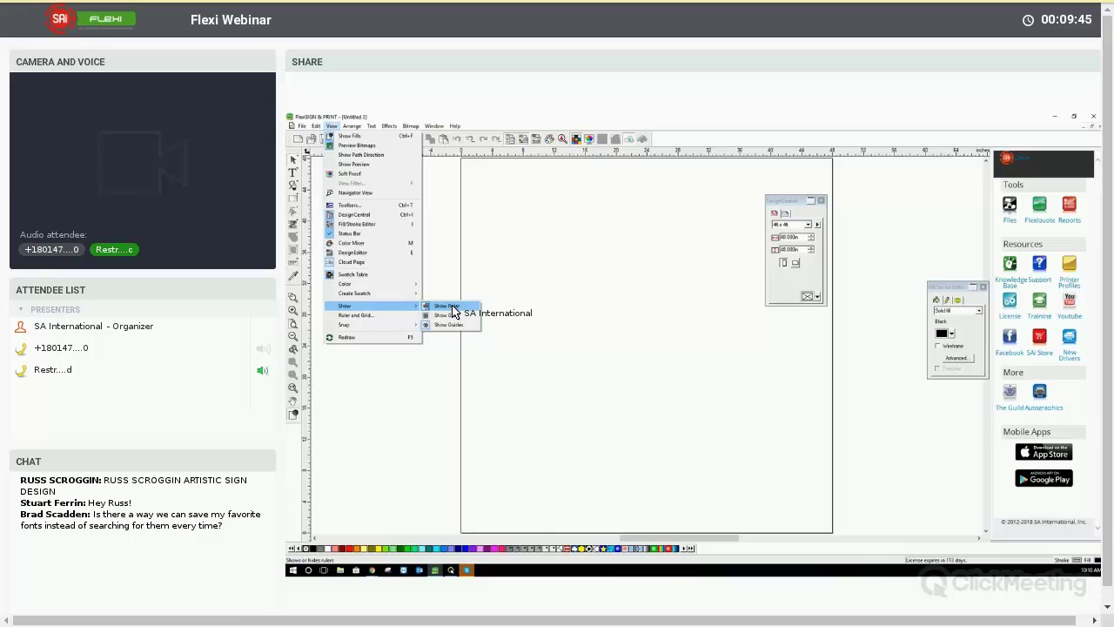
{"action": "left_click", "coordinate": [453, 307]}
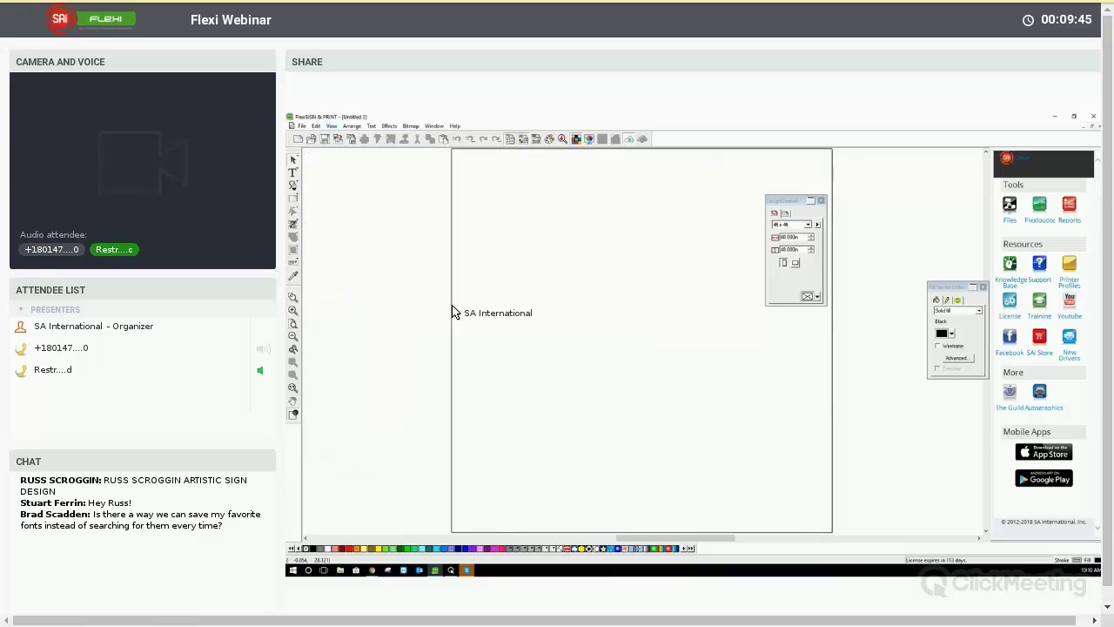
Step: Show the rulers around the design area again
{"action": "left_click", "coordinate": [331, 127]}
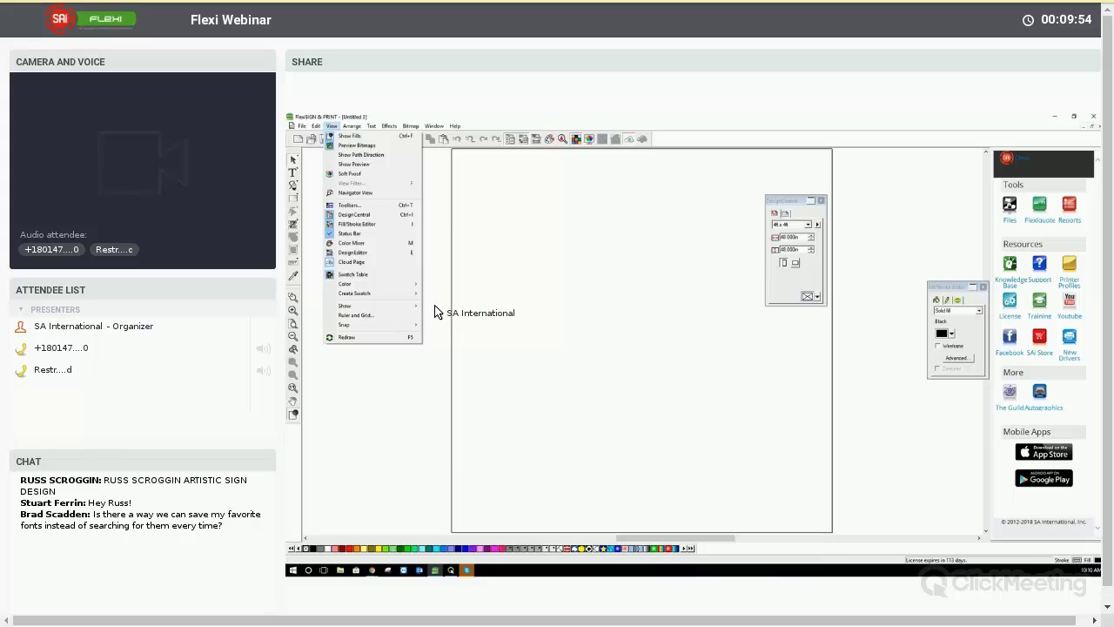
{"action": "key", "text": "Right"}
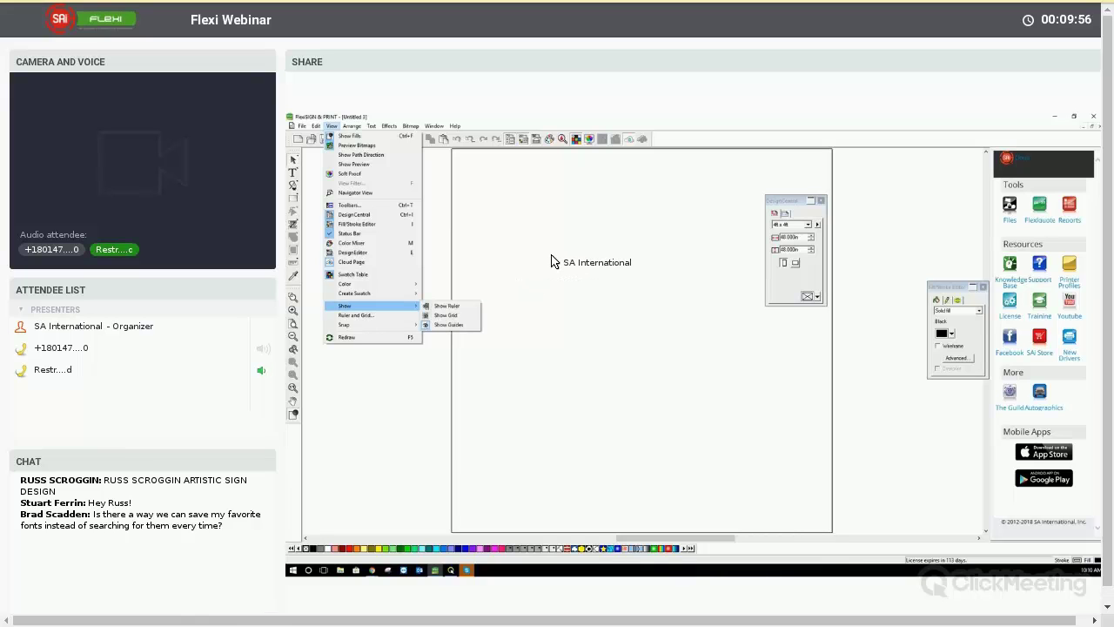
{"action": "key", "text": "Return"}
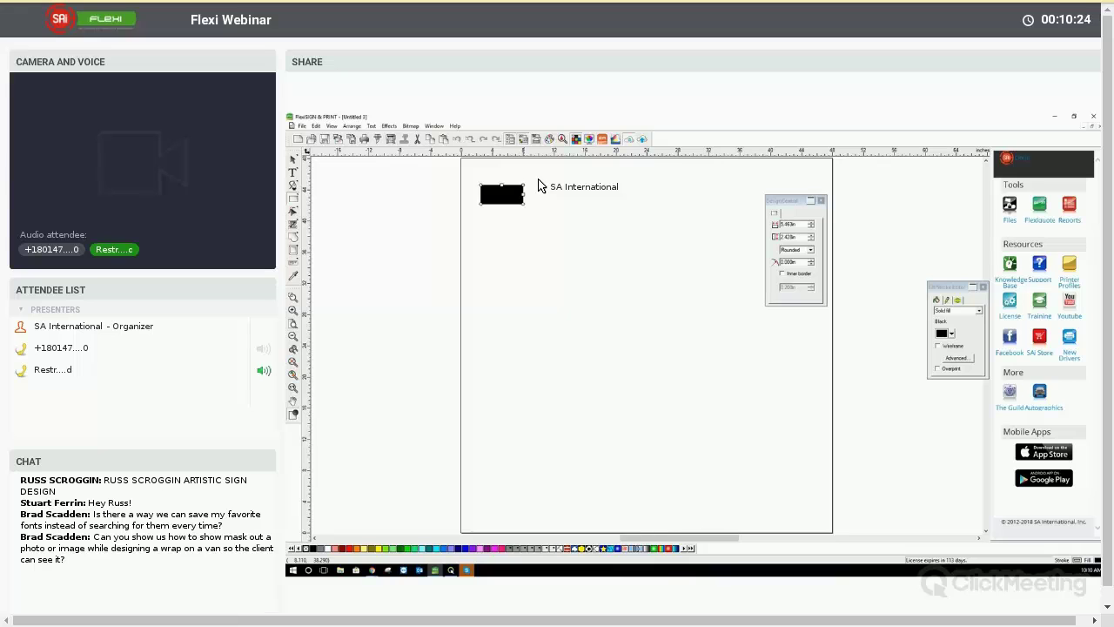
Step: Change the ruler units to feet, and from feet to decimal inches
{"action": "left_click_drag", "start_coordinate": [538, 185], "coordinate": [637, 162]}
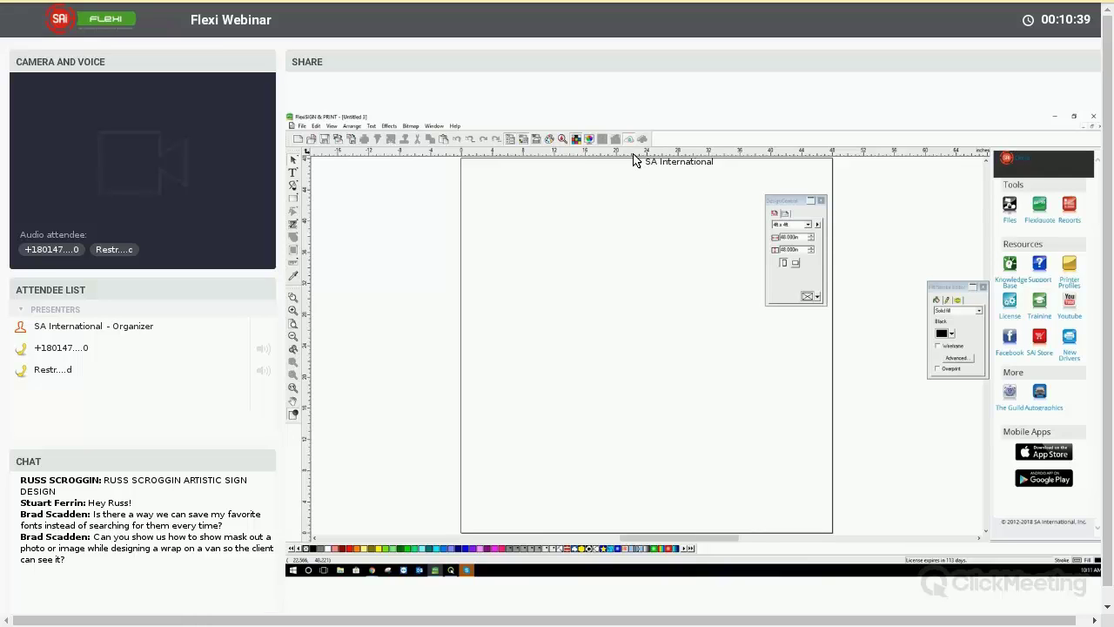
{"action": "left_click_drag", "start_coordinate": [635, 159], "coordinate": [633, 157]}
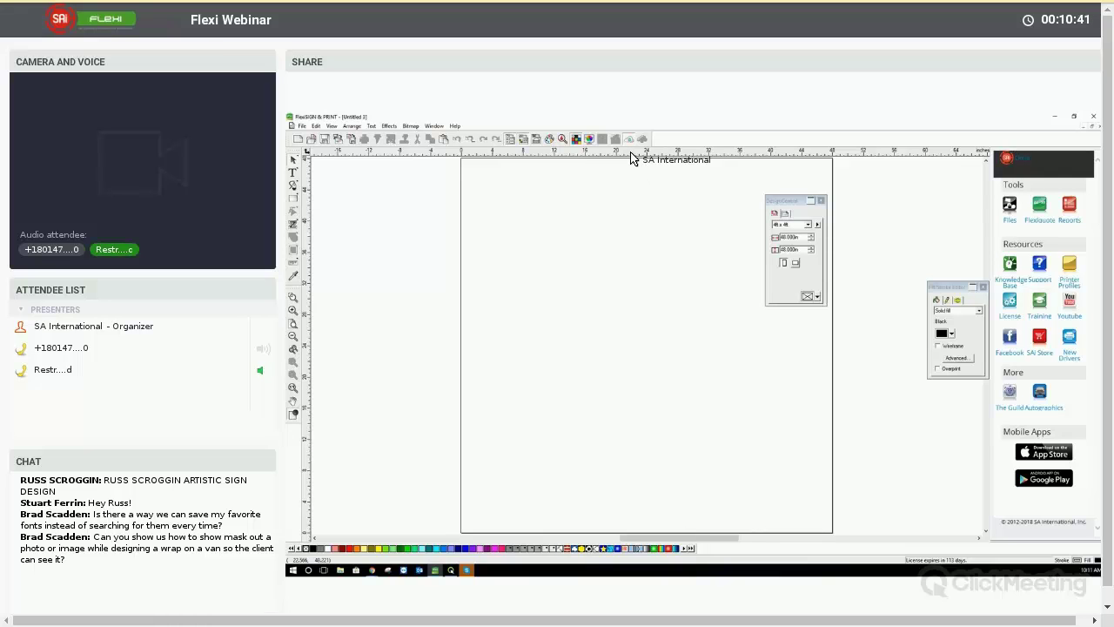
{"action": "right_click", "coordinate": [632, 156]}
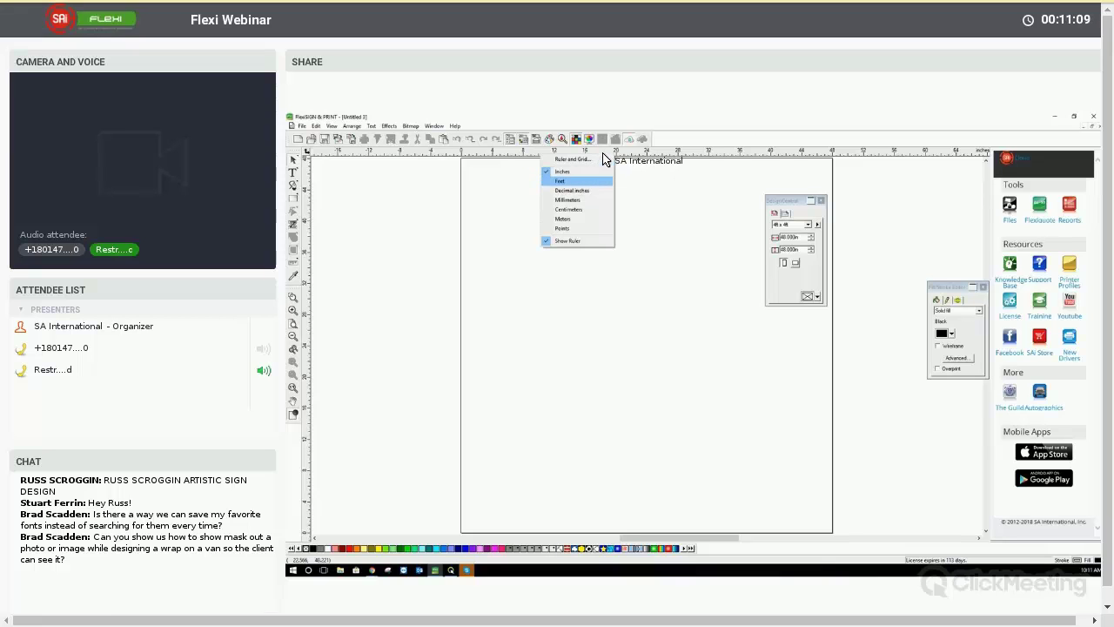
{"action": "left_click", "coordinate": [601, 180]}
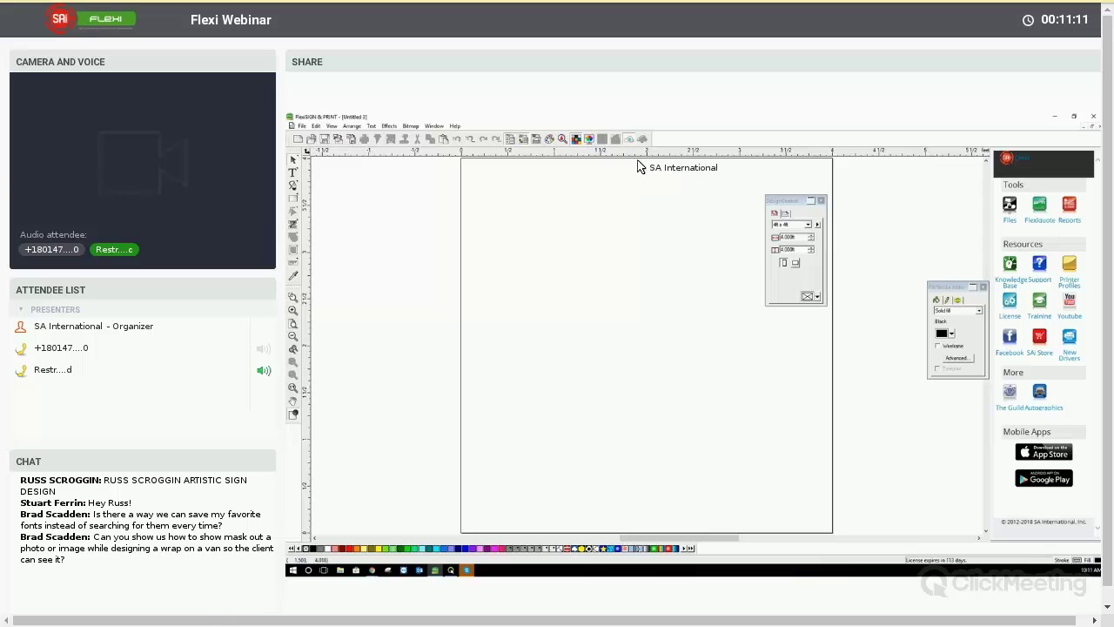
{"action": "right_click", "coordinate": [605, 153]}
{"action": "left_click", "coordinate": [640, 189]}
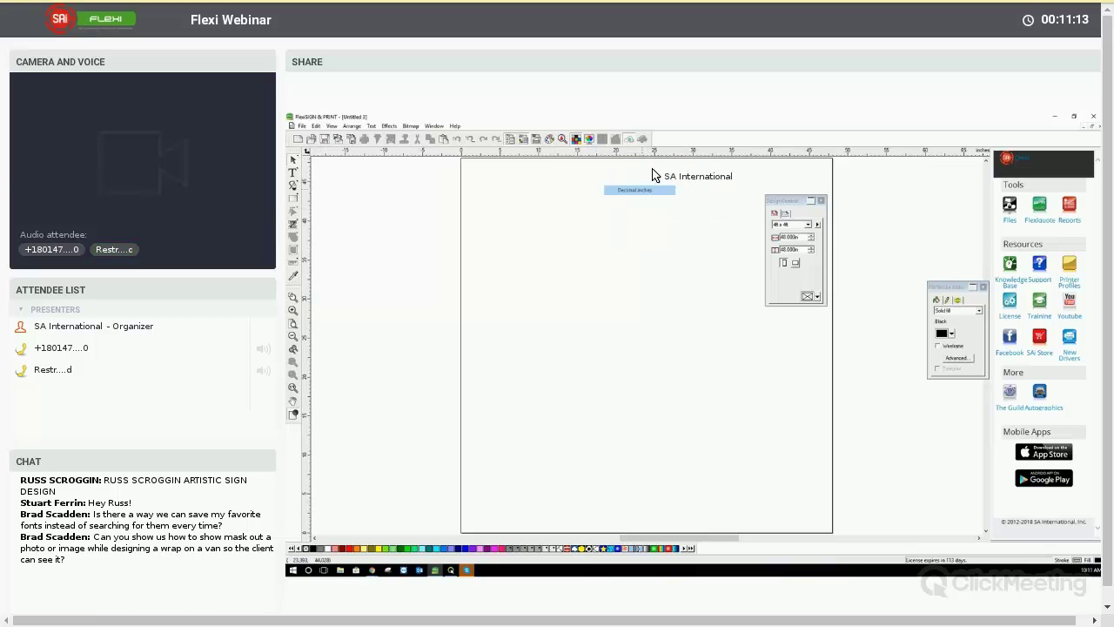
Step: Set the ruler units to millimeters and draw a rectangle about 753 mm by 321 mm in the upper part of the page
{"action": "right_click", "coordinate": [605, 153]}
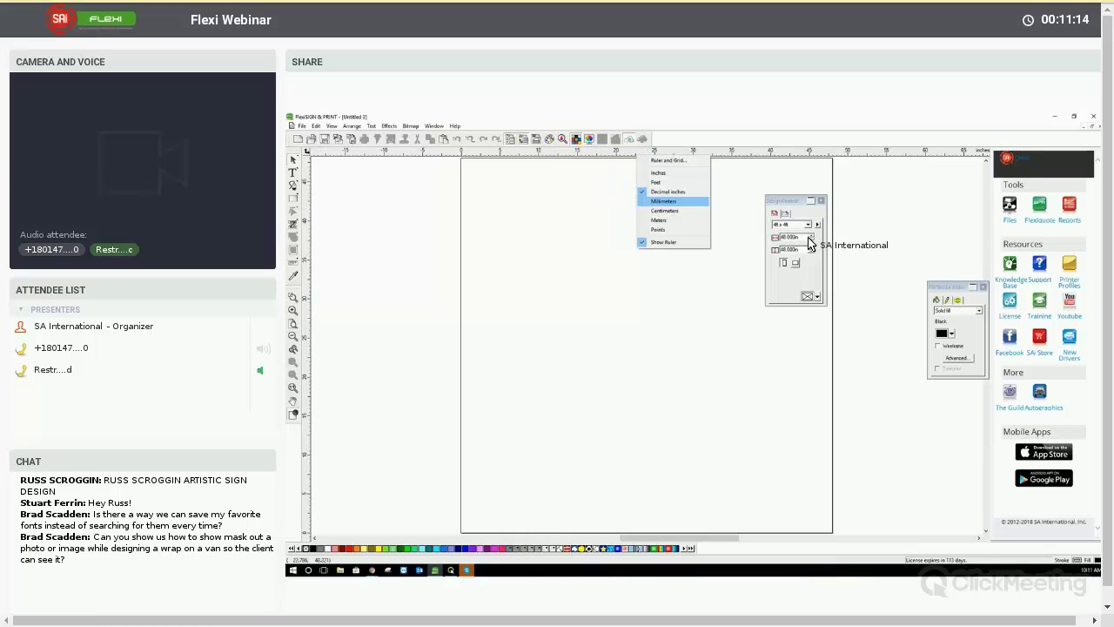
{"action": "left_click", "coordinate": [644, 199]}
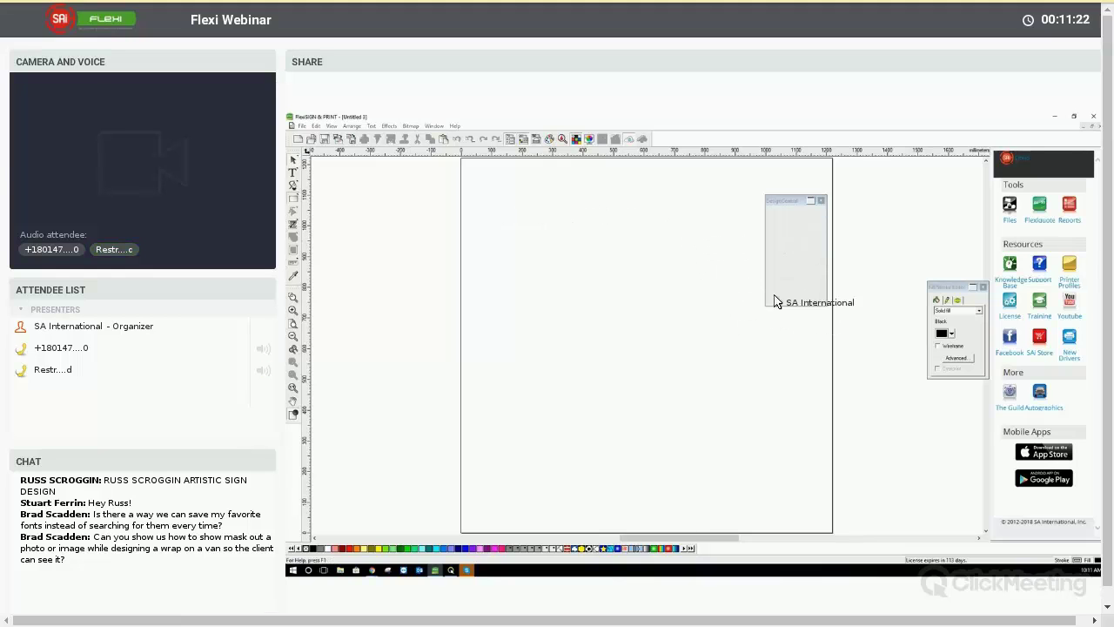
{"action": "left_click", "coordinate": [798, 225]}
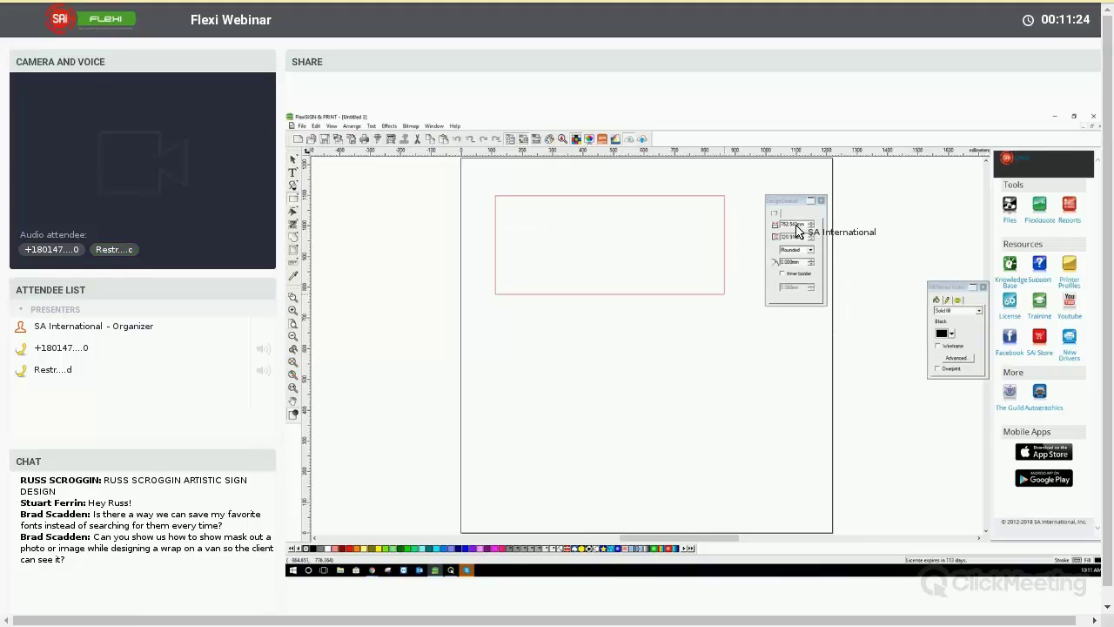
Step: Change the ruler units to centimeters, and from centimeters back to inches
{"action": "right_click", "coordinate": [634, 154]}
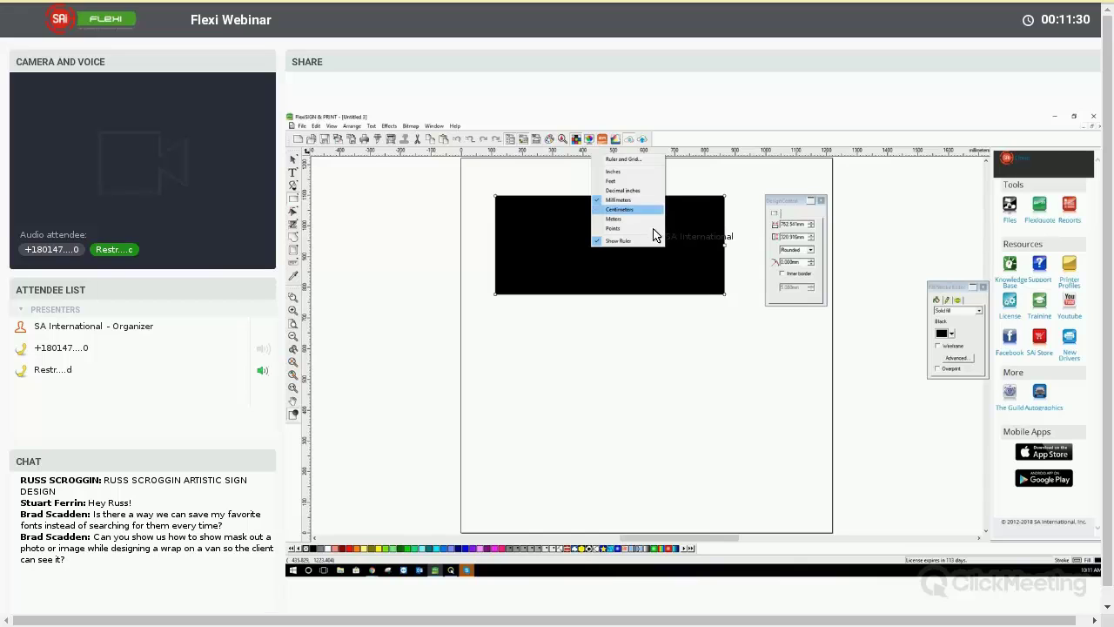
{"action": "left_click", "coordinate": [648, 210]}
{"action": "right_click", "coordinate": [633, 155]}
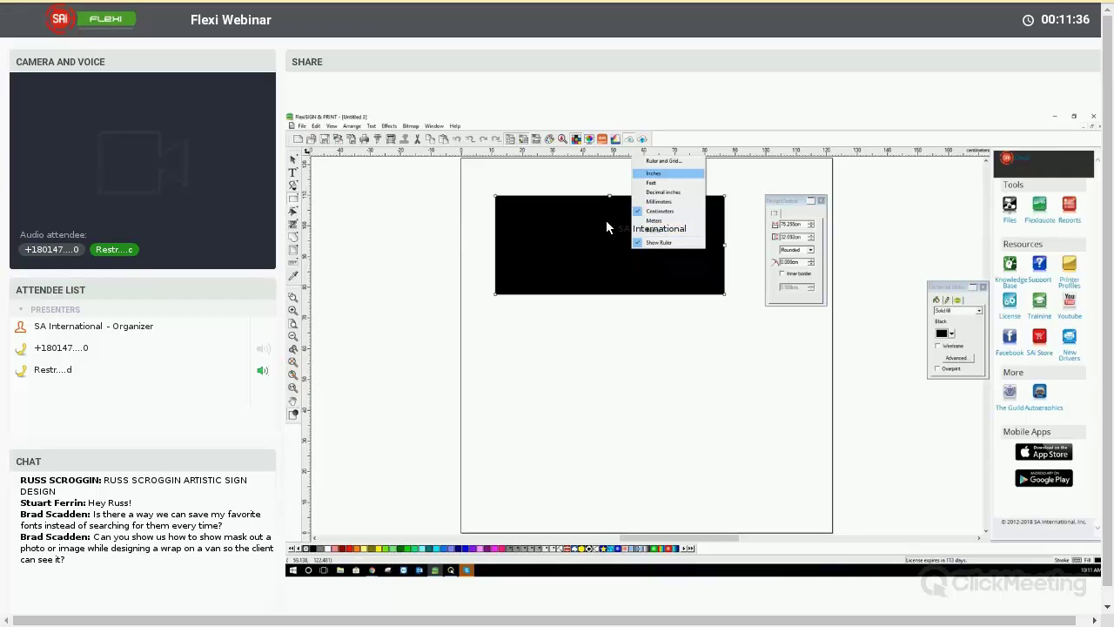
{"action": "key", "text": "Return"}
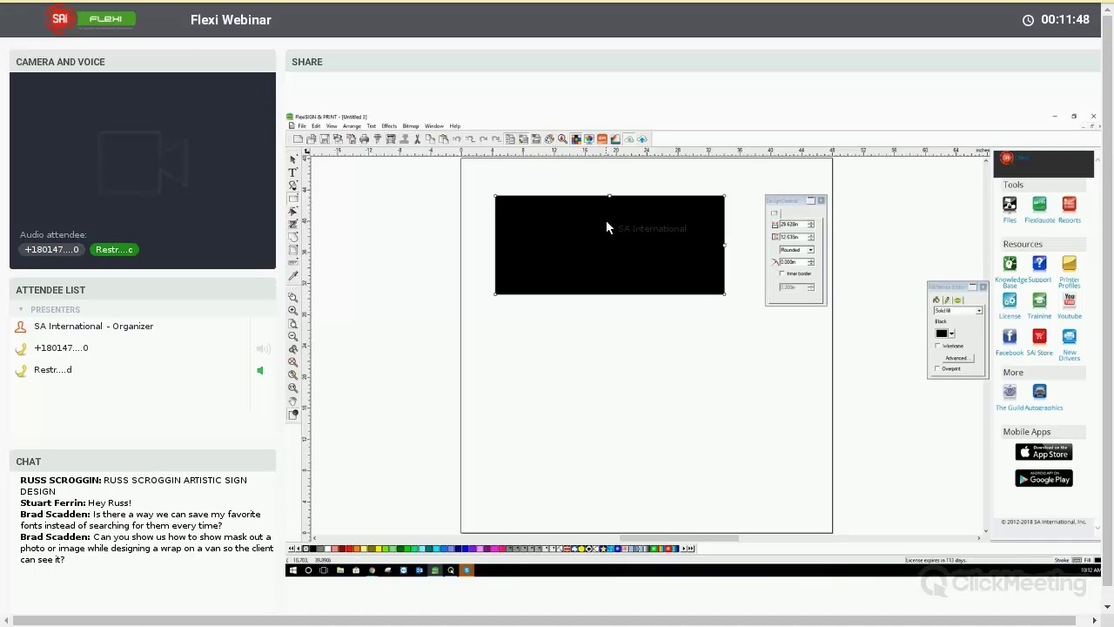
Step: Show the grid in the design area and delete the black rectangle from the page
{"action": "left_click_drag", "start_coordinate": [607, 227], "coordinate": [463, 537]}
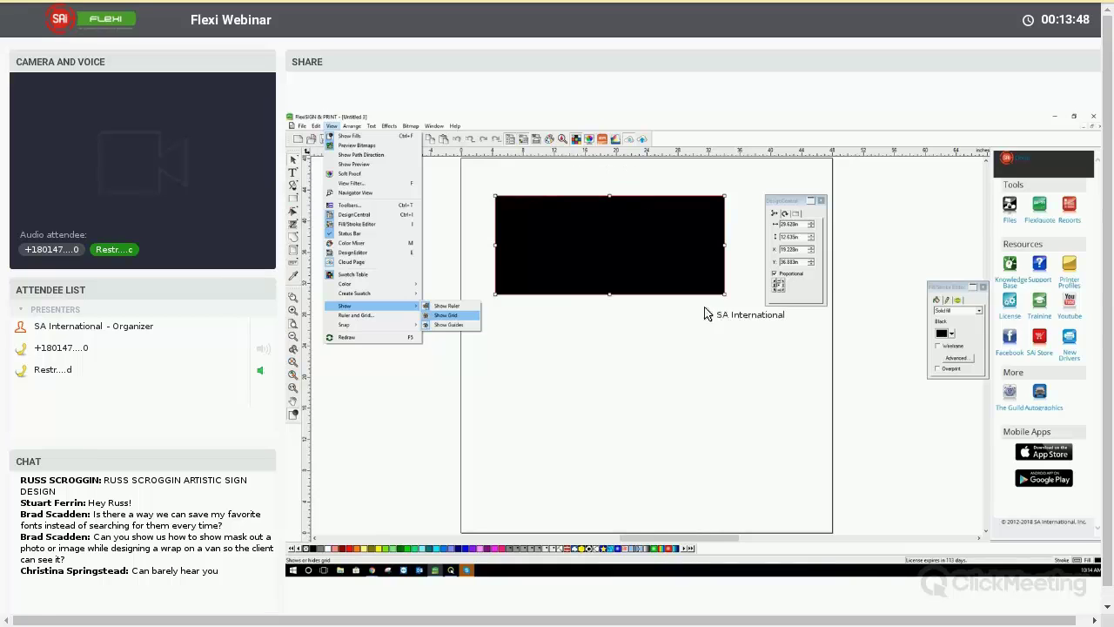
{"action": "key", "text": "Return"}
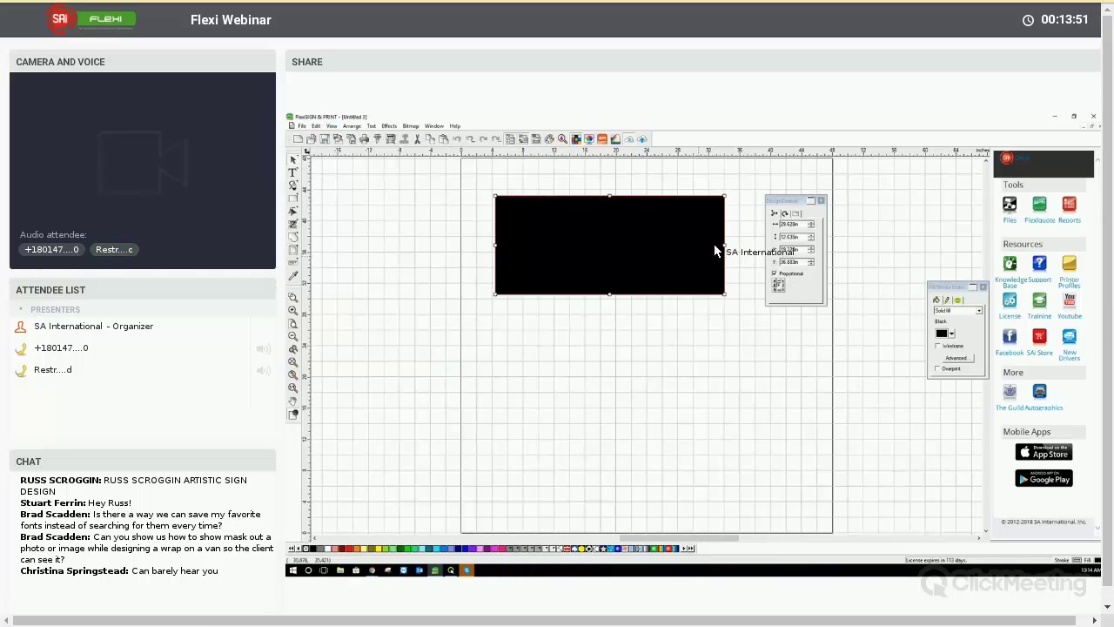
{"action": "key", "text": "Delete"}
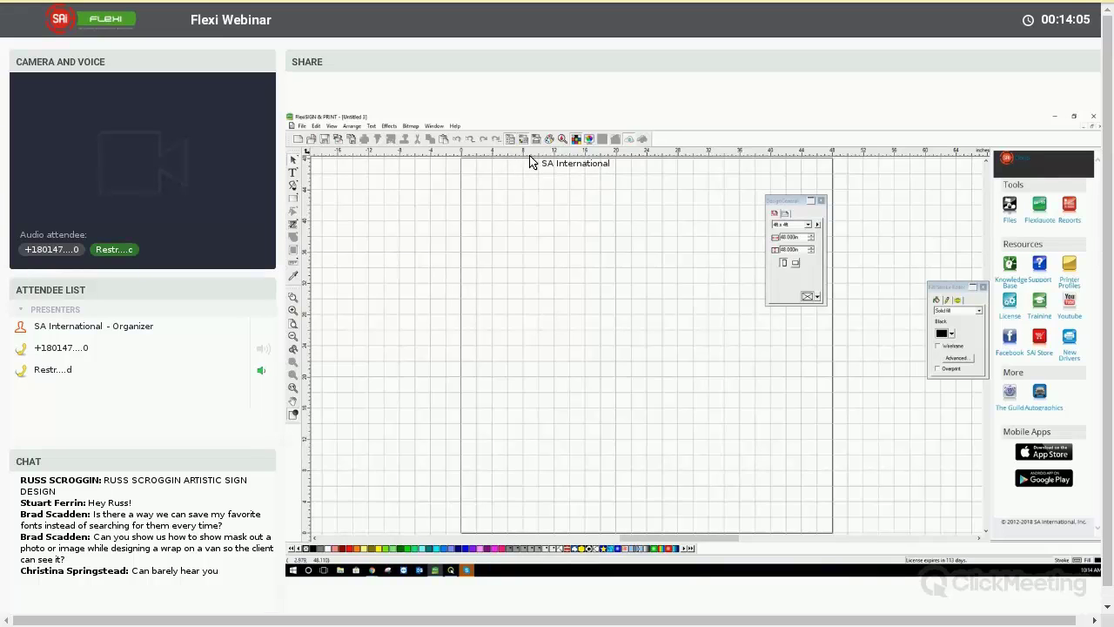
Step: Set the horizontal and vertical grid spacing to 1 inch in the Ruler and Grid Settings
{"action": "right_click", "coordinate": [529, 155]}
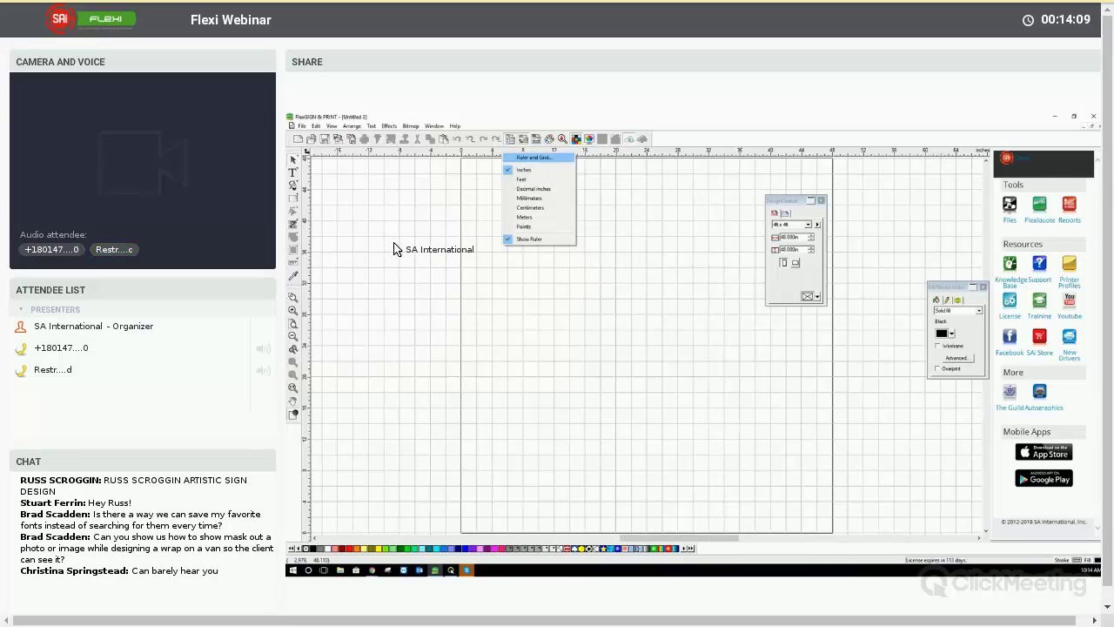
{"action": "key", "text": "Return"}
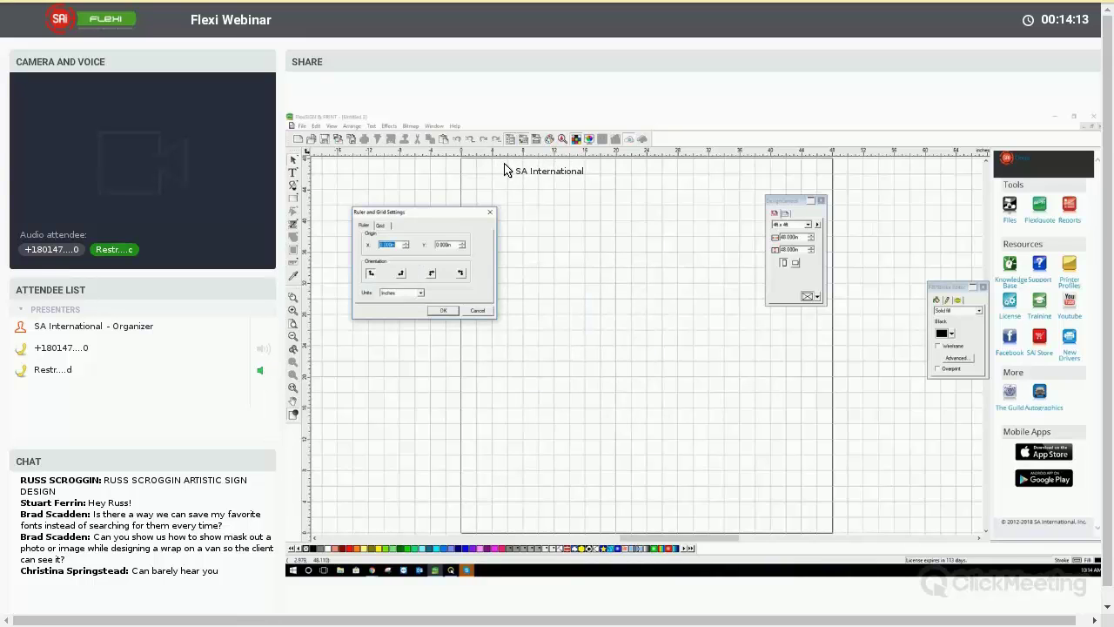
{"action": "key", "text": "ctrl+Tab"}
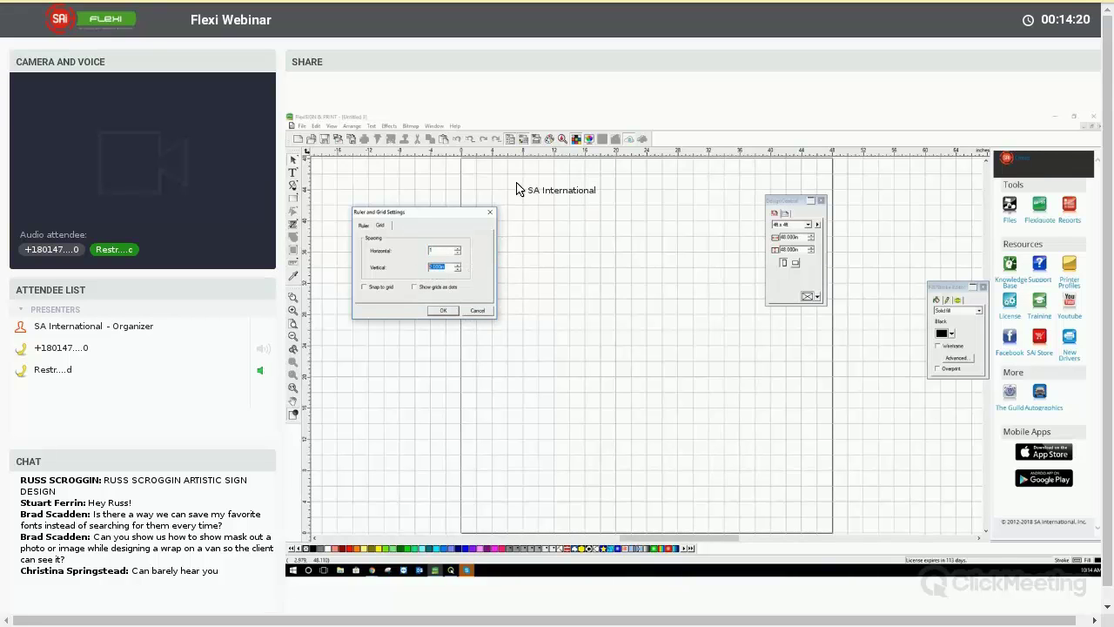
{"action": "type", "text": "1"}
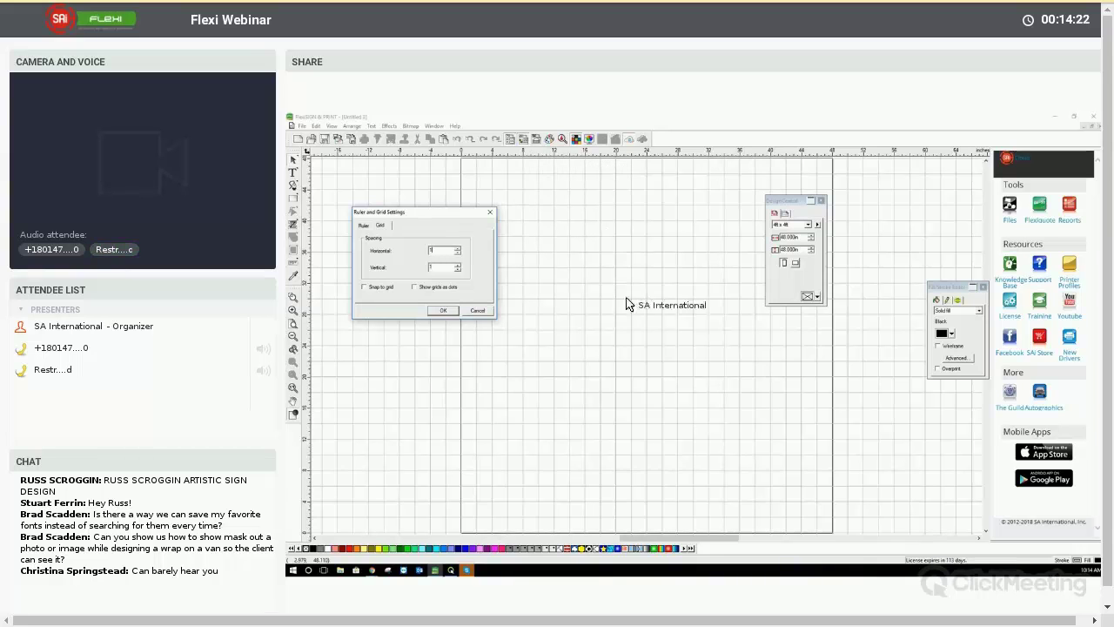
{"action": "key", "text": "Return"}
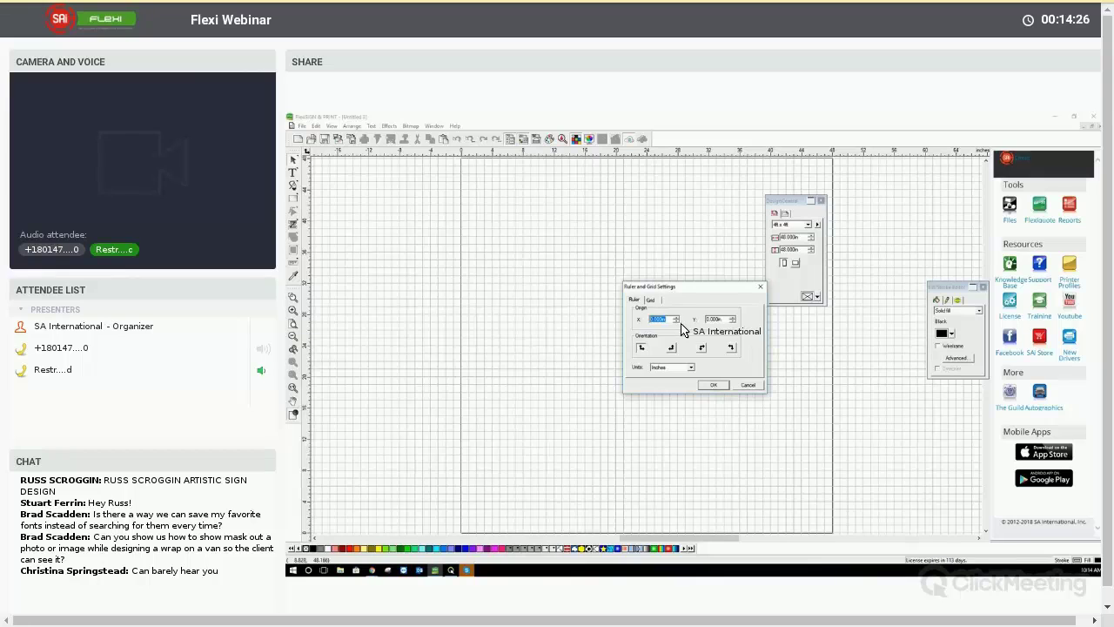
Step: Set the horizontal and vertical grid spacing to 2 inches
{"action": "key", "text": "ctrl+Tab"}
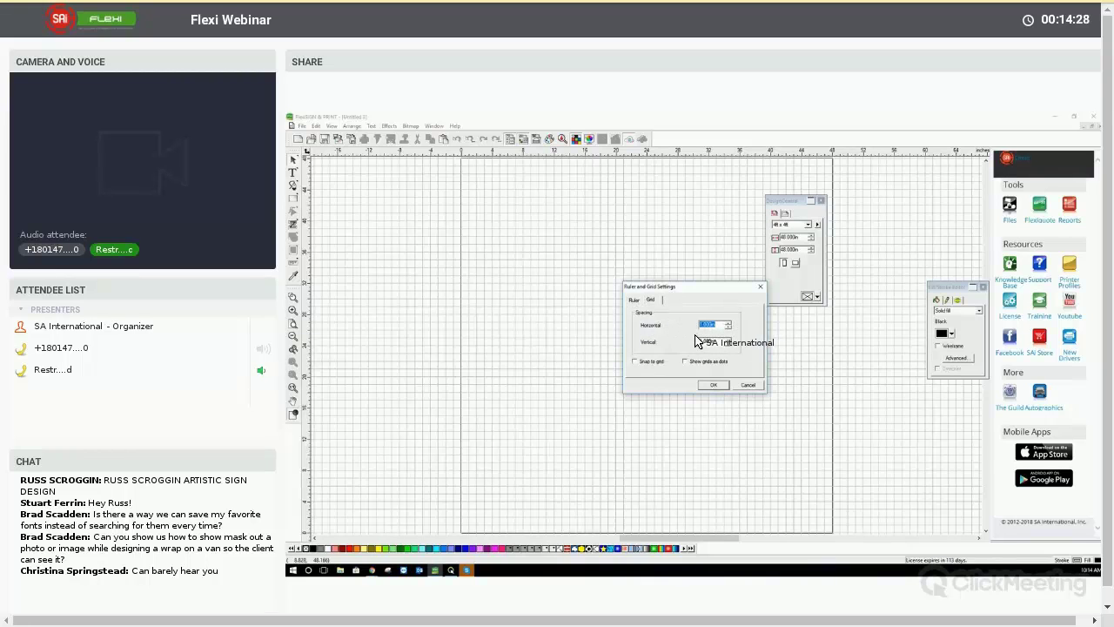
{"action": "type", "text": "2"}
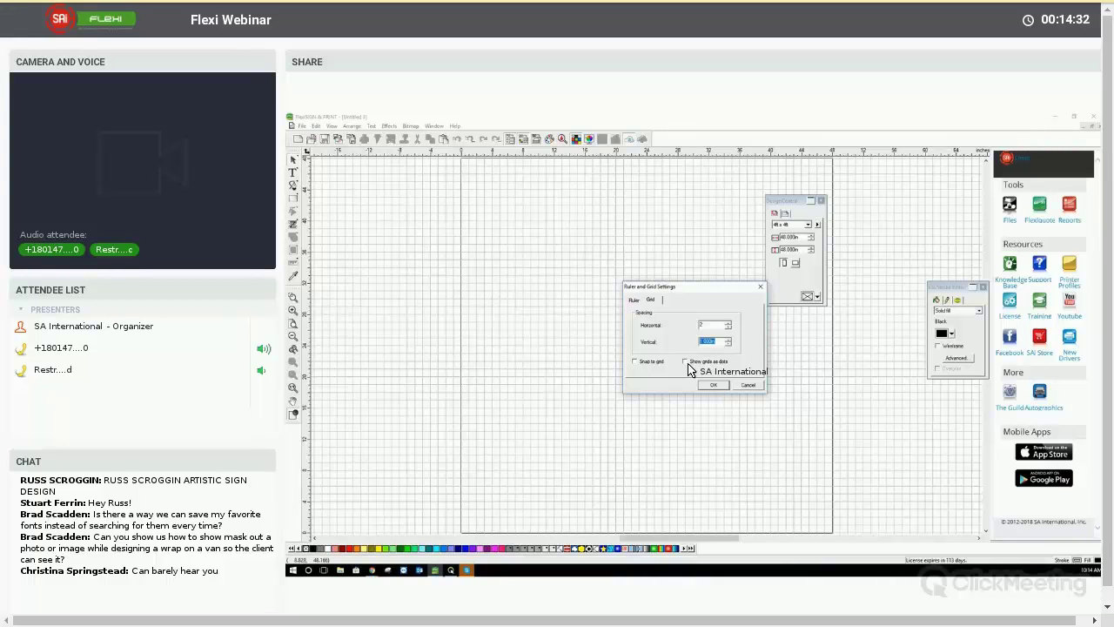
{"action": "type", "text": "2"}
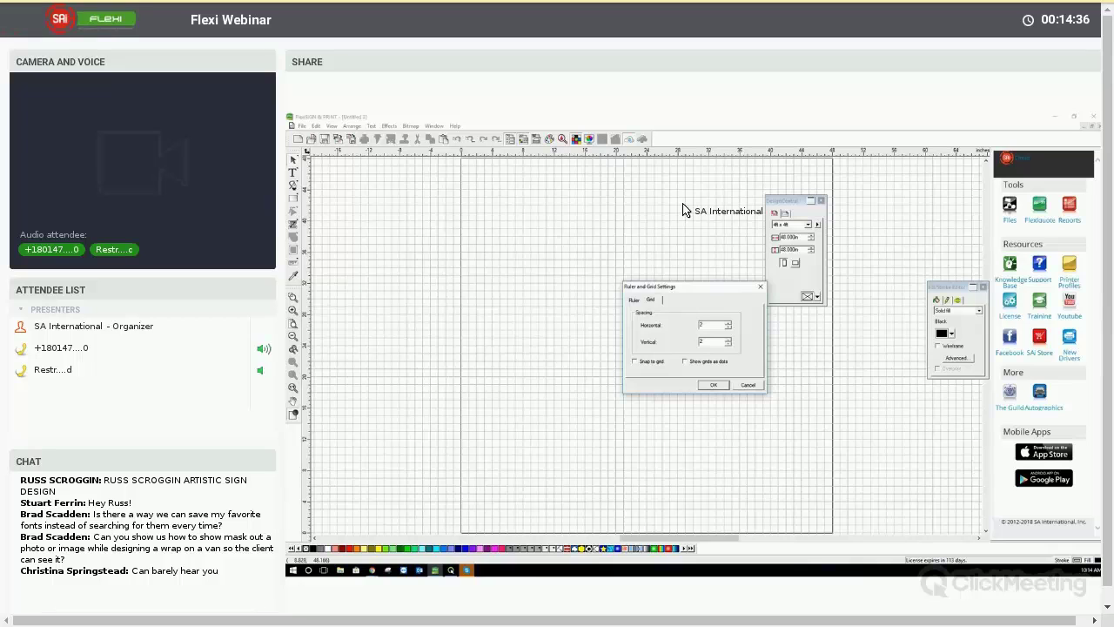
{"action": "left_click_drag", "start_coordinate": [695, 286], "coordinate": [683, 200]}
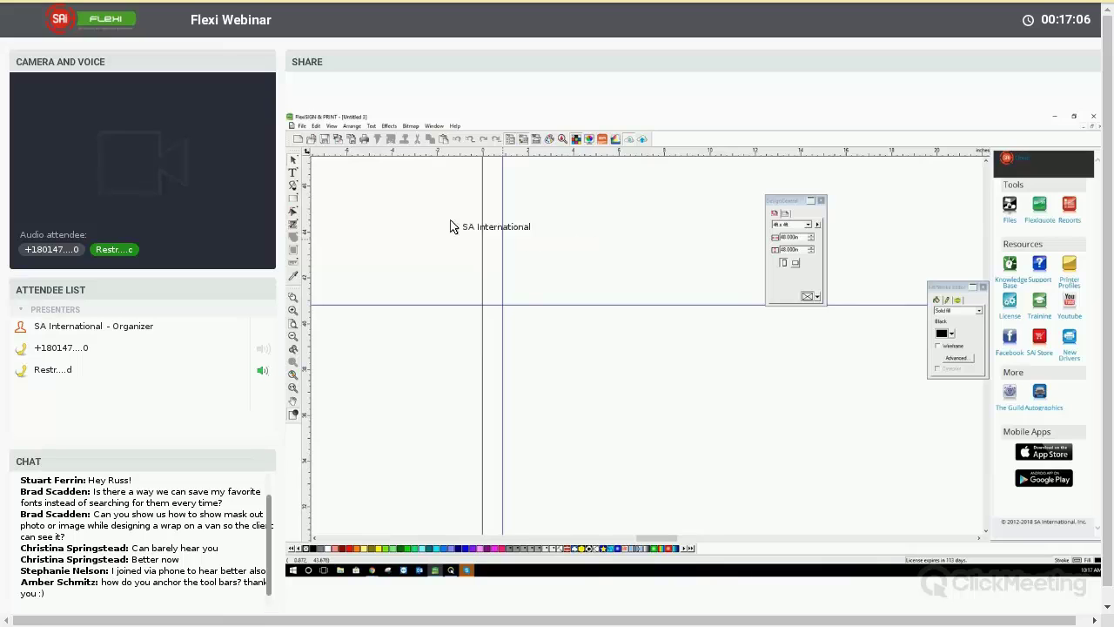
Step: Place a vertical guide at about 2 inches on the horizontal ruler and select it
{"action": "left_click_drag", "start_coordinate": [635, 228], "coordinate": [603, 353]}
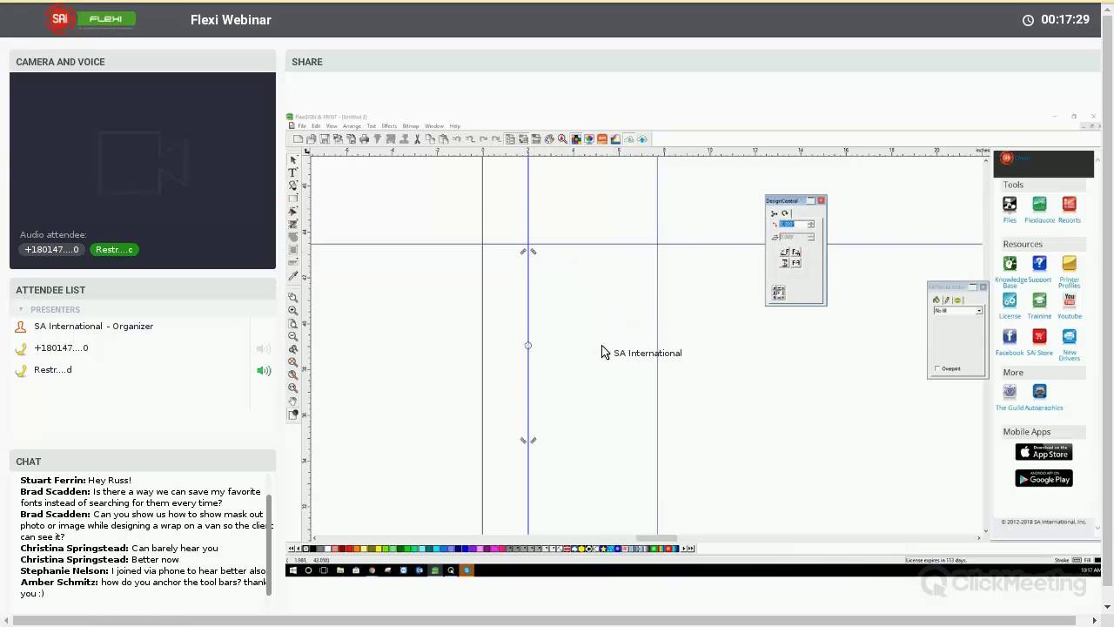
Step: Rotate the vertical guide at about 2 inches to a diagonal of about 302°
{"action": "key", "text": "Return"}
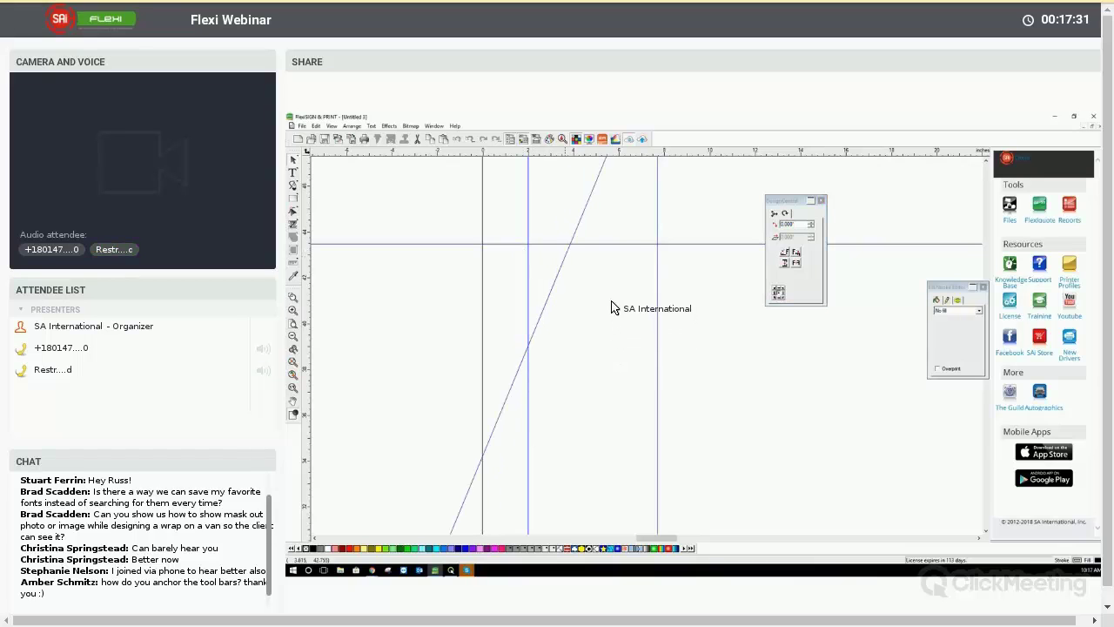
{"action": "left_click_drag", "start_coordinate": [611, 308], "coordinate": [659, 235]}
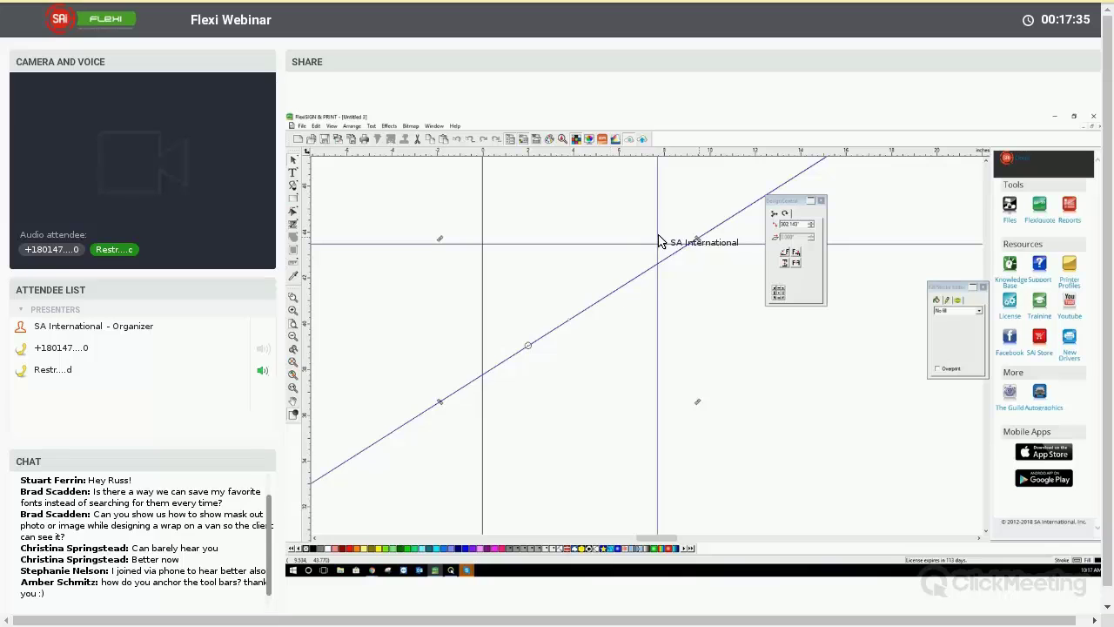
Step: Set the rotation of the vertical guide near 8 inches to 315°, 270° and finally 225°
{"action": "left_click", "coordinate": [663, 250]}
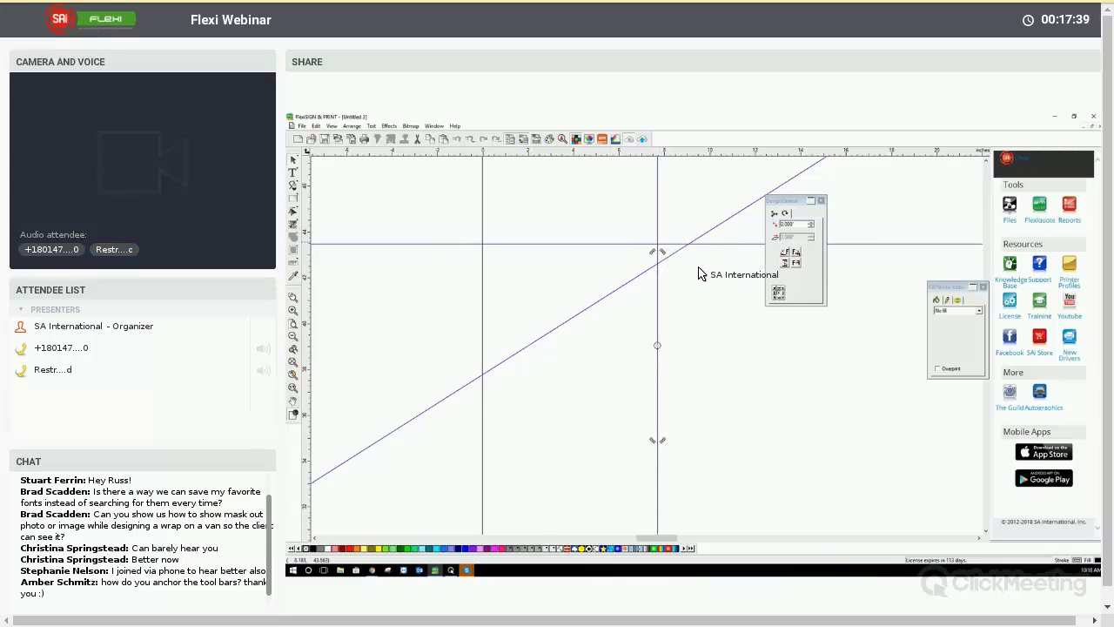
{"action": "type", "text": "315"}
{"action": "key", "text": "Return"}
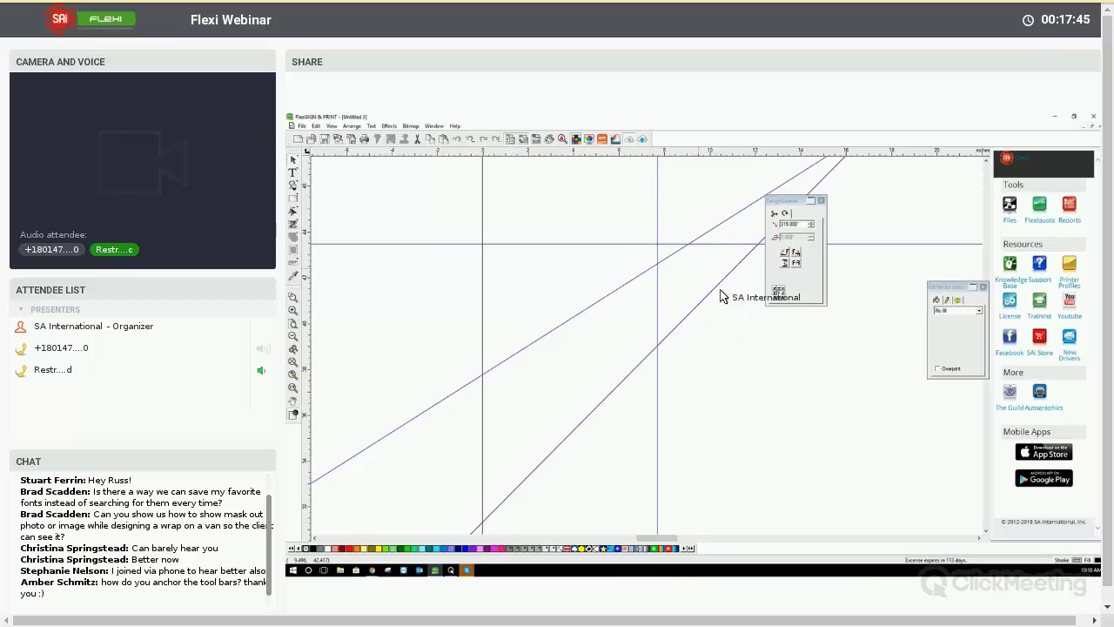
{"action": "type", "text": "270"}
{"action": "key", "text": "Return"}
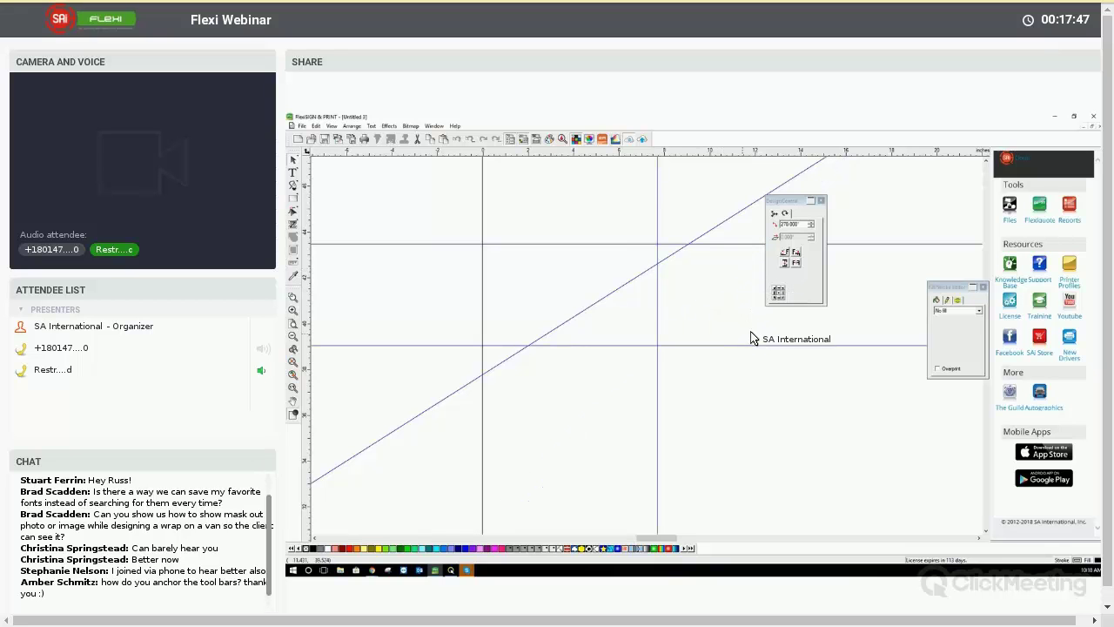
{"action": "key", "text": "ctrl+z"}
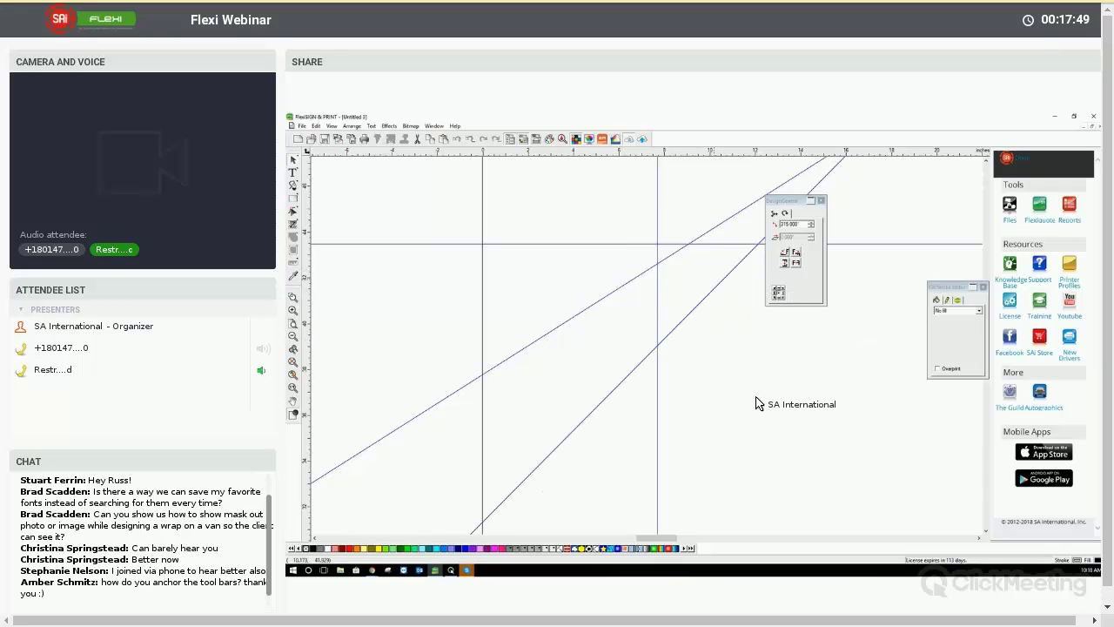
{"action": "key", "text": "ctrl+y"}
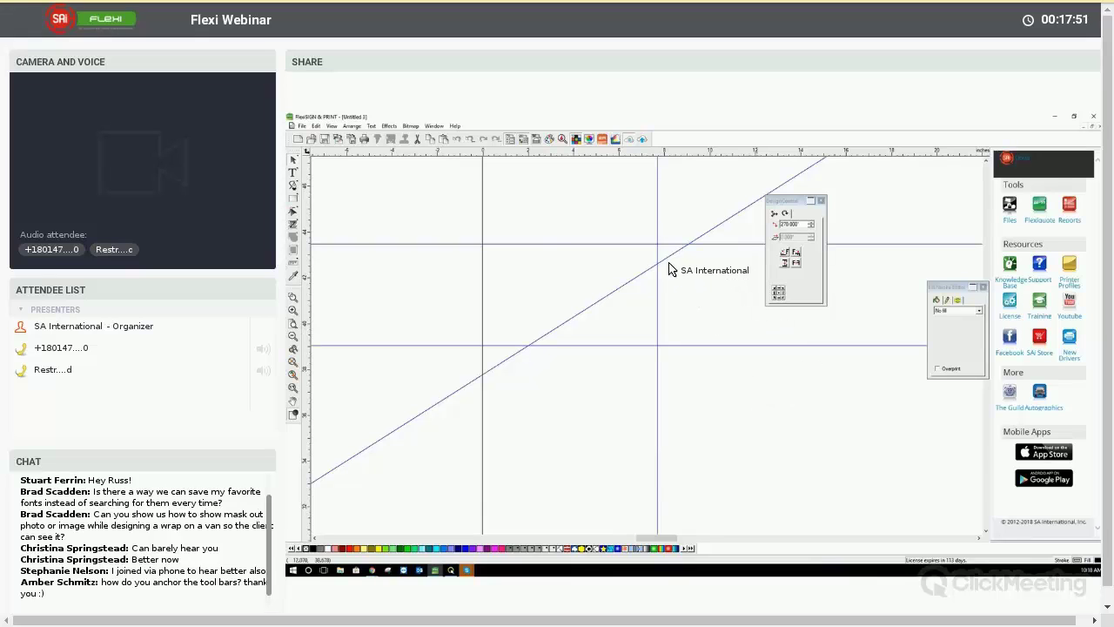
{"action": "type", "text": "225"}
{"action": "key", "text": "Return"}
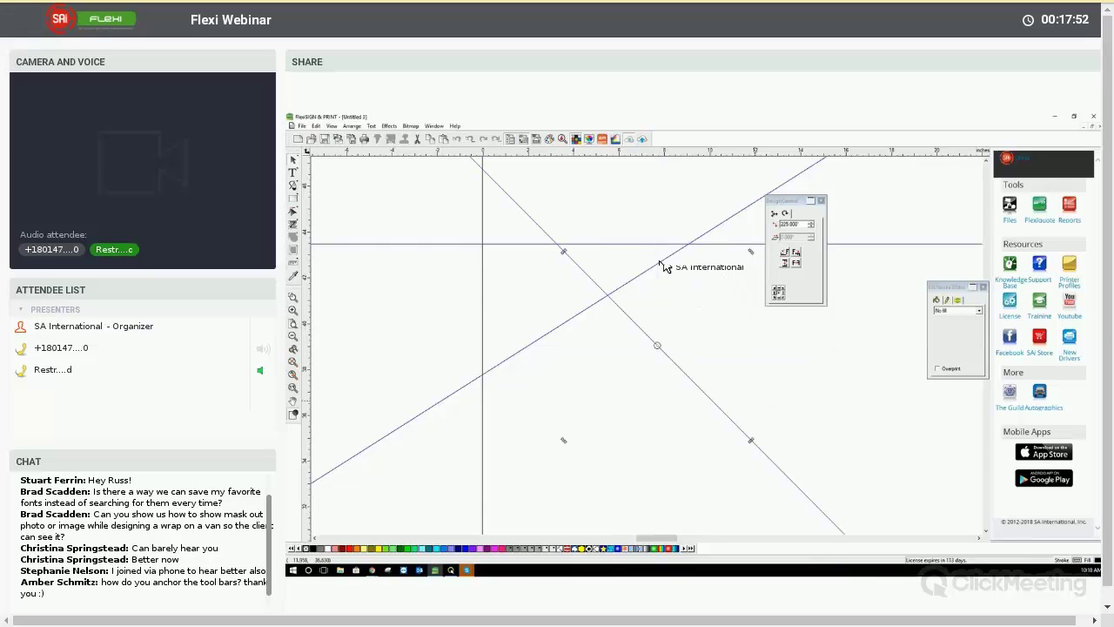
Step: Delete the shallower diagonal guide and move the 225° guide to cross the horizontal guide at the page's left edge
{"action": "left_click", "coordinate": [591, 281]}
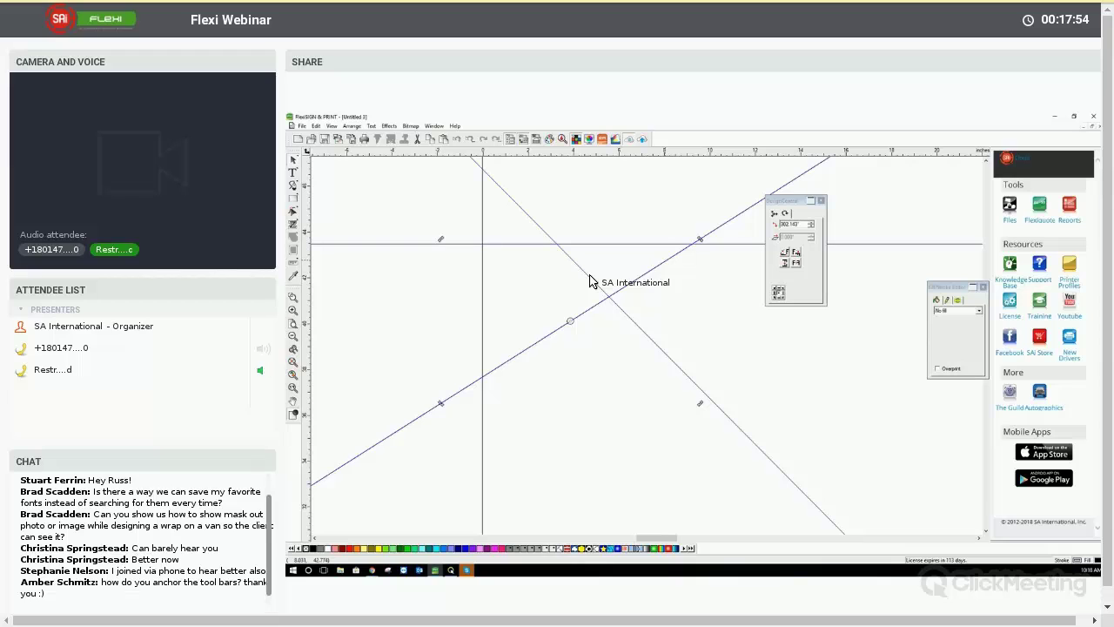
{"action": "key", "text": "Delete"}
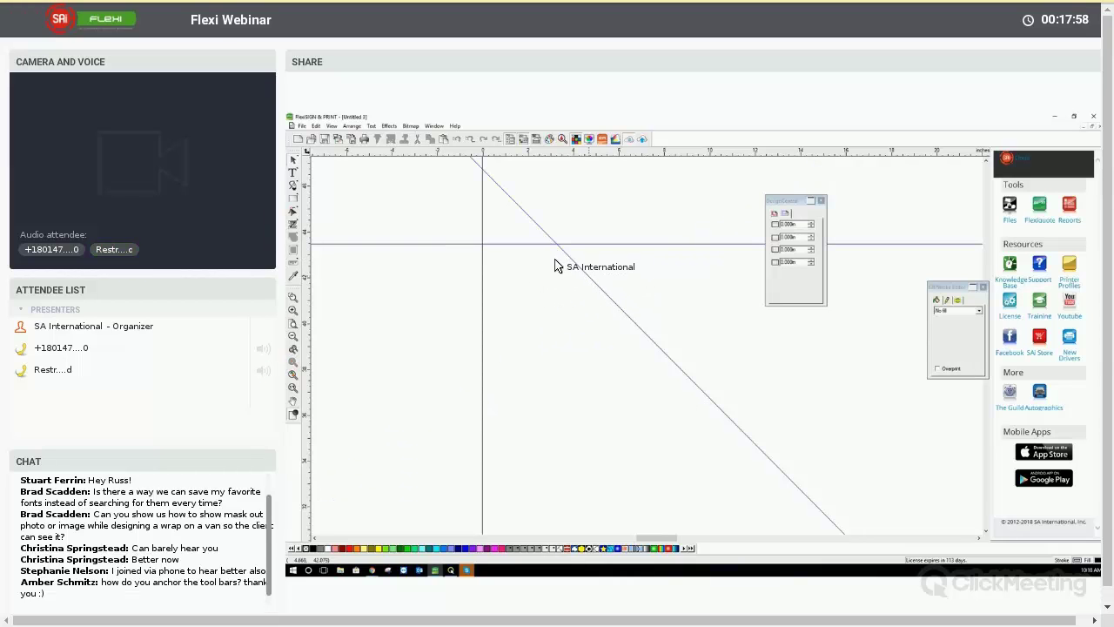
{"action": "left_click_drag", "start_coordinate": [587, 274], "coordinate": [531, 288]}
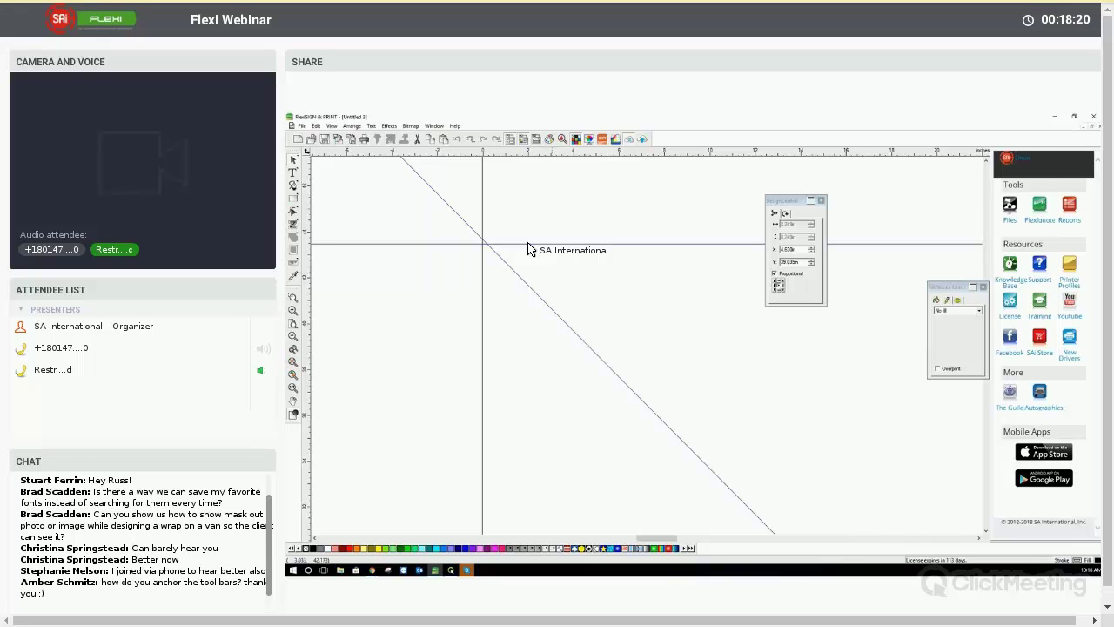
Step: Lock the horizontal guide so it cannot be changed
{"action": "right_click", "coordinate": [528, 247]}
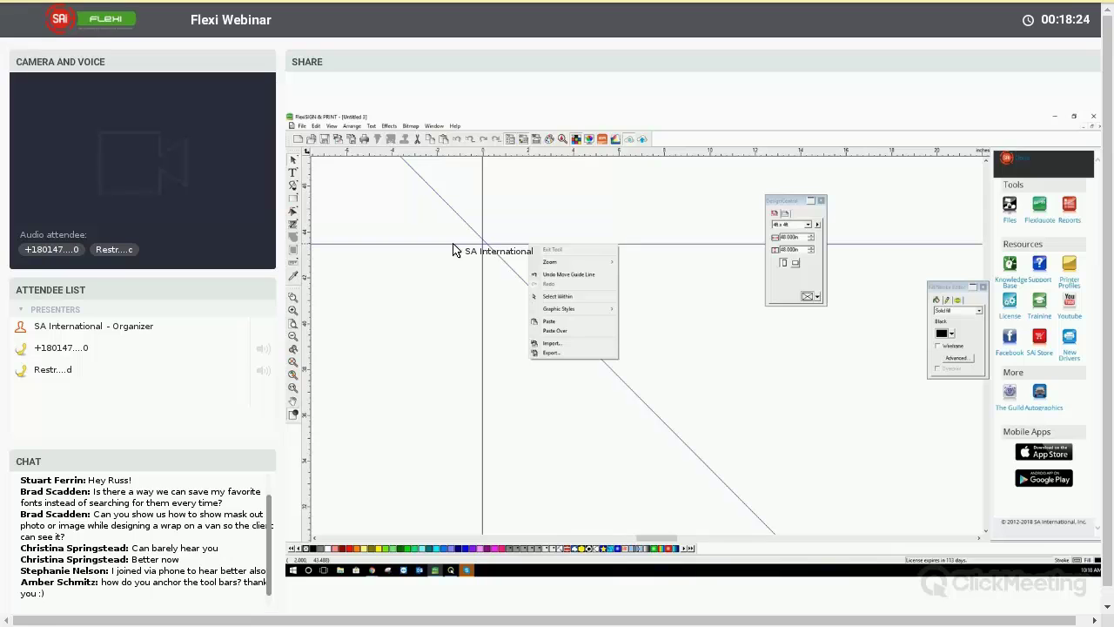
{"action": "left_click", "coordinate": [452, 248]}
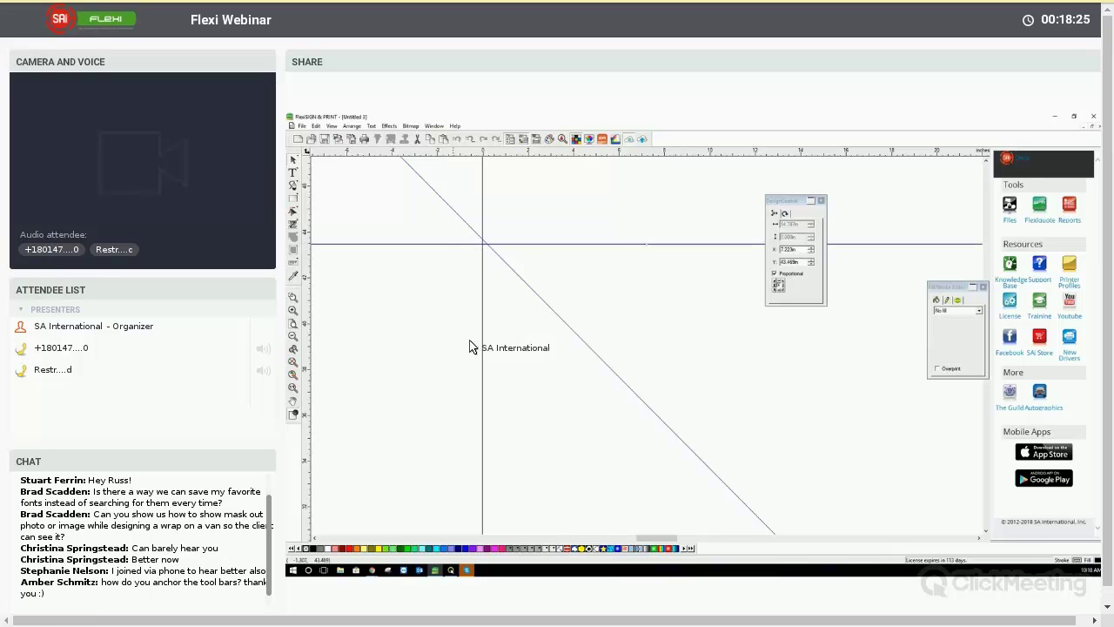
{"action": "right_click", "coordinate": [479, 392]}
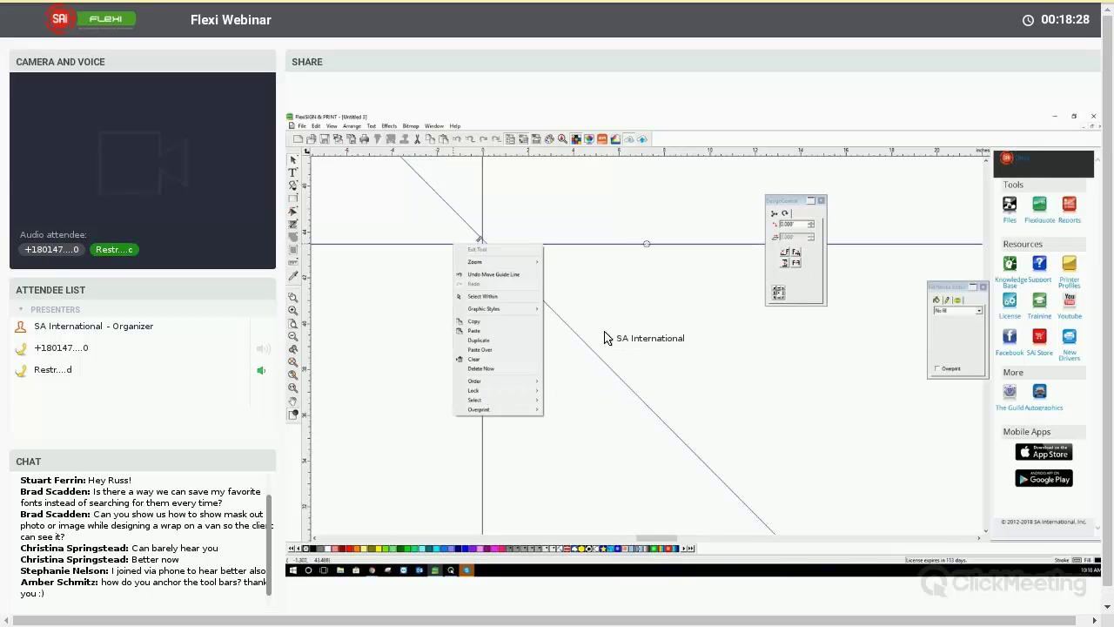
{"action": "mouse_move", "coordinate": [497, 391]}
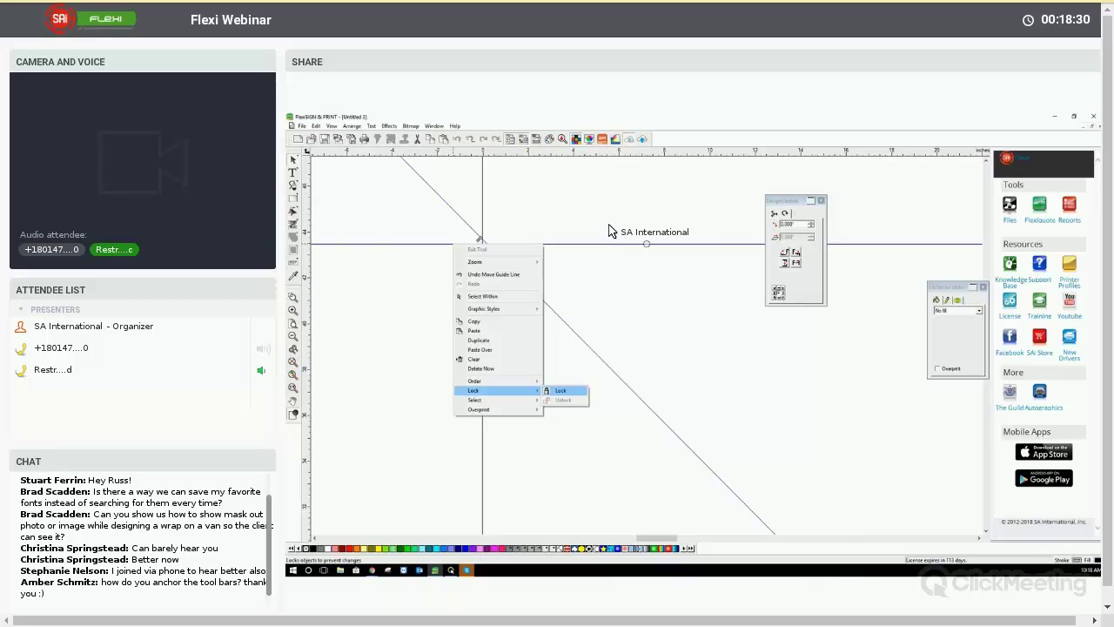
{"action": "left_click", "coordinate": [560, 390]}
Step: Select the locked horizontal guide and unlock it
{"action": "left_click", "coordinate": [602, 253]}
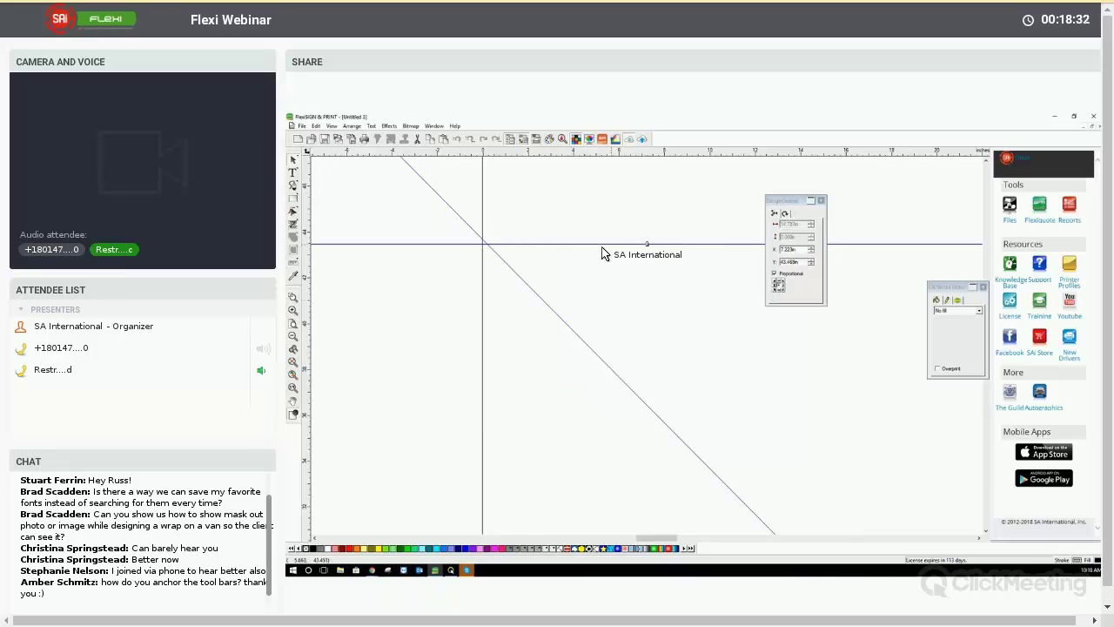
{"action": "left_click", "coordinate": [601, 251]}
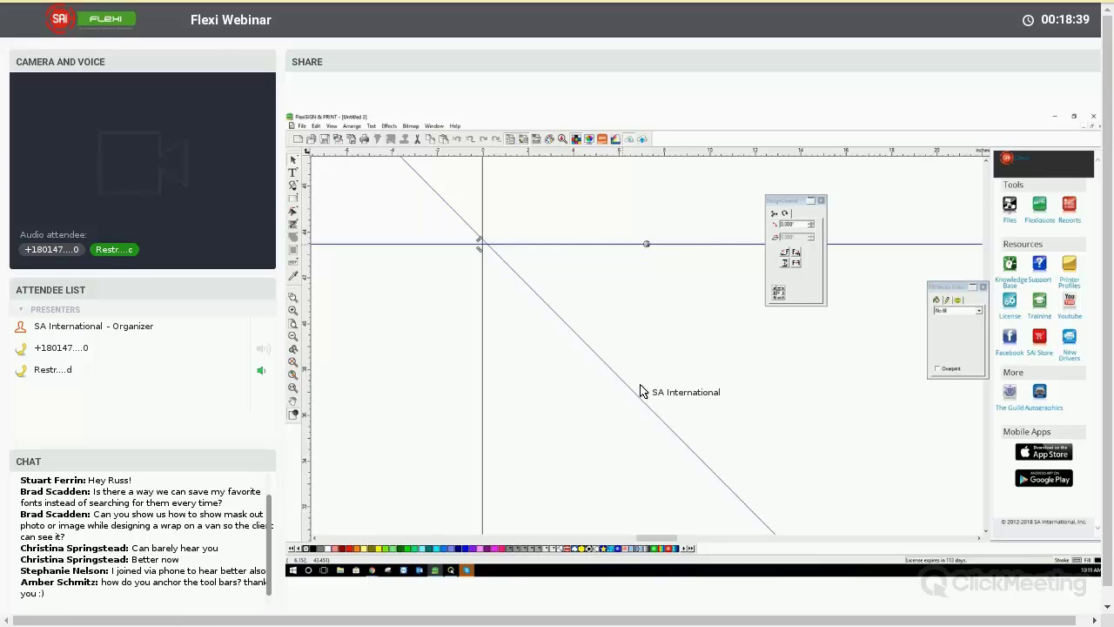
{"action": "right_click", "coordinate": [623, 249]}
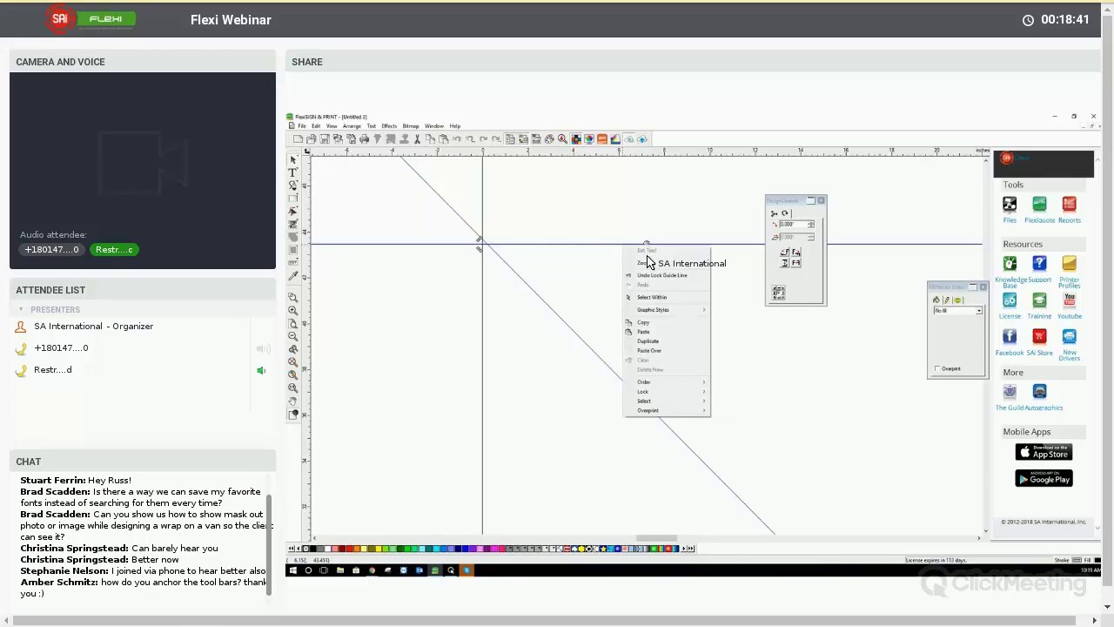
{"action": "mouse_move", "coordinate": [661, 392]}
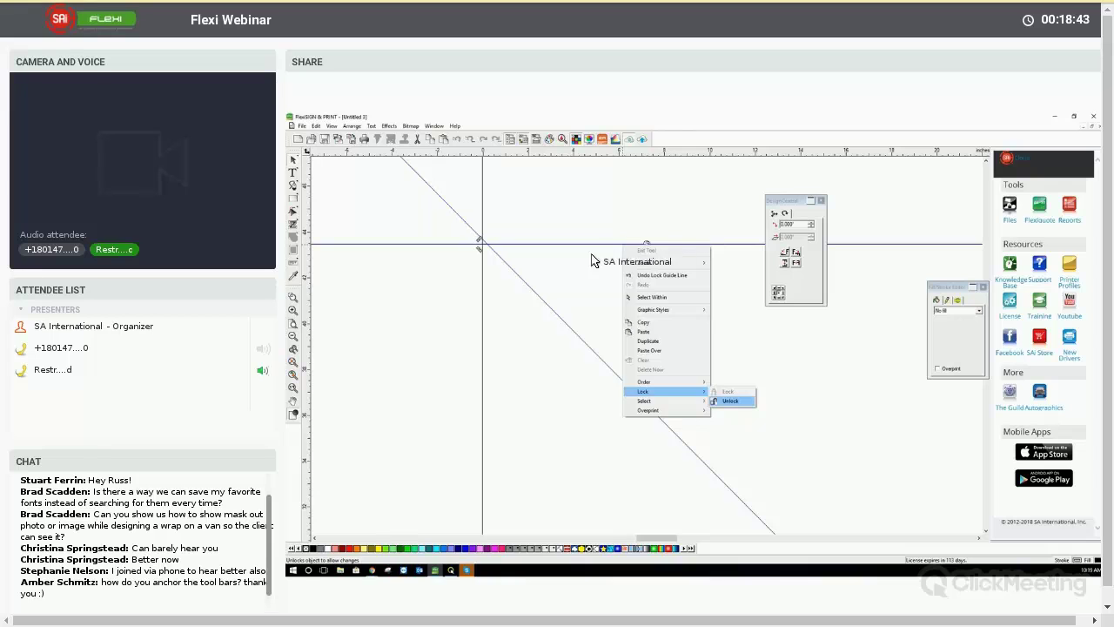
{"action": "left_click", "coordinate": [730, 401]}
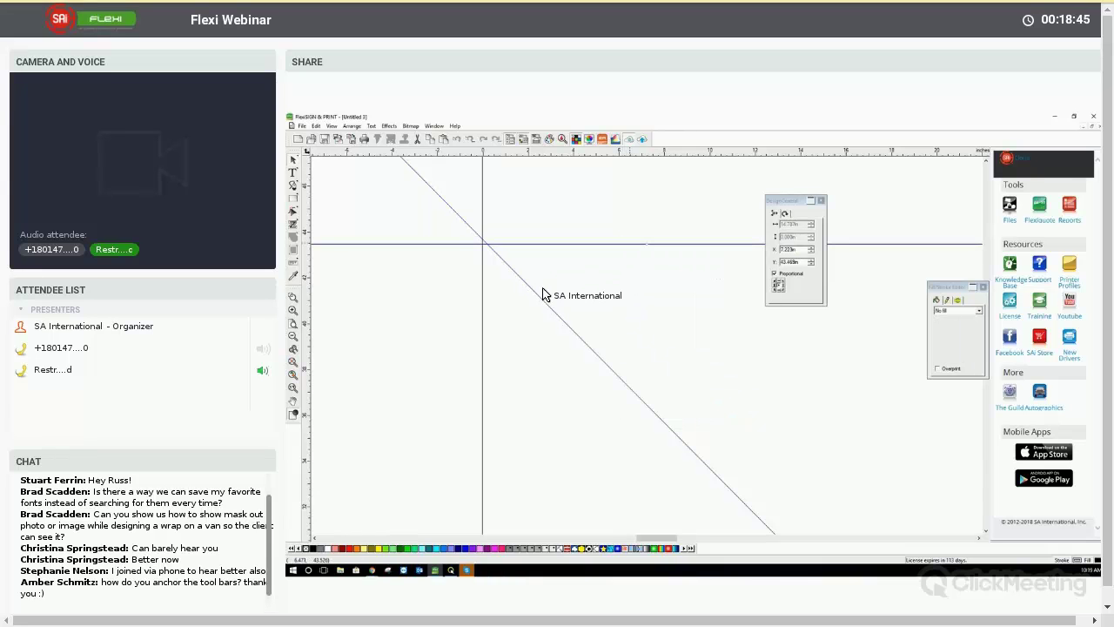
Step: Delete the horizontal guide and the remaining diagonal guide
{"action": "key", "text": "Delete"}
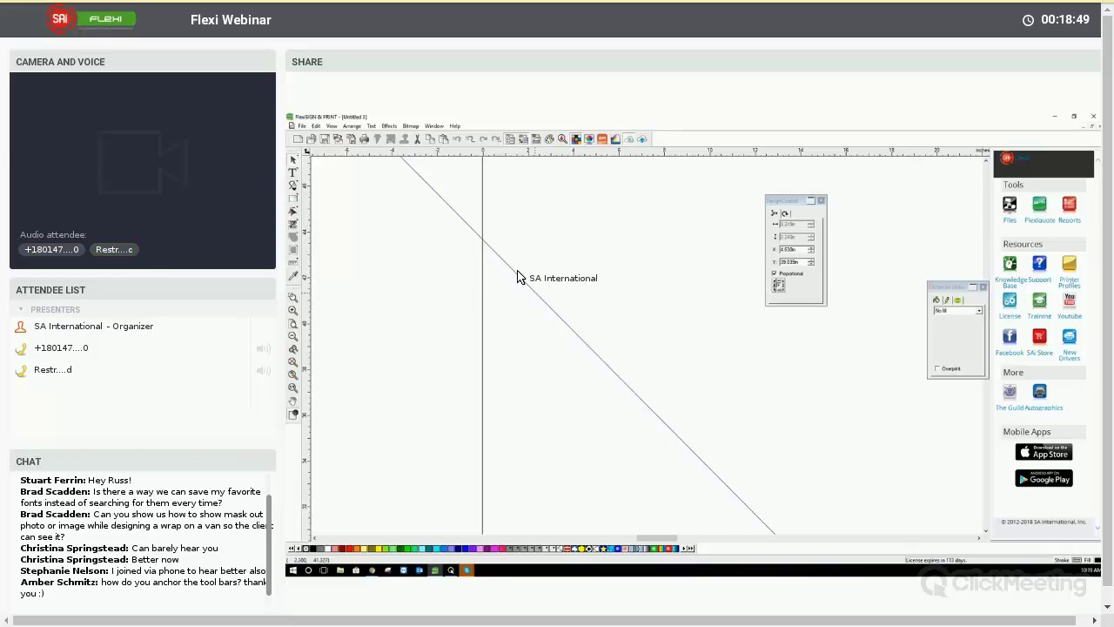
{"action": "key", "text": "Delete"}
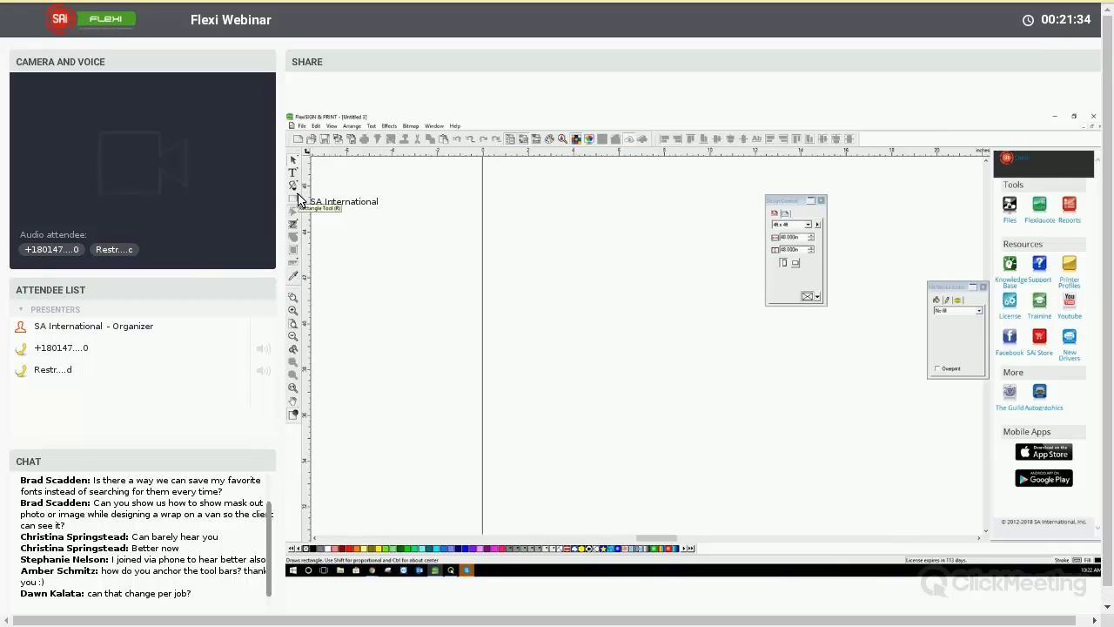
Step: Detach the Shapes tool group as a floating toolbar over the design area
{"action": "left_click", "coordinate": [297, 200]}
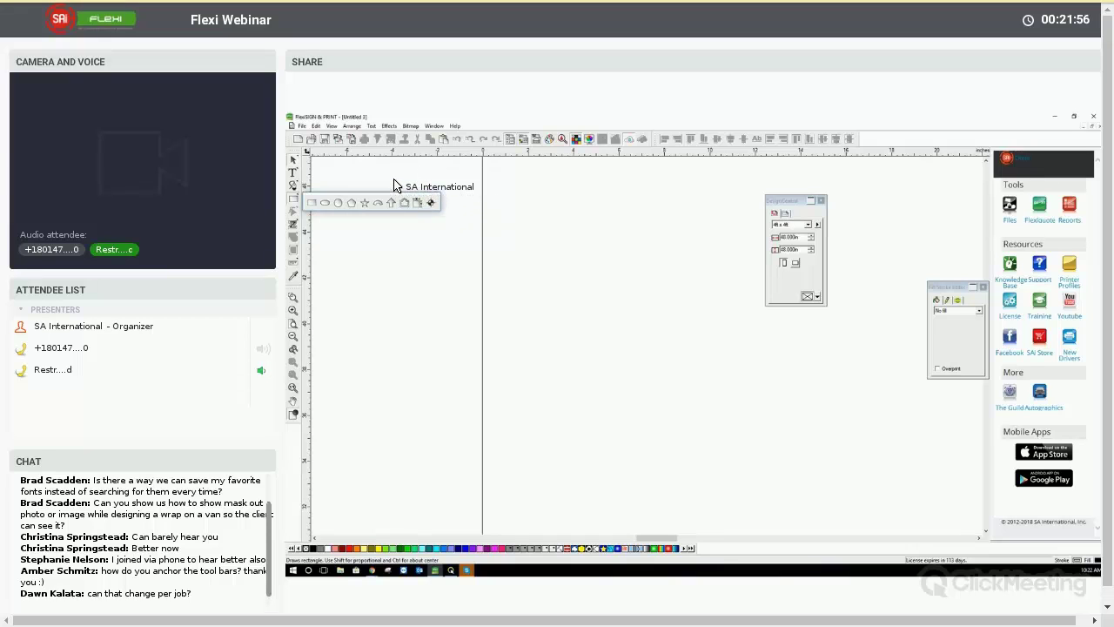
{"action": "left_click_drag", "start_coordinate": [394, 186], "coordinate": [395, 186]}
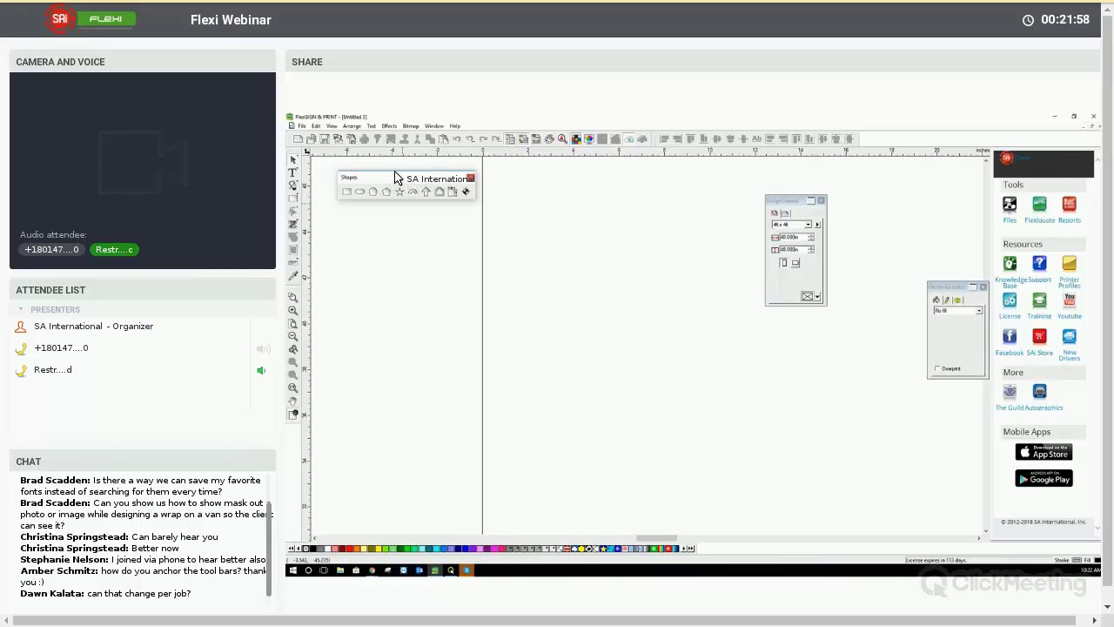
{"action": "left_click", "coordinate": [394, 177]}
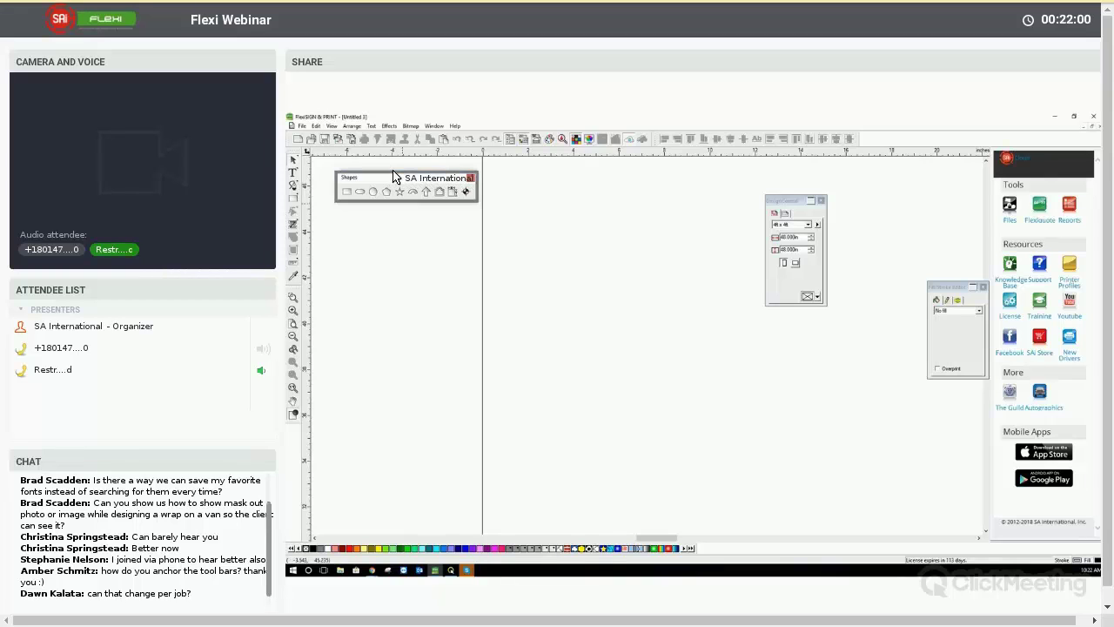
{"action": "left_click_drag", "start_coordinate": [393, 177], "coordinate": [393, 178]}
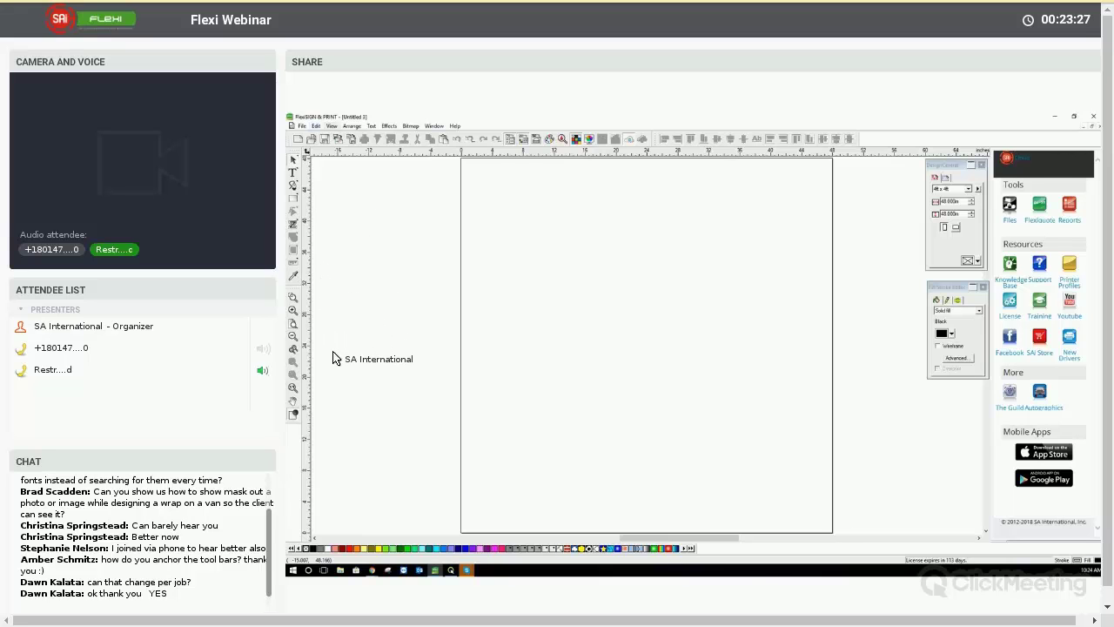
Step: Switch the workspace to the Omega layout
{"action": "key", "text": "alt+f"}
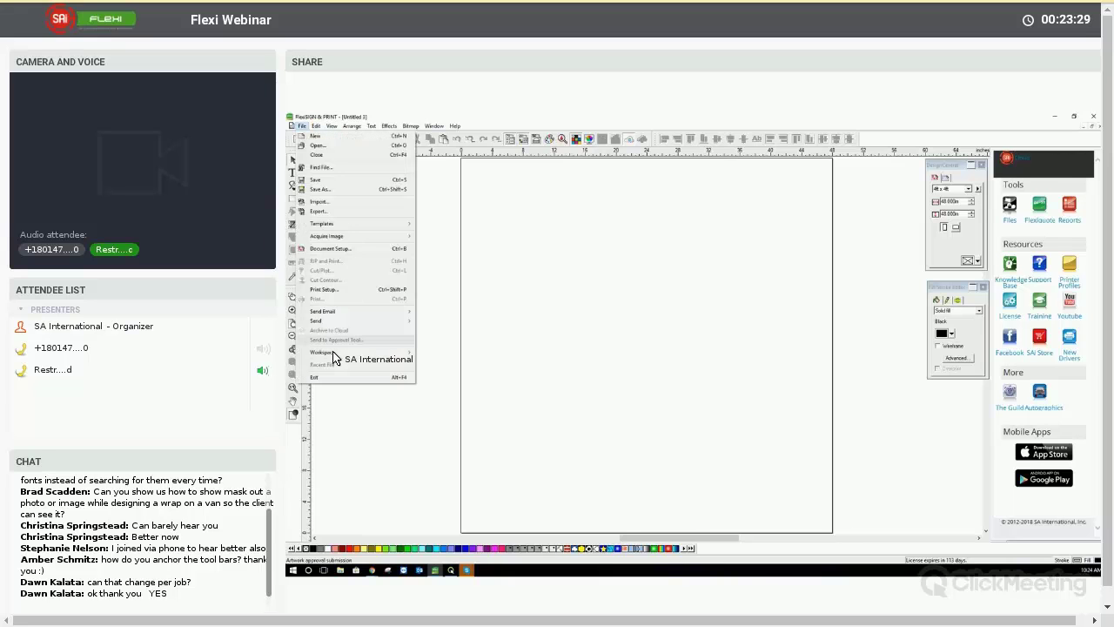
{"action": "mouse_move", "coordinate": [333, 353]}
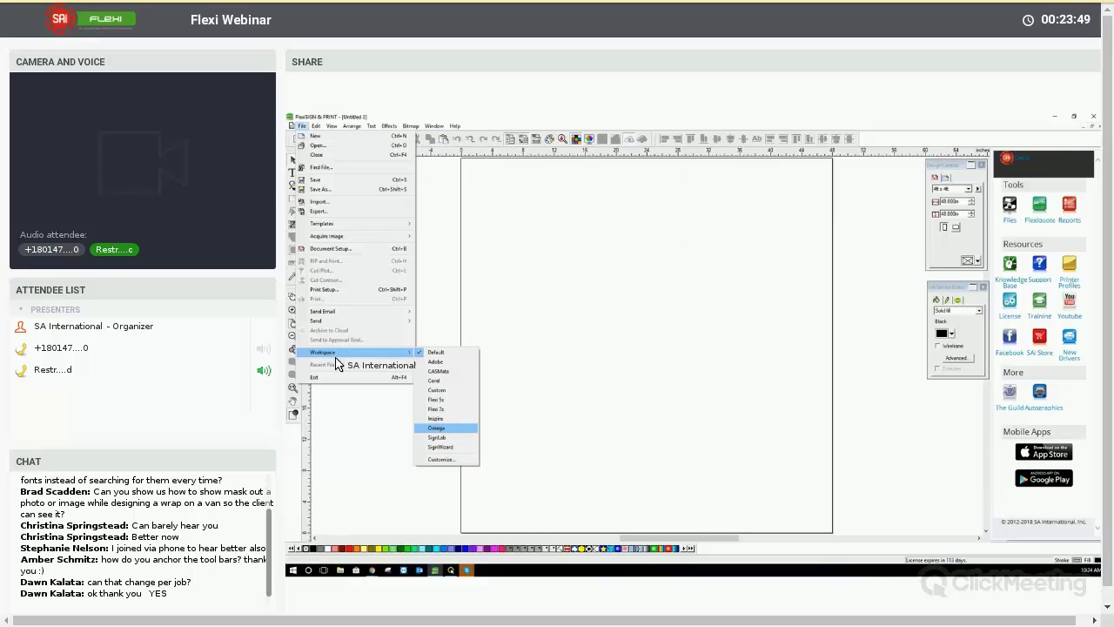
{"action": "key", "text": "Return"}
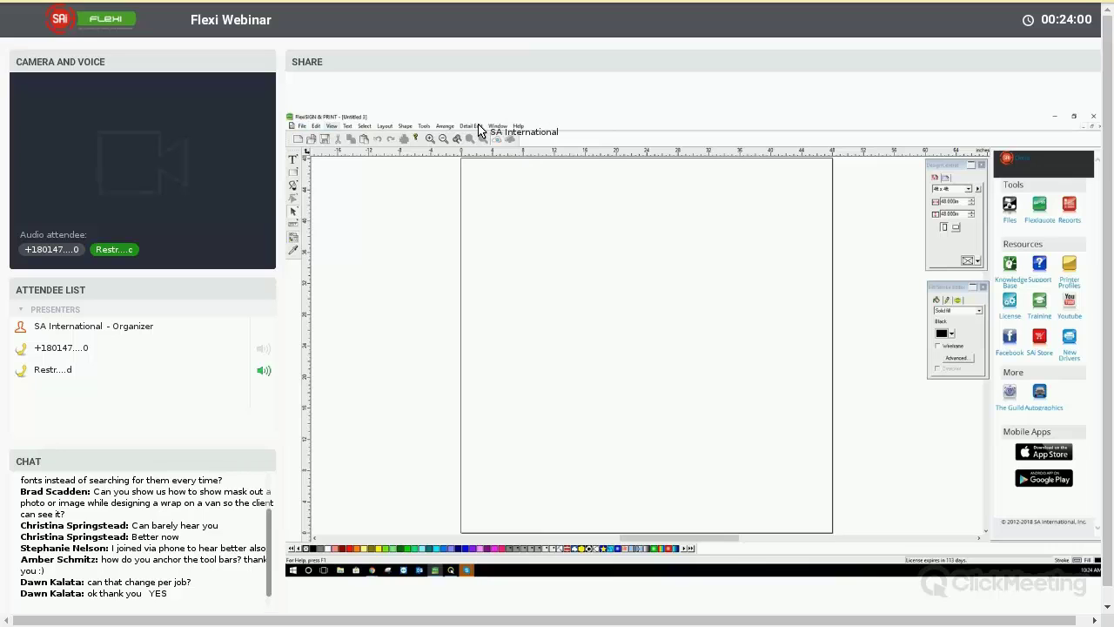
Step: Examine which tool, layout, selection and editing commands the Omega workspace offers
{"action": "left_click", "coordinate": [423, 126]}
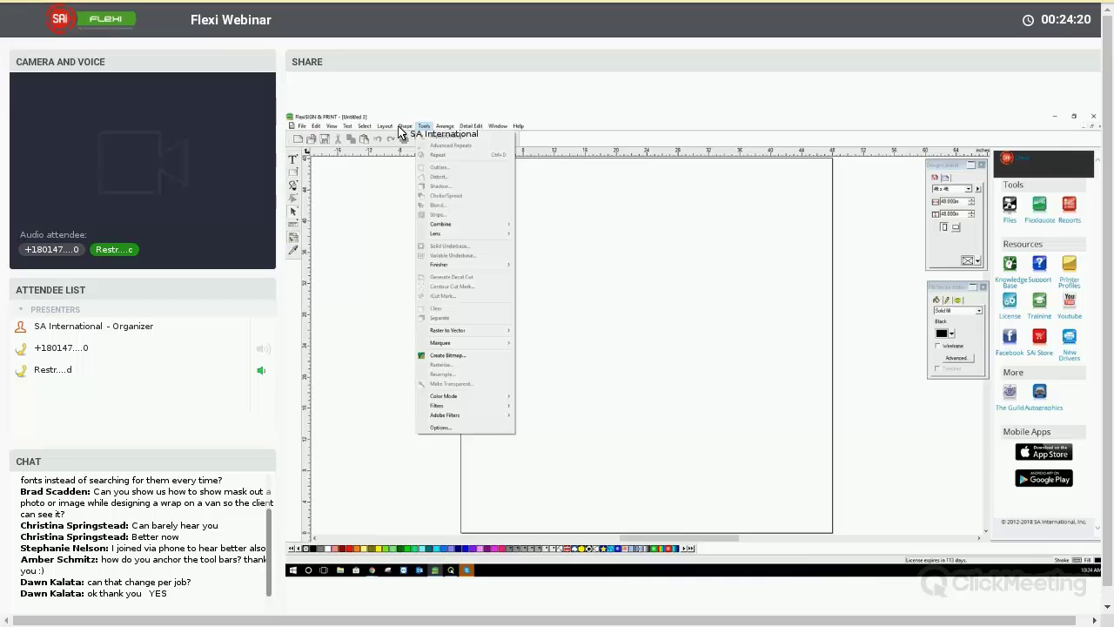
{"action": "mouse_move", "coordinate": [379, 128]}
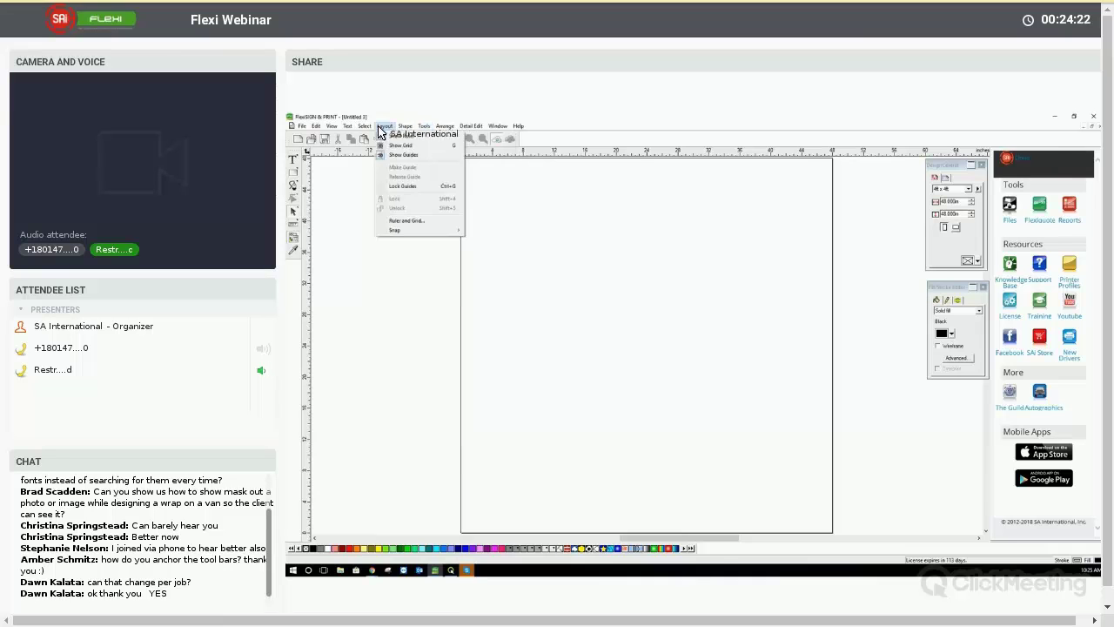
{"action": "key", "text": "Right"}
{"action": "key", "text": "Left"}
{"action": "key", "text": "Left"}
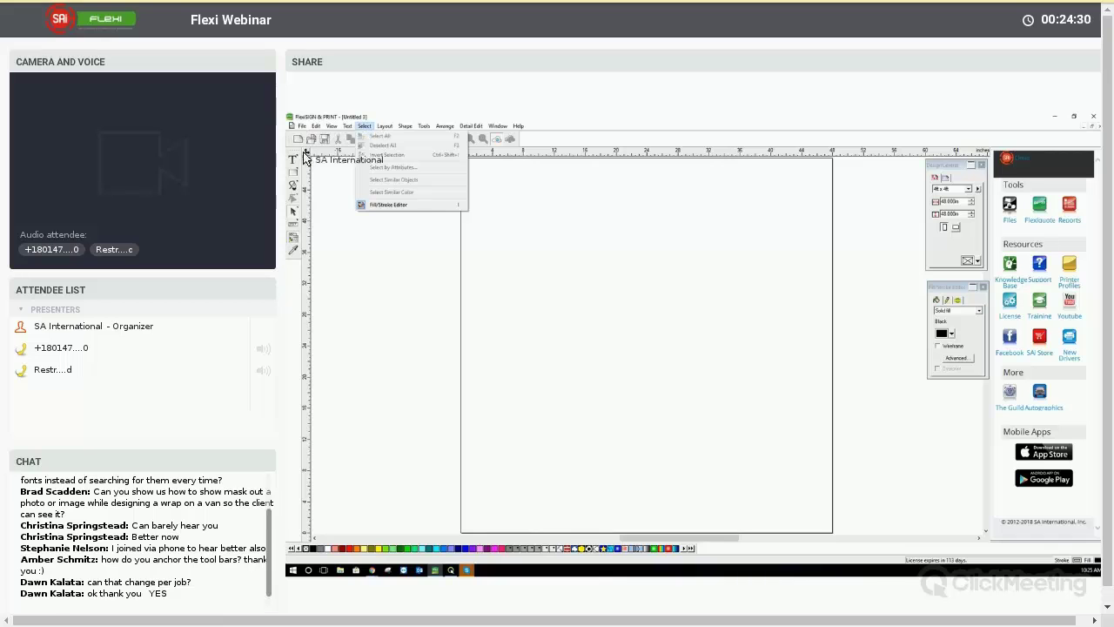
{"action": "left_click", "coordinate": [317, 126]}
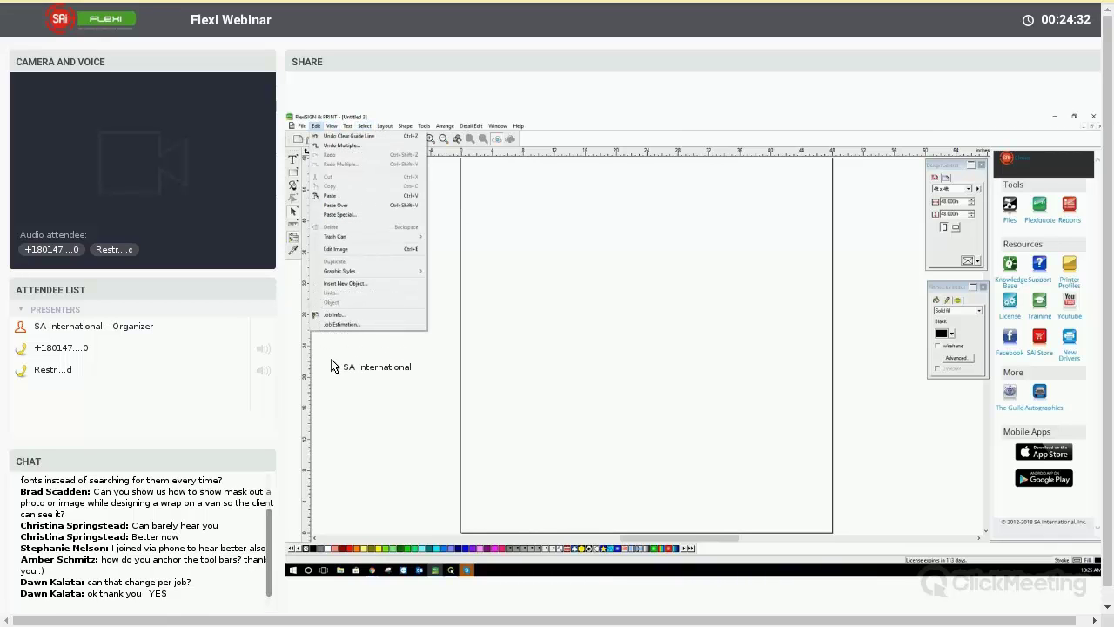
Step: Switch the workspace from Omega to the Default layout
{"action": "key", "text": "Left"}
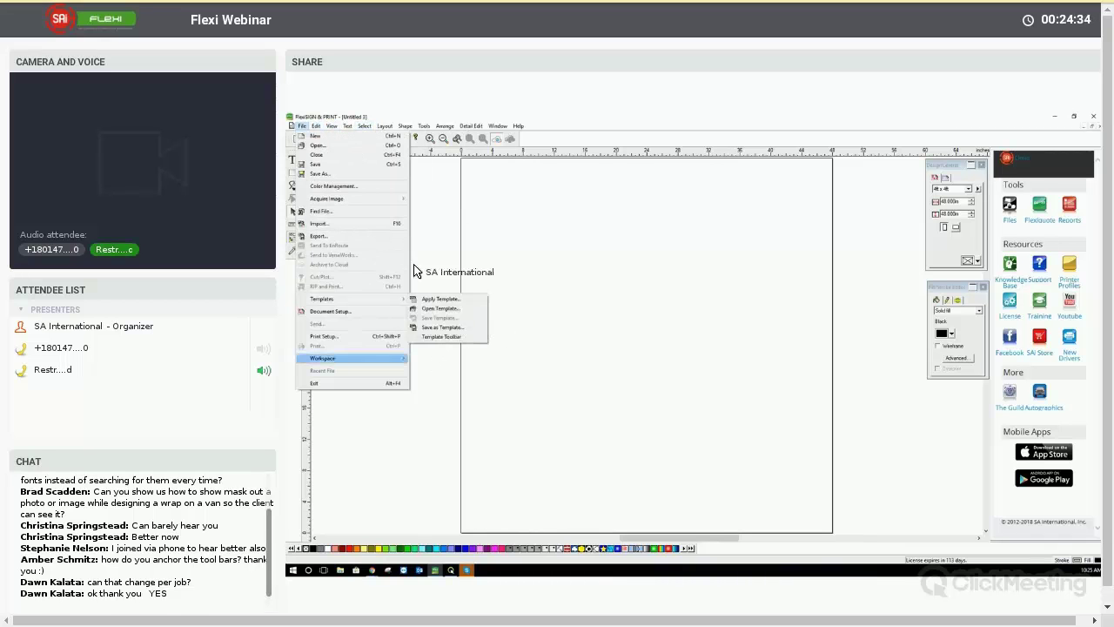
{"action": "key", "text": "Right"}
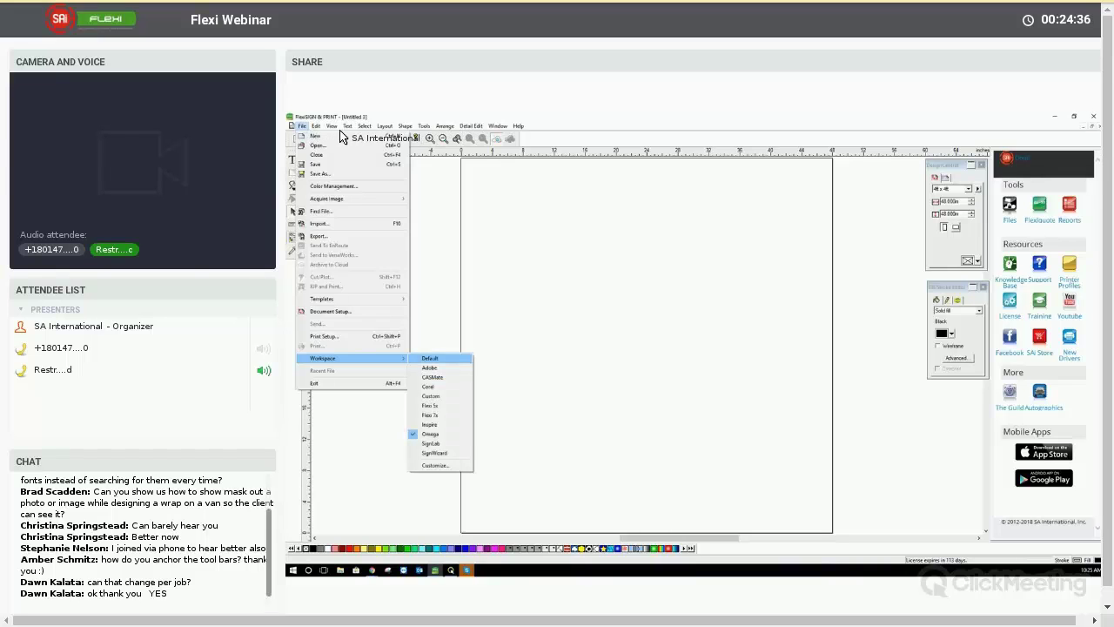
{"action": "key", "text": "Return"}
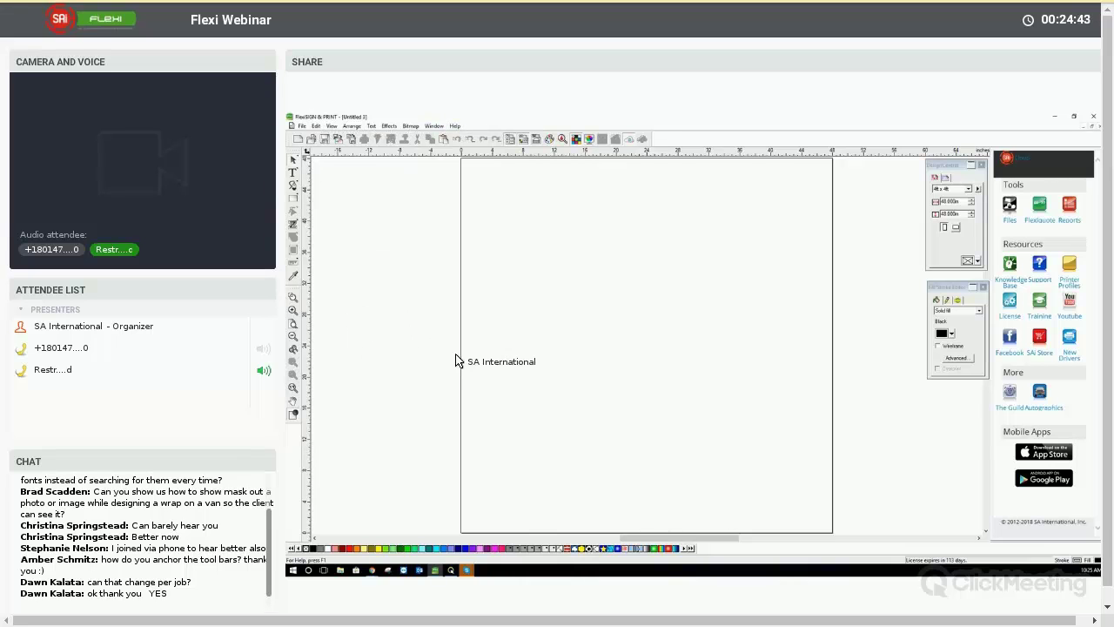
Step: Switch the workspace to the Adobe layout
{"action": "key", "text": "alt+f"}
{"action": "key", "text": "Up"}
{"action": "key", "text": "Up"}
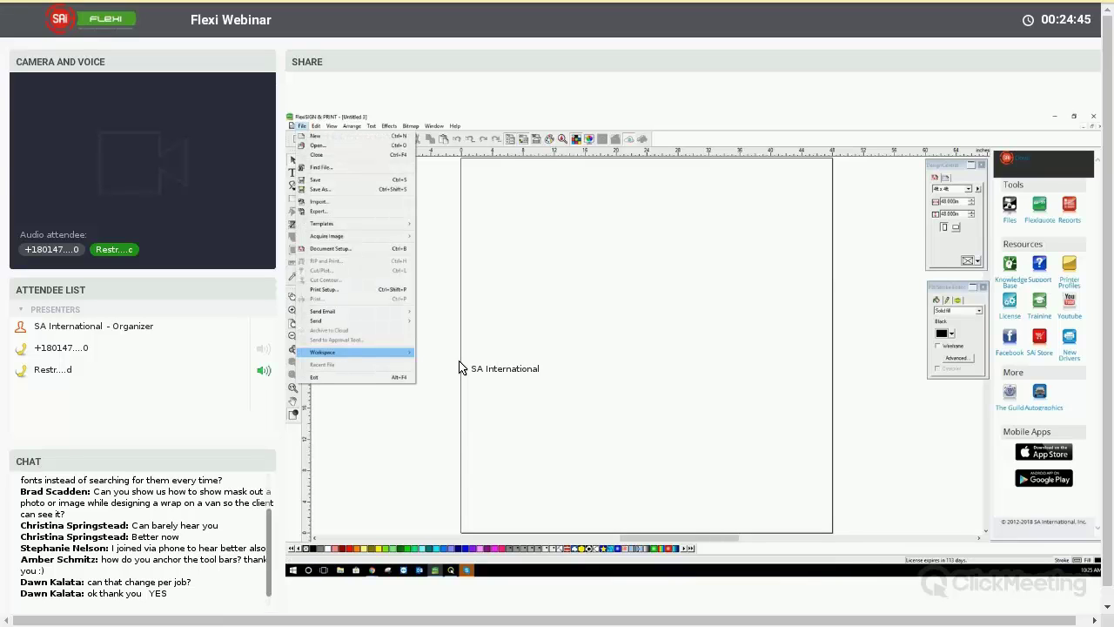
{"action": "key", "text": "Right"}
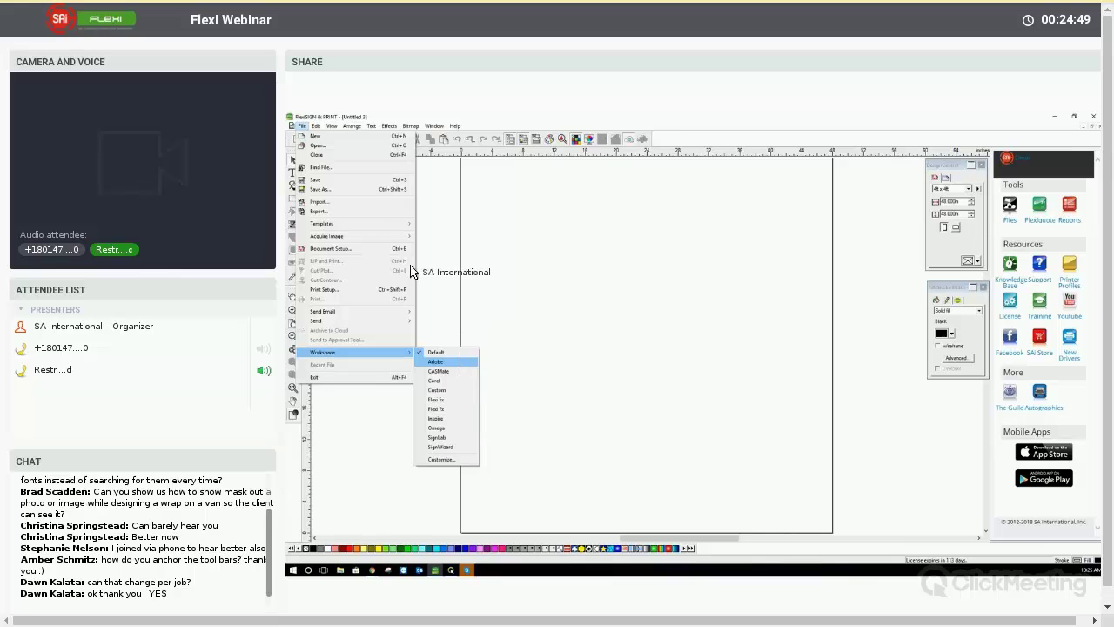
{"action": "key", "text": "Return"}
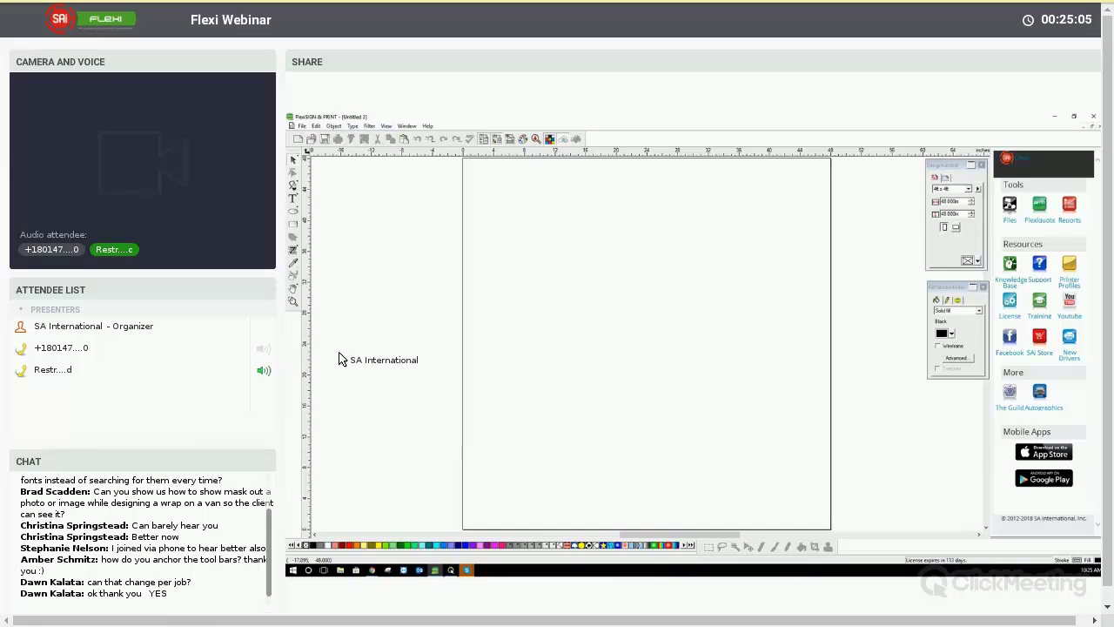
Step: Return the workspace from Adobe to the Default layout
{"action": "key", "text": "alt+f"}
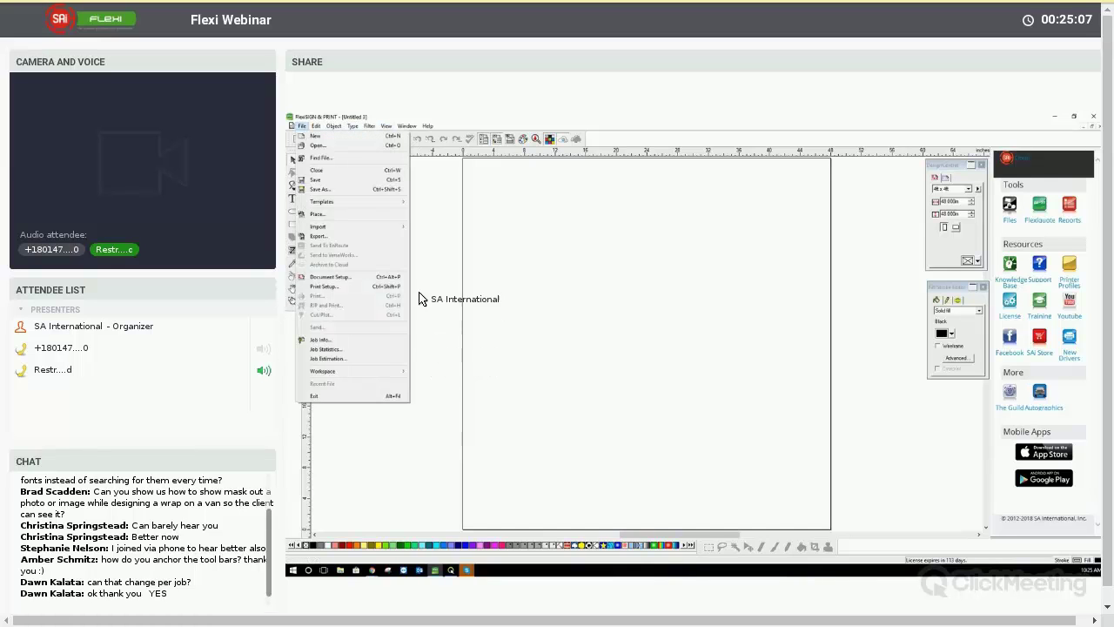
{"action": "key", "text": "Right"}
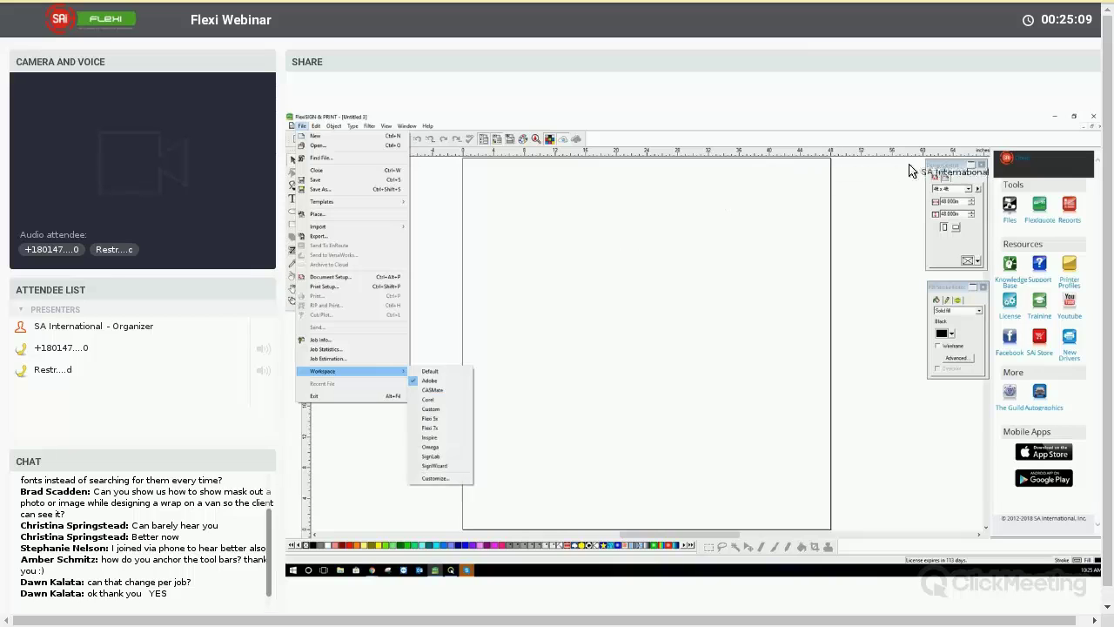
{"action": "key", "text": "Return"}
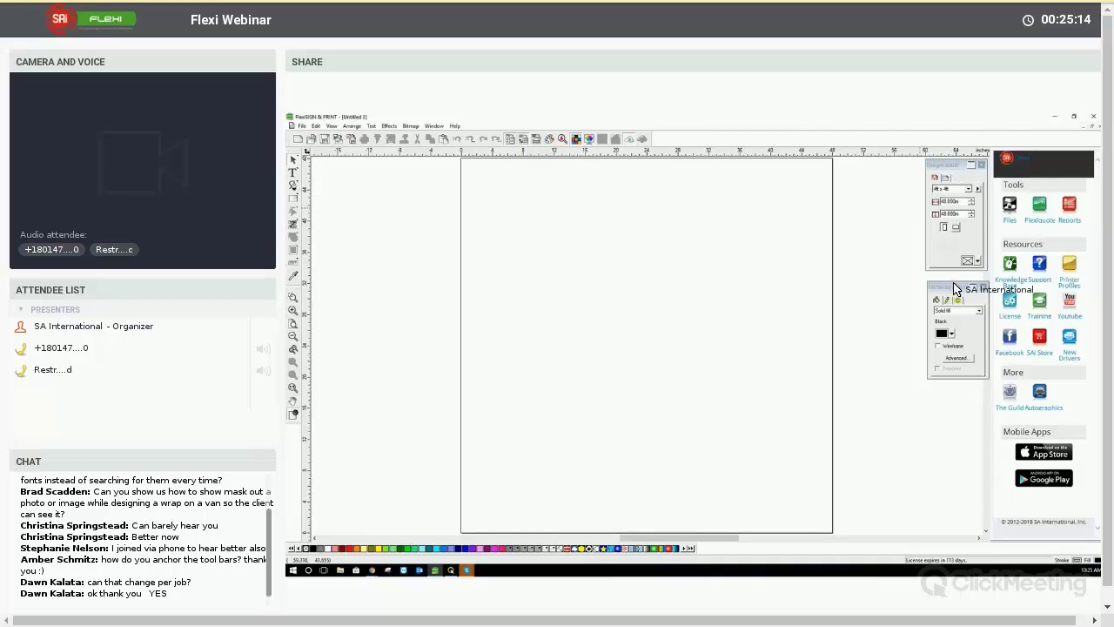
Step: Move the floating DesignCentral palette over the page and toggle its display
{"action": "left_click", "coordinate": [950, 178]}
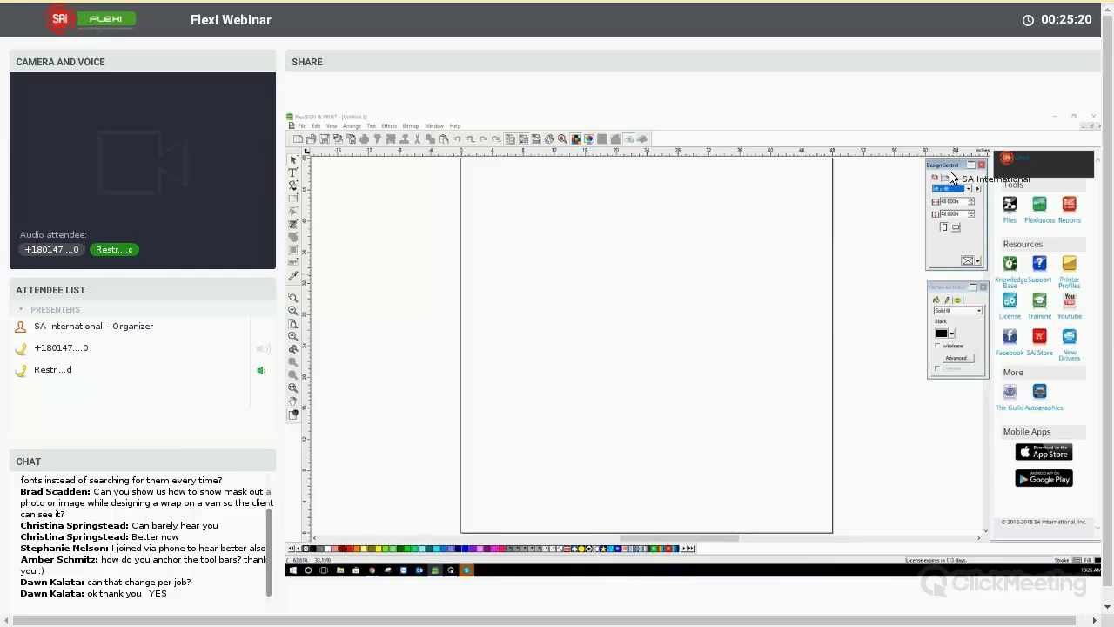
{"action": "left_click", "coordinate": [950, 178]}
{"action": "left_click_drag", "start_coordinate": [657, 233], "coordinate": [383, 179]}
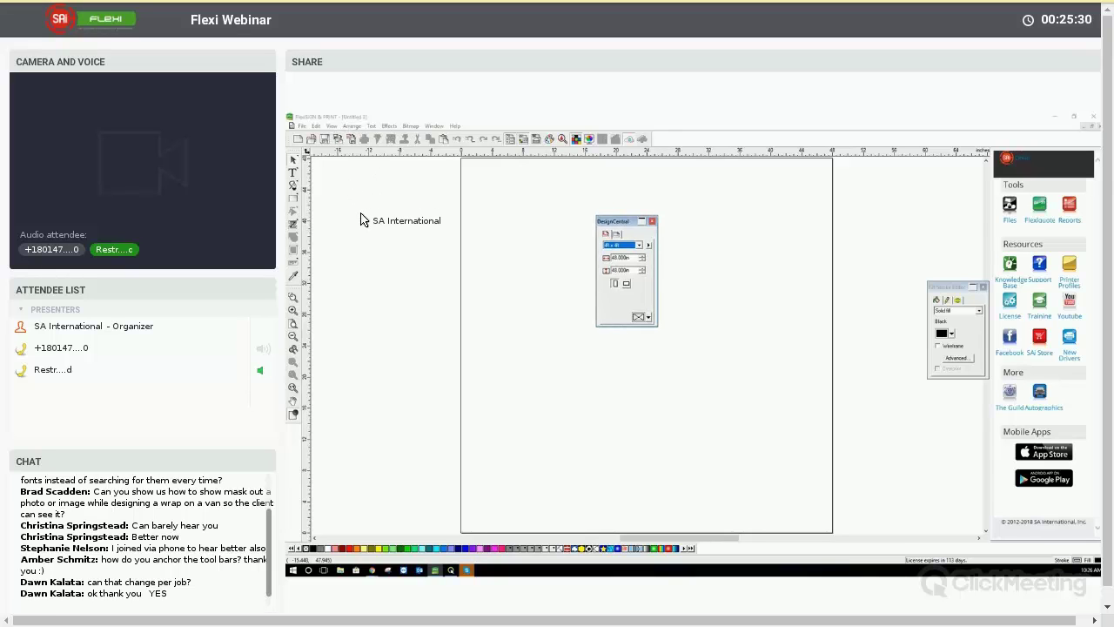
{"action": "left_click", "coordinate": [332, 125]}
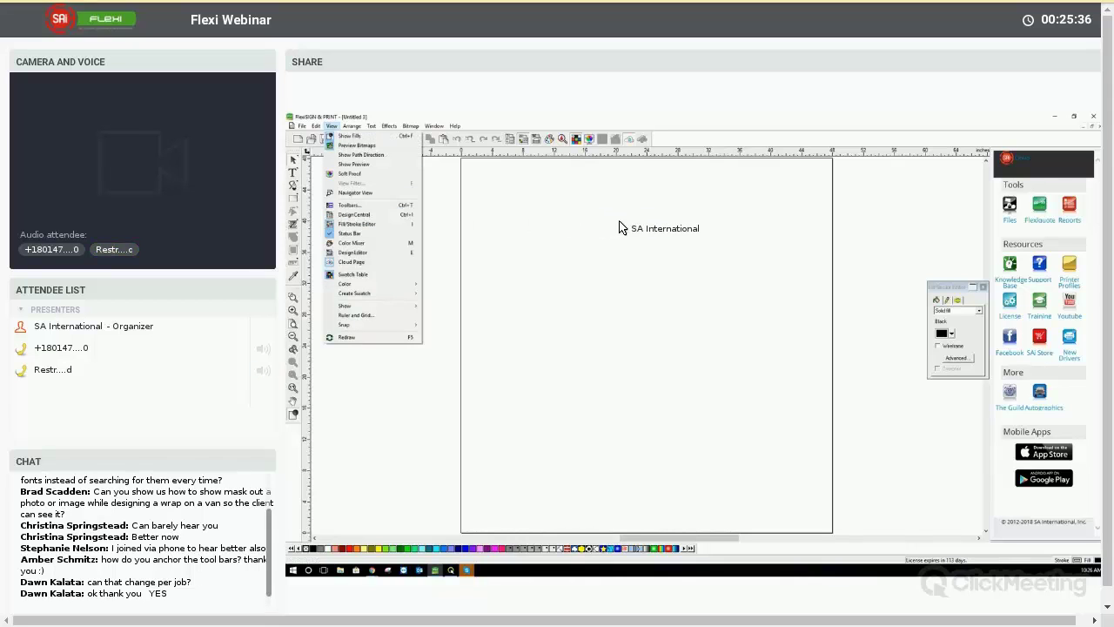
{"action": "left_click", "coordinate": [614, 225]}
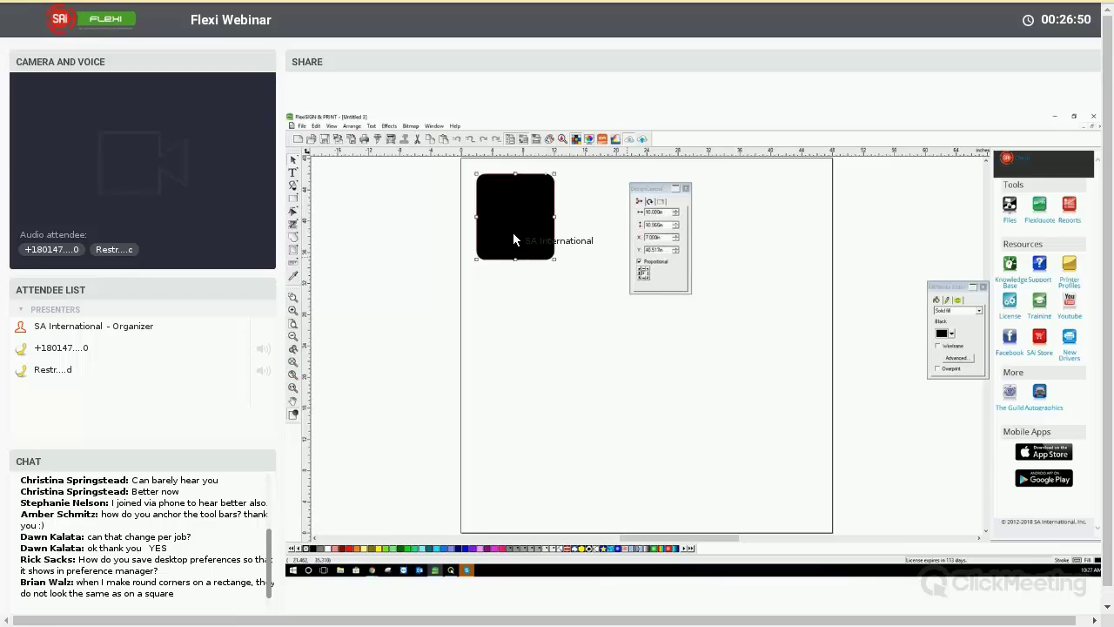
Step: Double the black rounded rectangle's width proportionally by entering 10.000in*2 as its width
{"action": "left_click", "coordinate": [513, 231]}
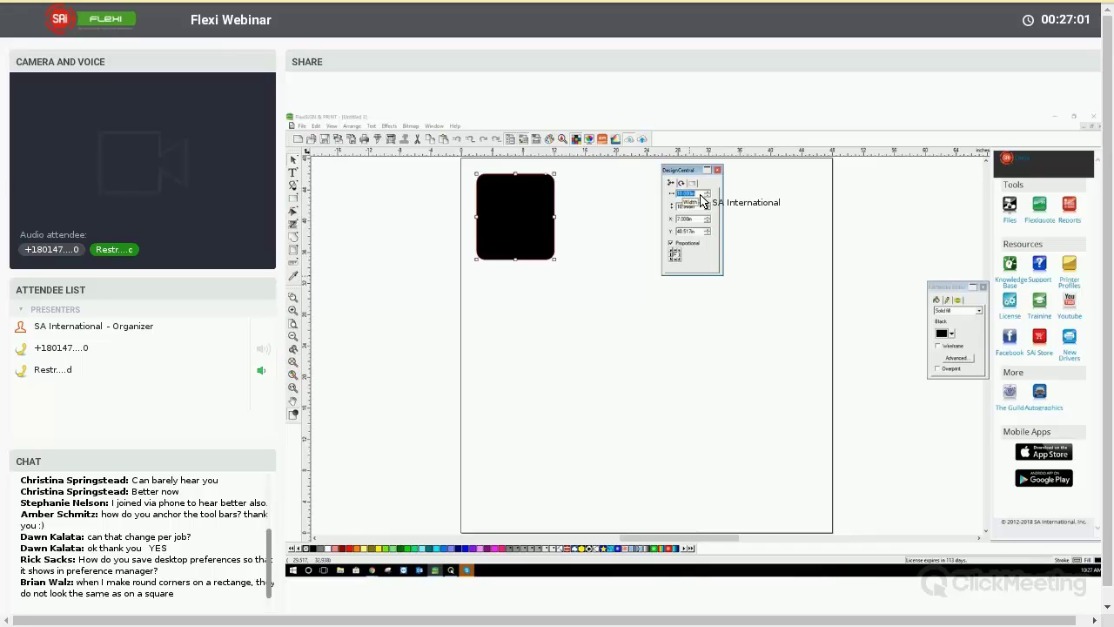
{"action": "left_click", "coordinate": [701, 195]}
{"action": "type", "text": "20"}
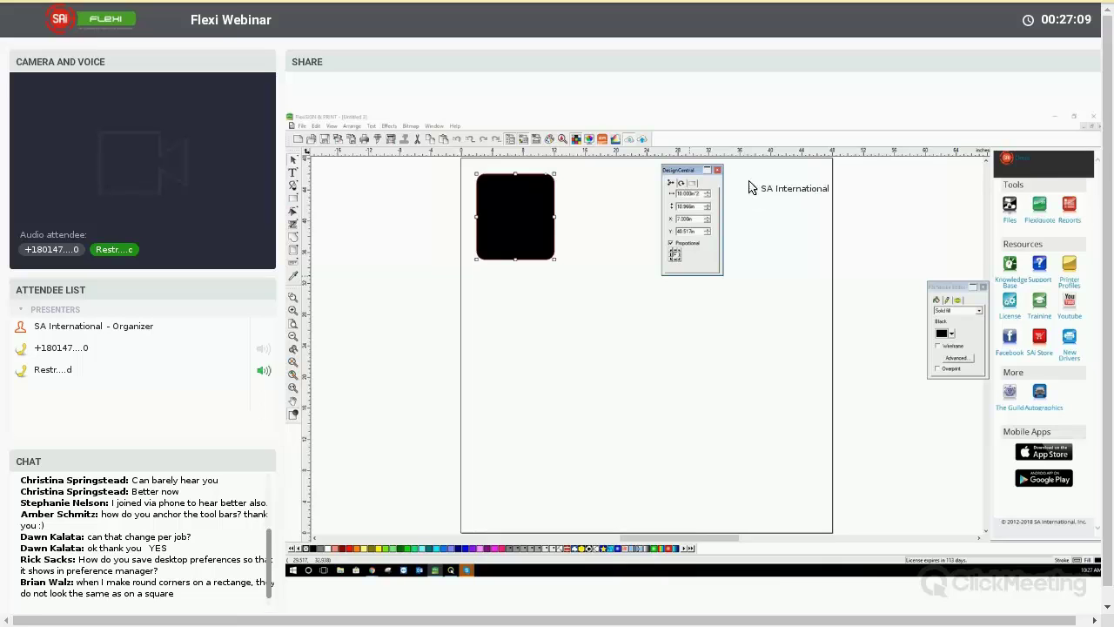
{"action": "key", "text": "Return"}
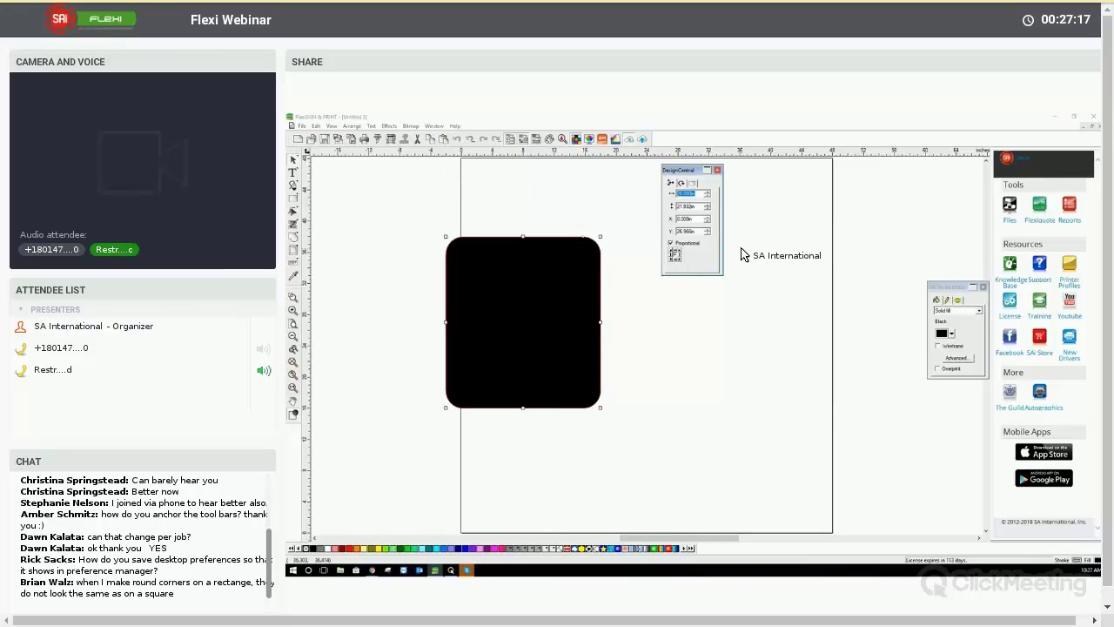
Step: Scale the rounded rectangle proportionally by entering 50% as its width
{"action": "type", "text": "1"}
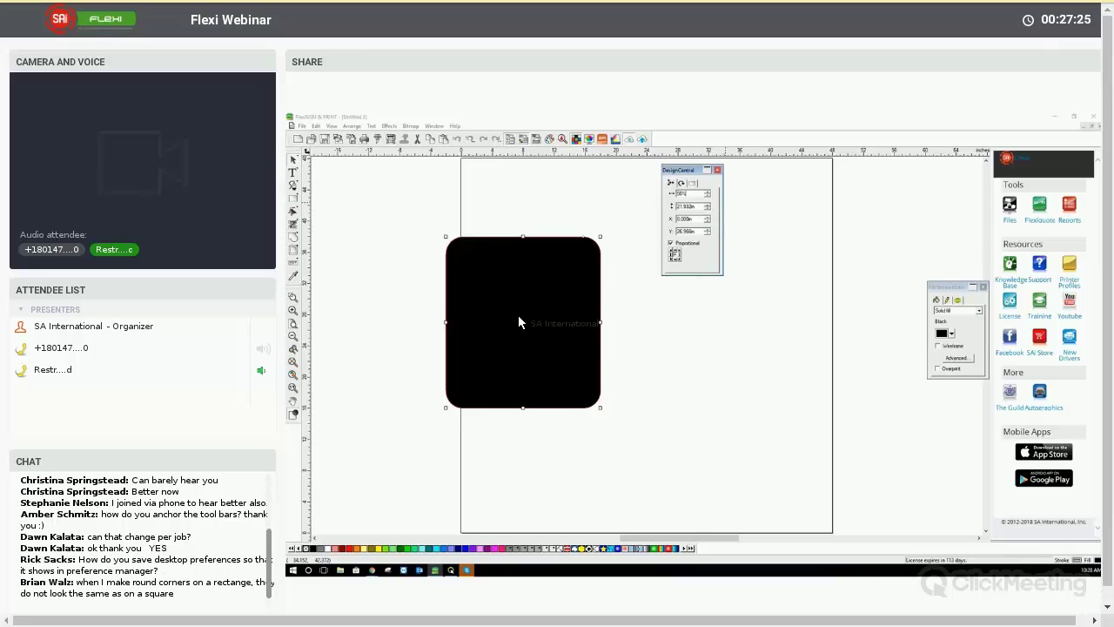
{"action": "key", "text": "Return"}
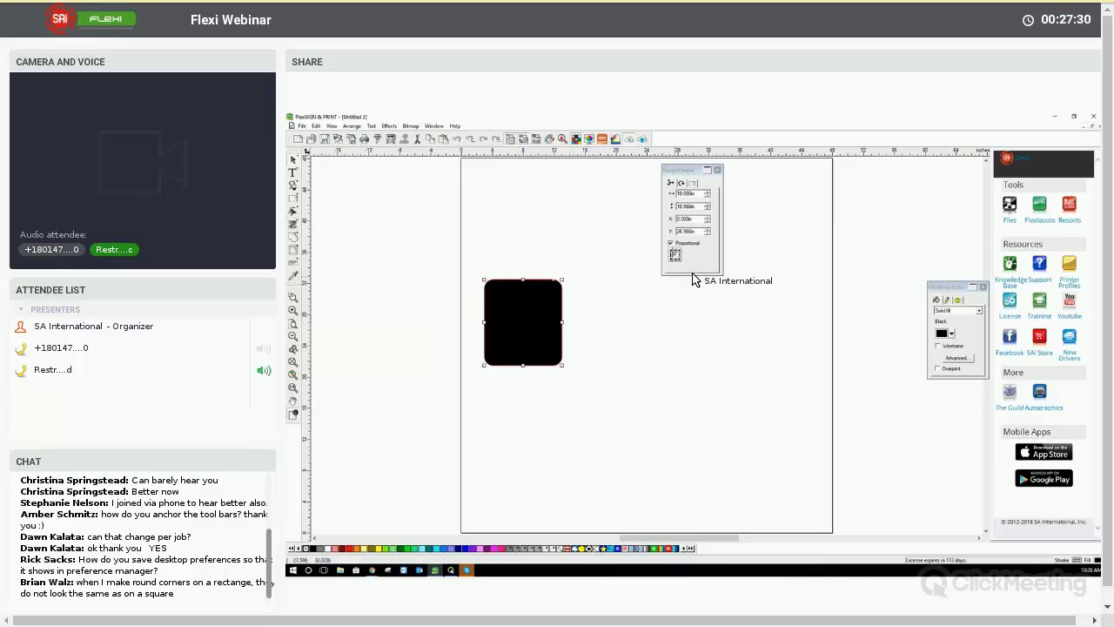
{"action": "left_click", "coordinate": [694, 274]}
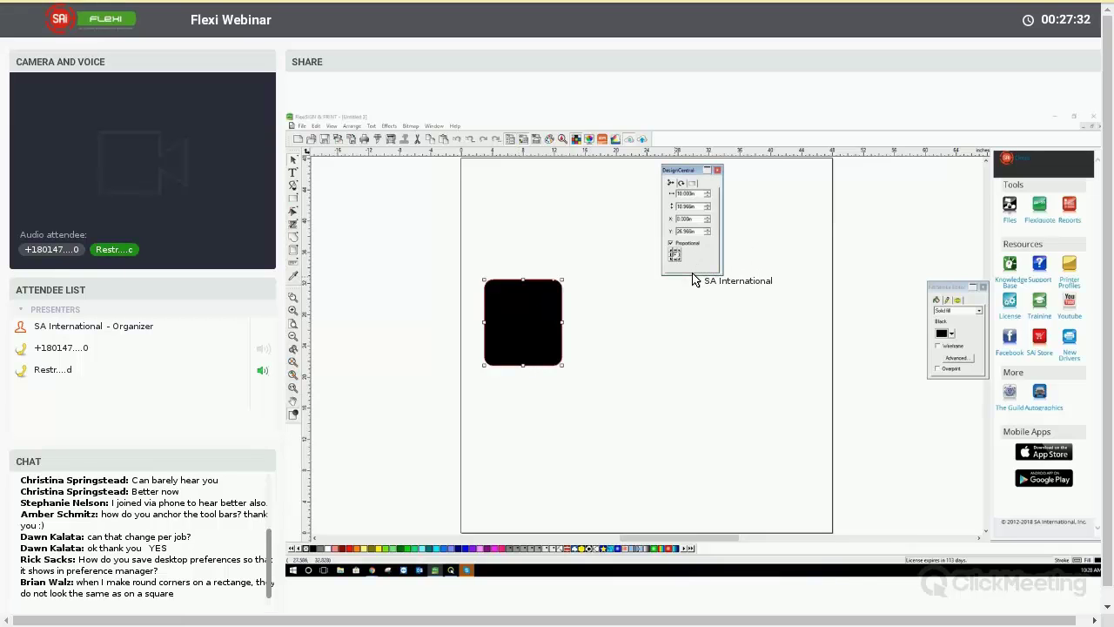
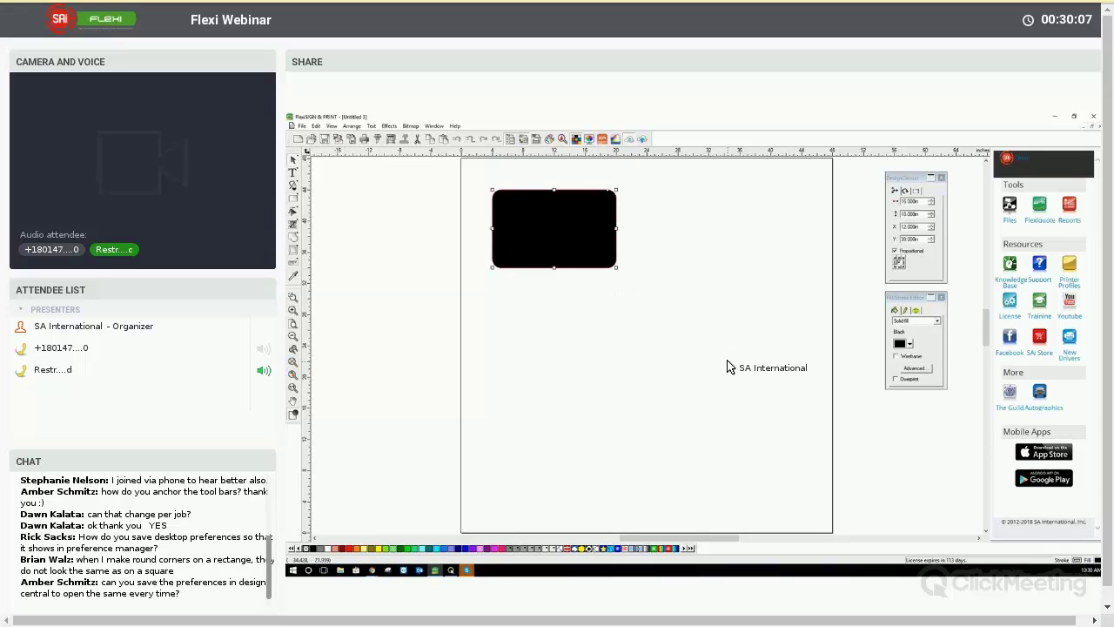
Step: Nudge the wide rounded rectangle in 1 in increments in several directions, ending at X 12 in and Y 31 in
{"action": "key", "text": "Down"}
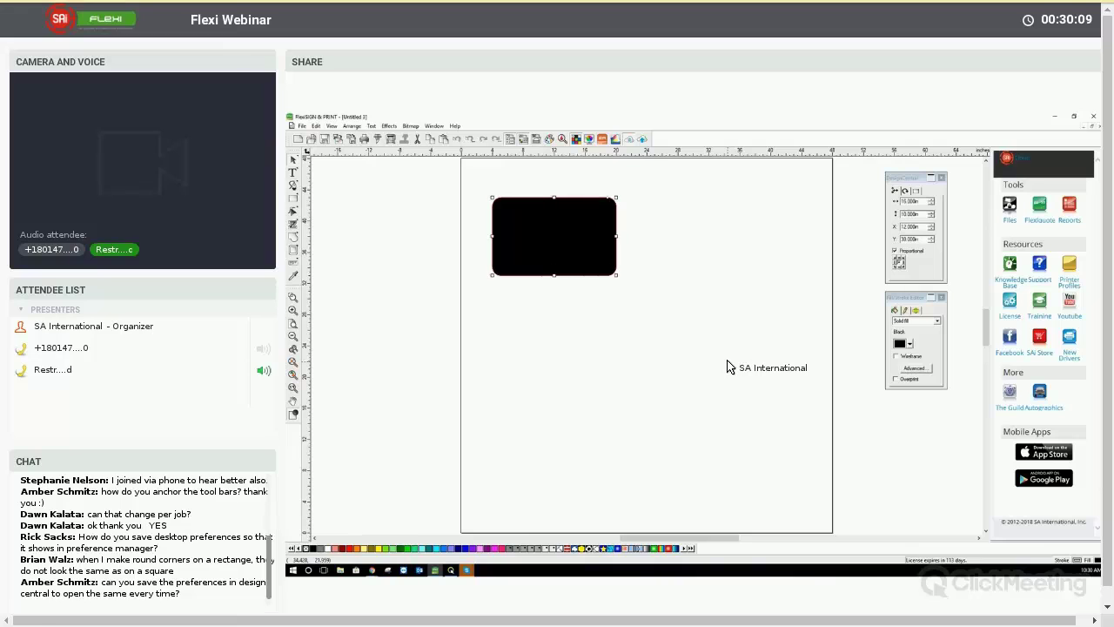
{"action": "key", "text": "Right"}
{"action": "key", "text": "Up"}
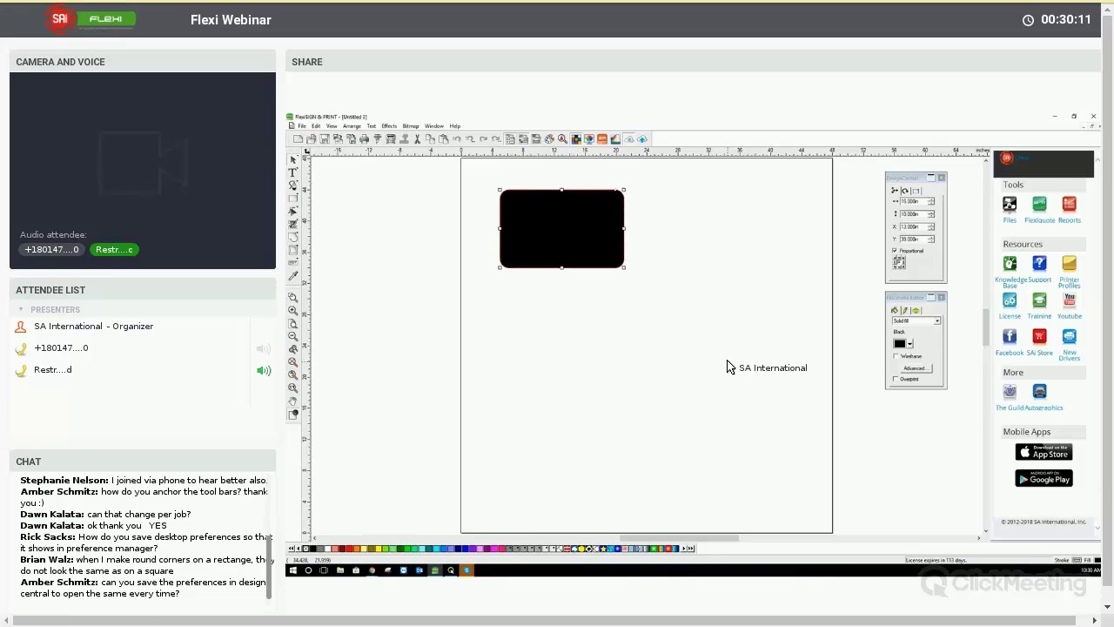
{"action": "key", "text": "Down"}
{"action": "key", "text": "Left"}
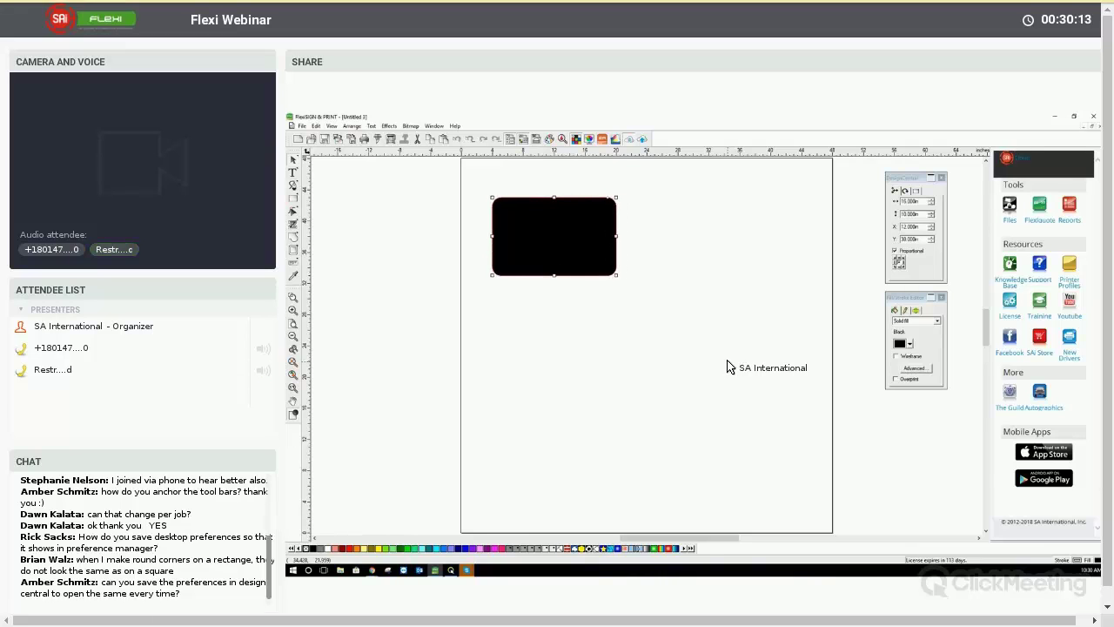
{"action": "key", "text": "Down"}
{"action": "key", "text": "Down"}
{"action": "key", "text": "Down"}
{"action": "key", "text": "Down"}
{"action": "key", "text": "Down"}
{"action": "key", "text": "Down"}
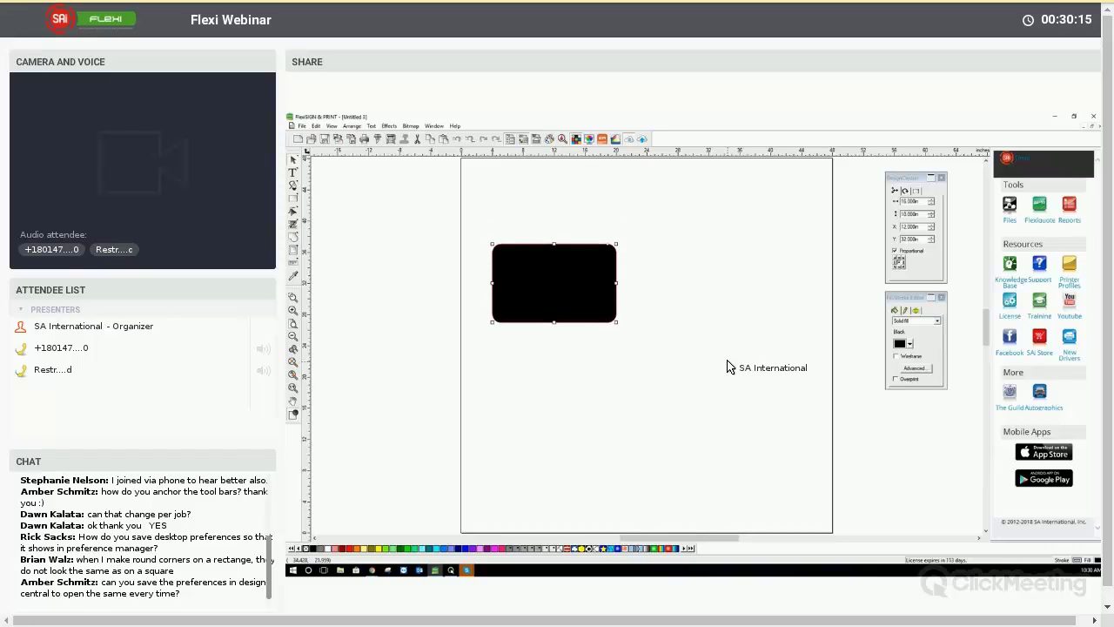
{"action": "key", "text": "Down"}
{"action": "key", "text": "Up"}
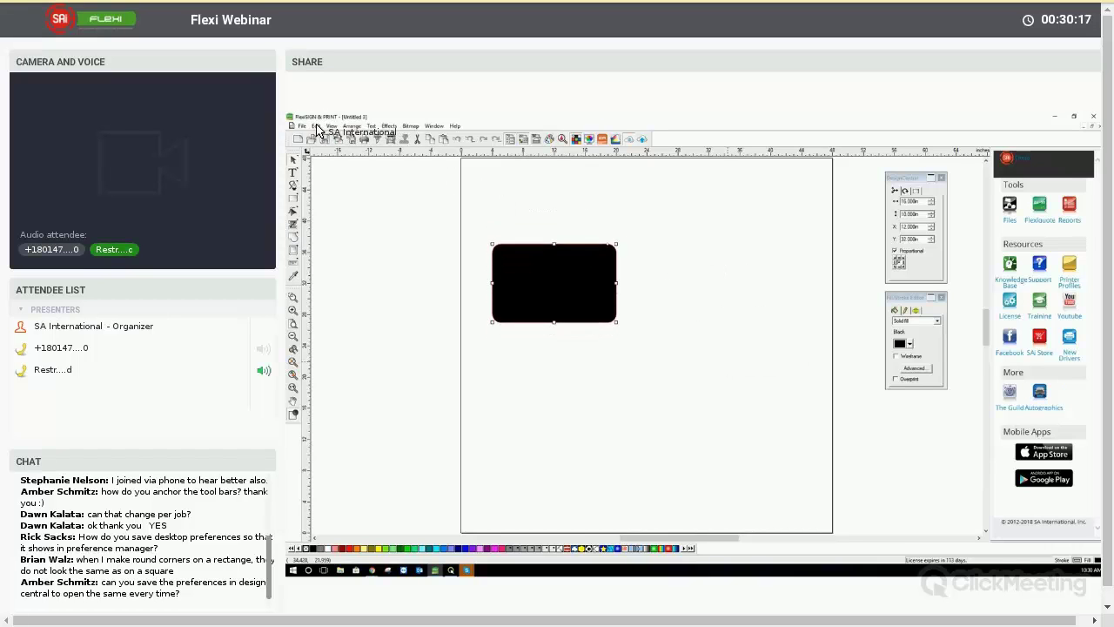
{"action": "key", "text": "Down"}
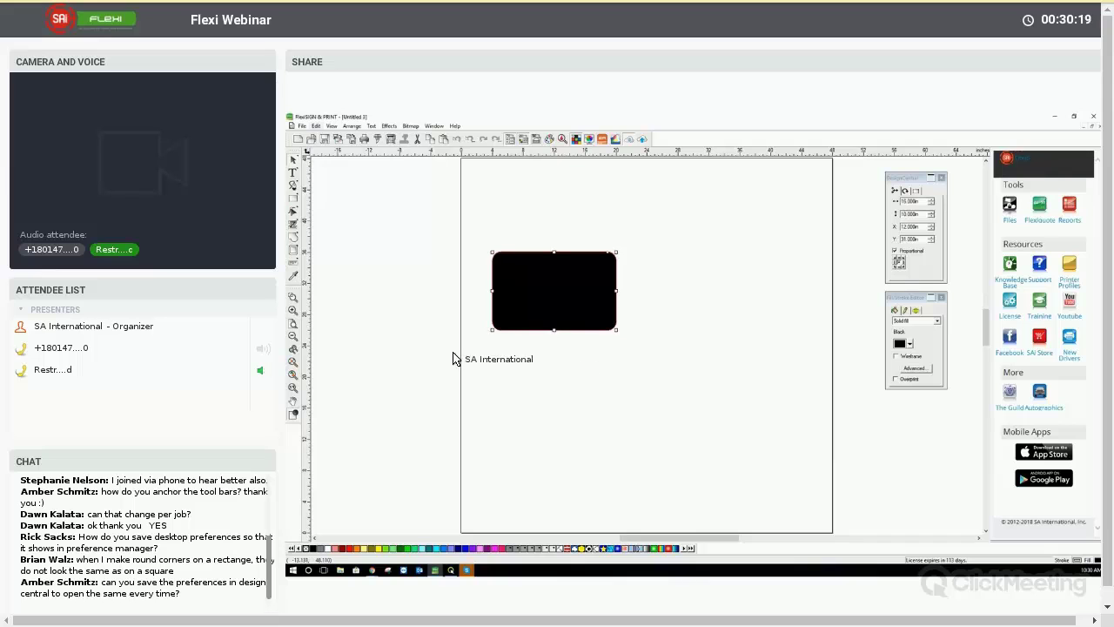
Step: In the general preferences, switch the arrow-key moving distance to Pixels and back to Distance
{"action": "key", "text": "alt+e"}
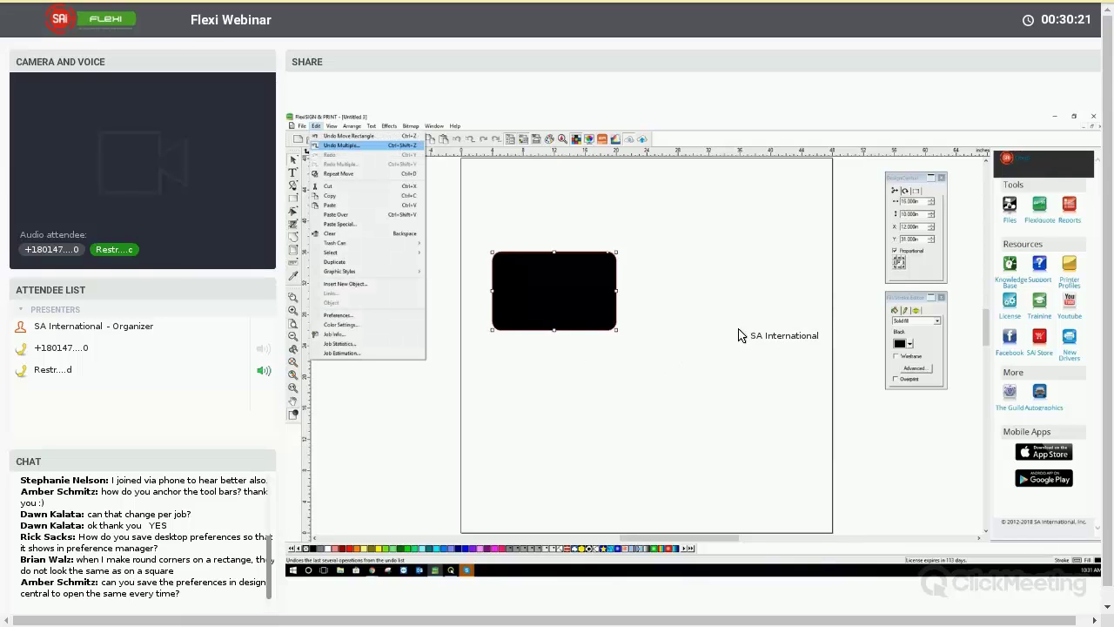
{"action": "key", "text": "f"}
{"action": "key", "text": "Tab"}
{"action": "key", "text": "Tab"}
{"action": "key", "text": "Tab"}
{"action": "key", "text": "Tab"}
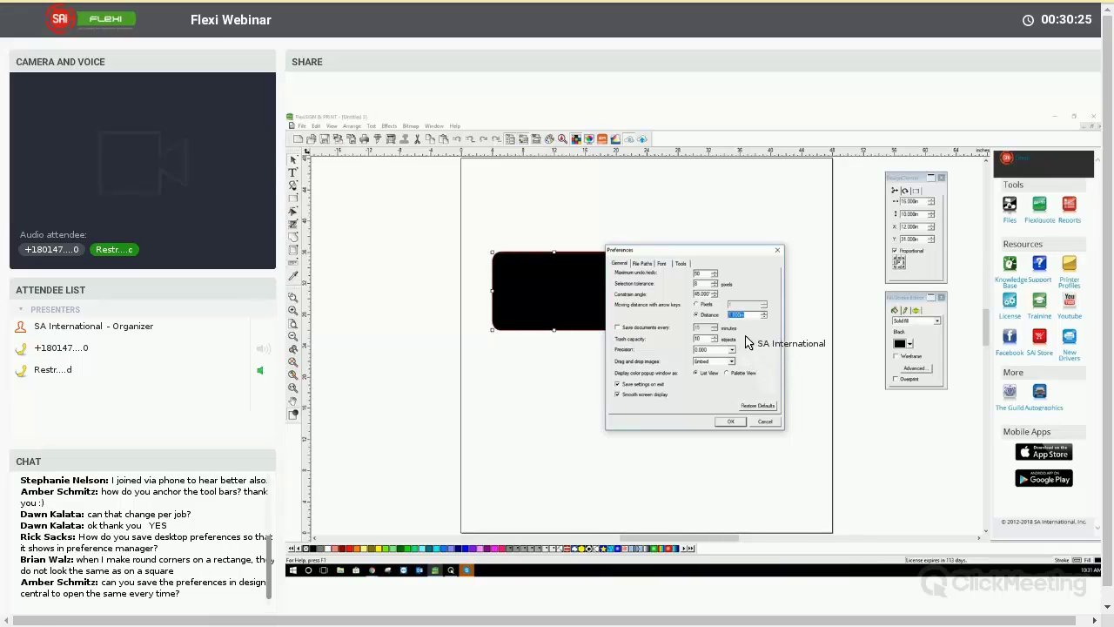
{"action": "key", "text": "shift+Tab"}
{"action": "key", "text": "Up"}
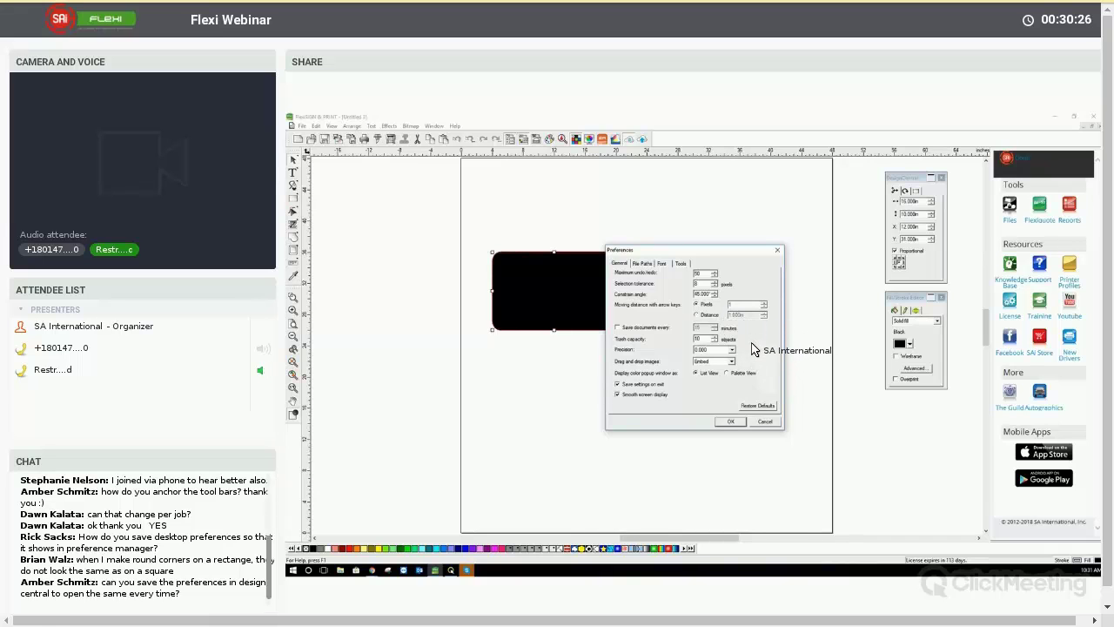
{"action": "key", "text": "Down"}
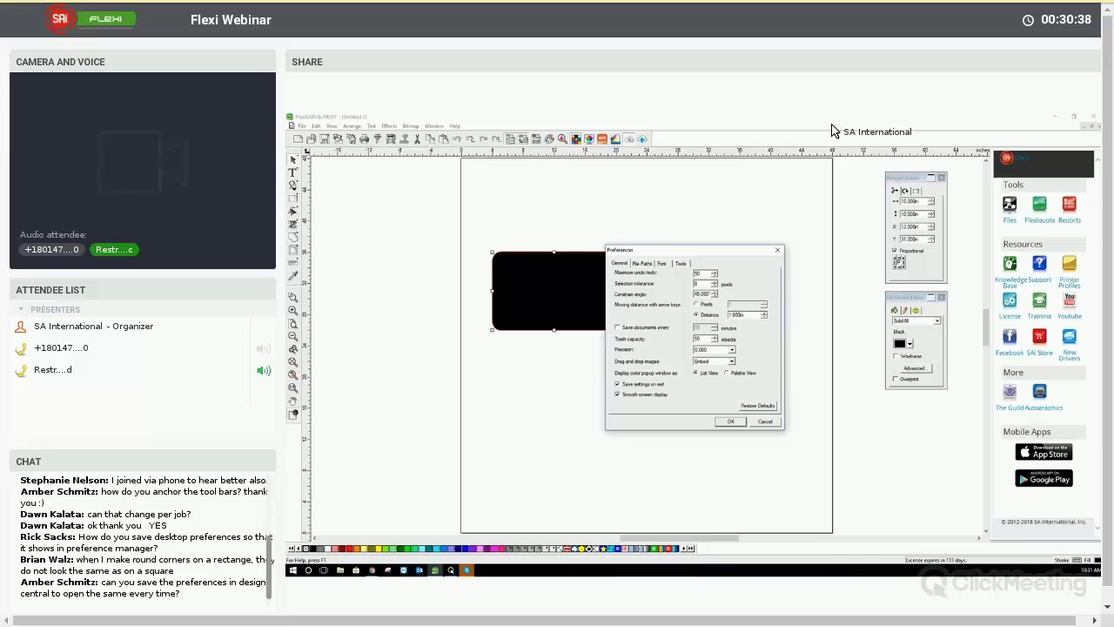
Step: Move the Preferences dialog clear of the rectangle and examine the option for saving settings on exit
{"action": "left_click", "coordinate": [619, 390]}
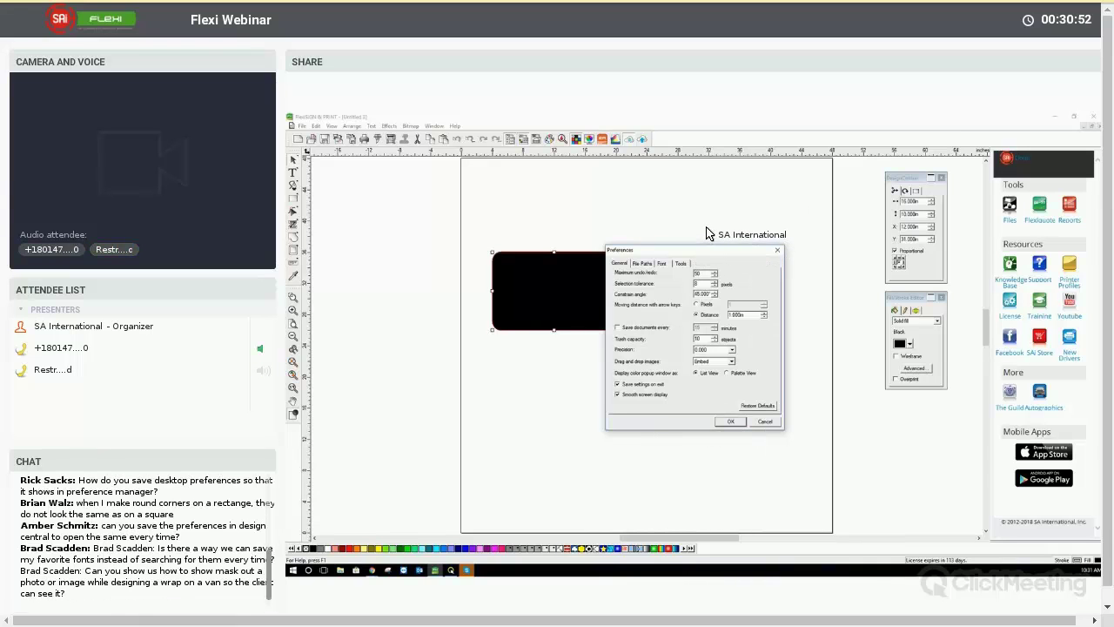
{"action": "left_click_drag", "start_coordinate": [646, 249], "coordinate": [712, 212]}
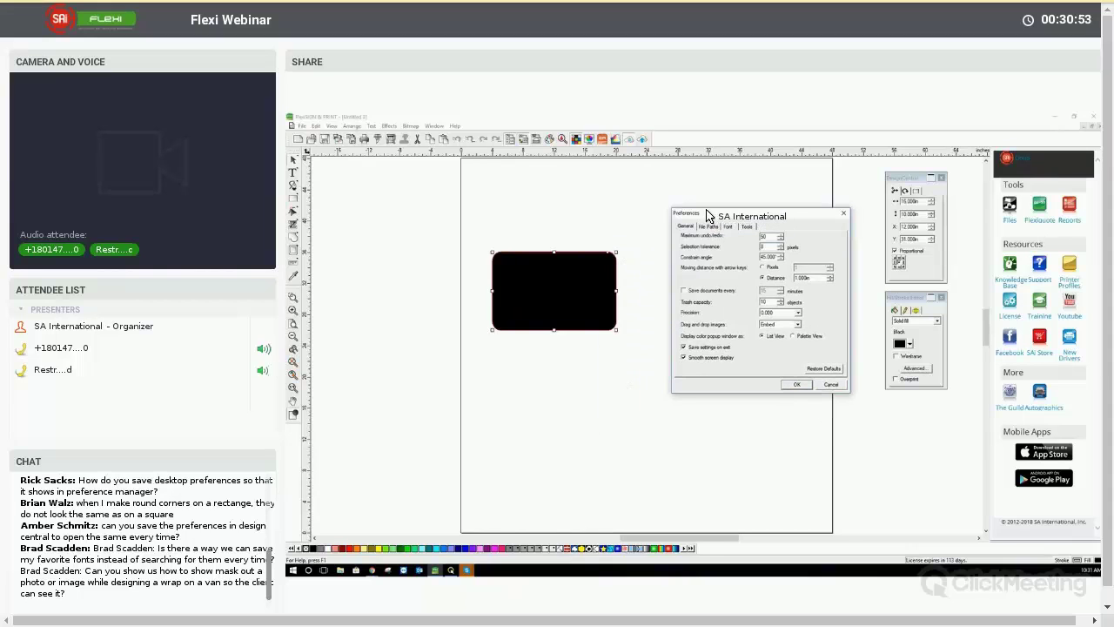
{"action": "left_click", "coordinate": [683, 347]}
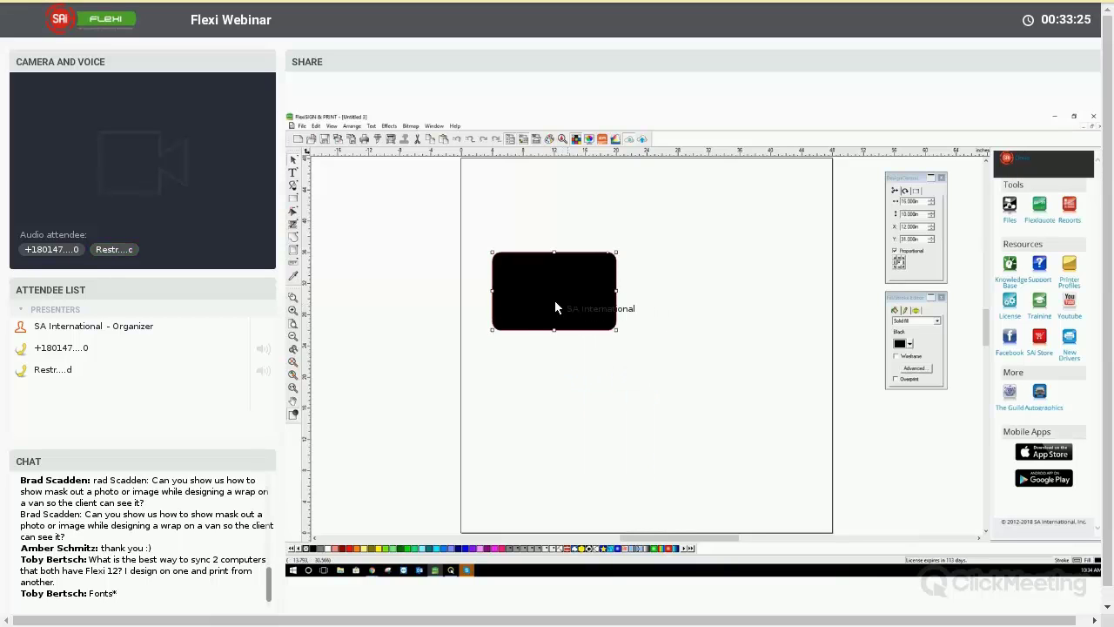
Step: Duplicate the black rounded rectangle
{"action": "key", "text": "d"}
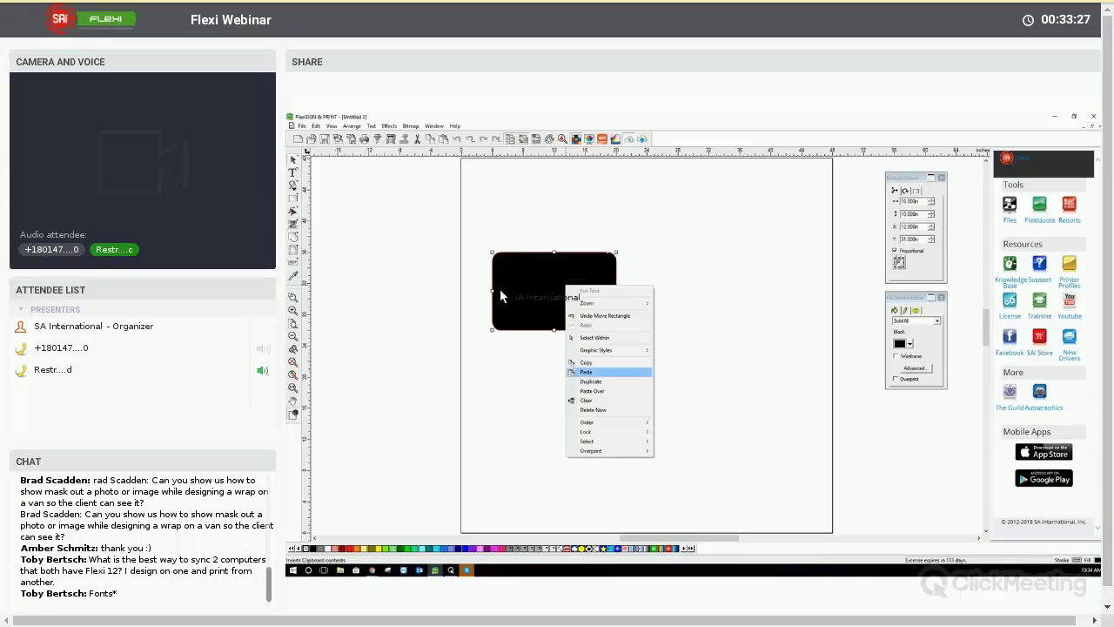
{"action": "key", "text": "Return"}
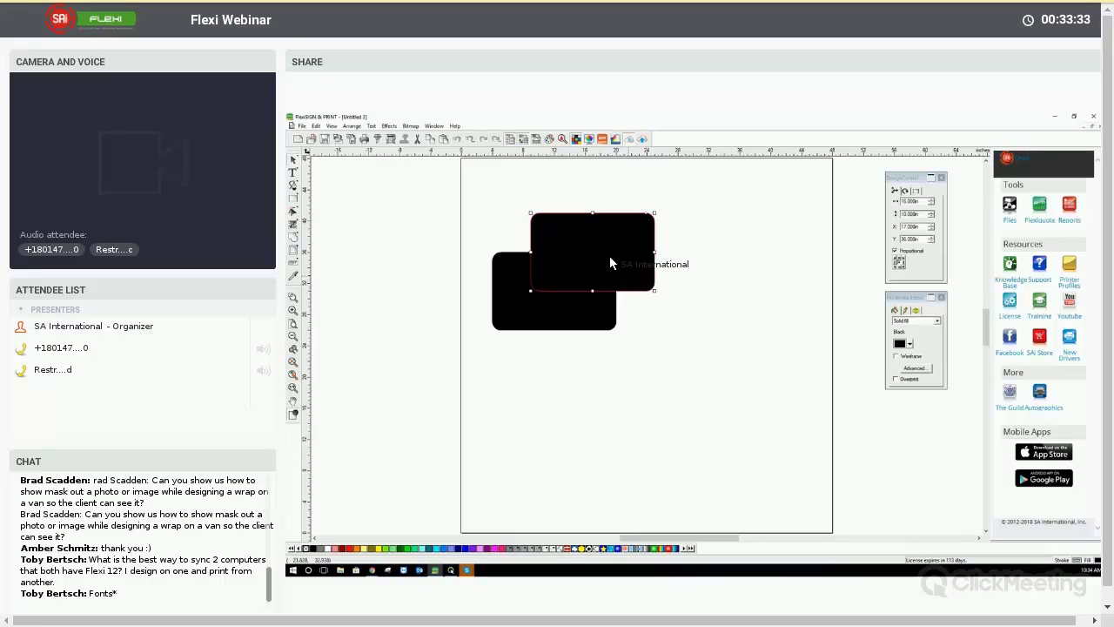
Step: Delete the duplicate rectangle and scale the remaining rounded rectangle down proportionally to about 7.9 in by 5 in
{"action": "key", "text": "Delete"}
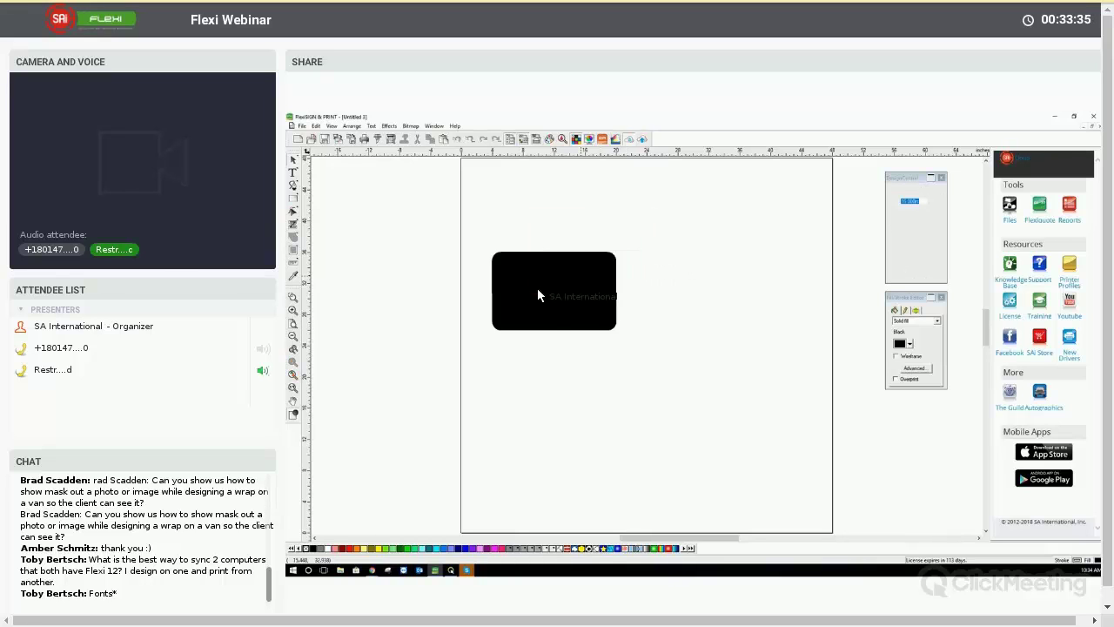
{"action": "left_click", "coordinate": [538, 290]}
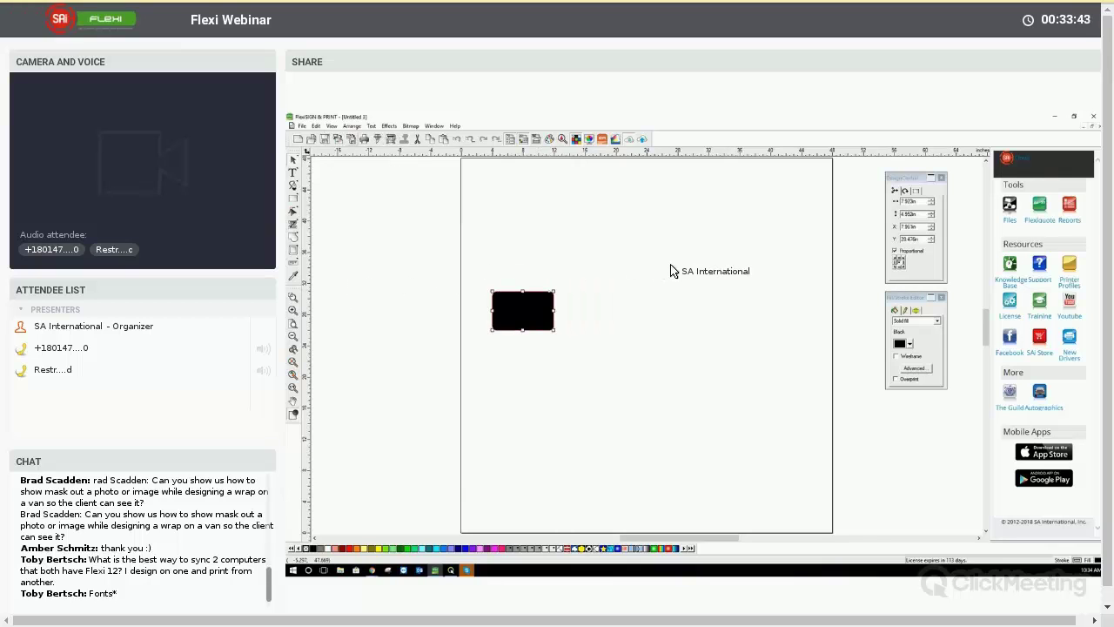
Step: Examine the auto-place on paste and import option in the tool preferences
{"action": "key", "text": "alt+e"}
{"action": "key", "text": "Return"}
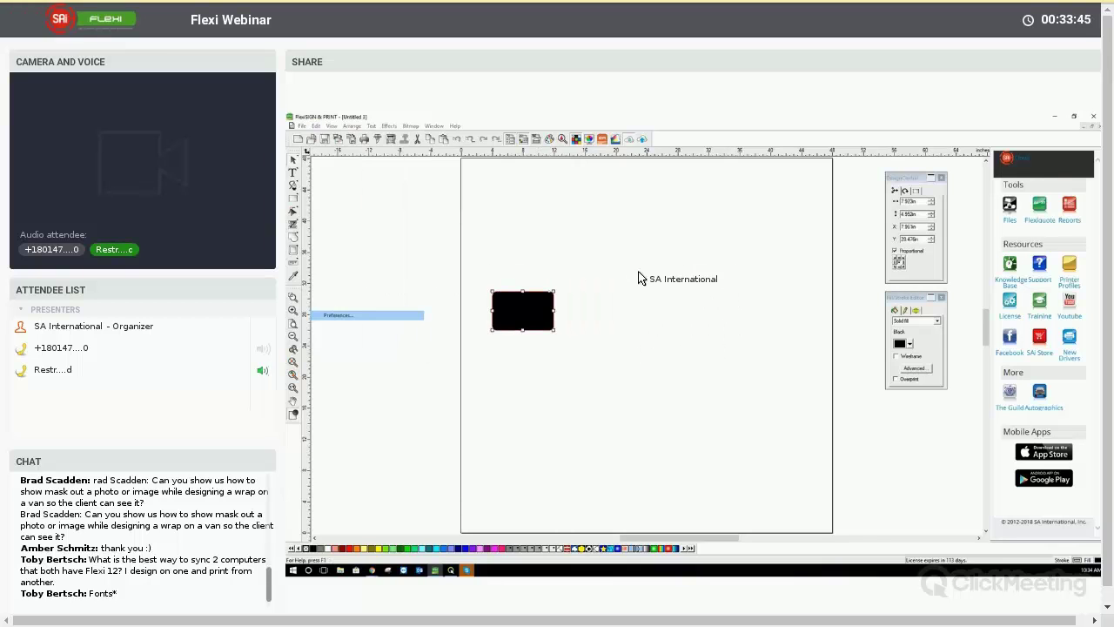
{"action": "key", "text": "ctrl+shift+Tab"}
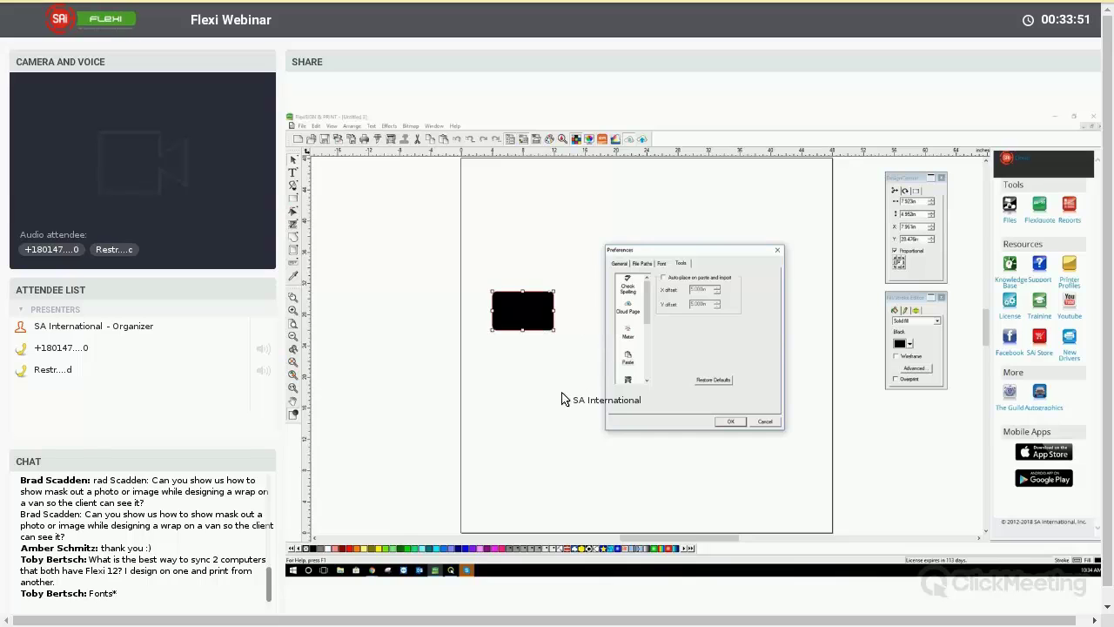
{"action": "key", "text": "Return"}
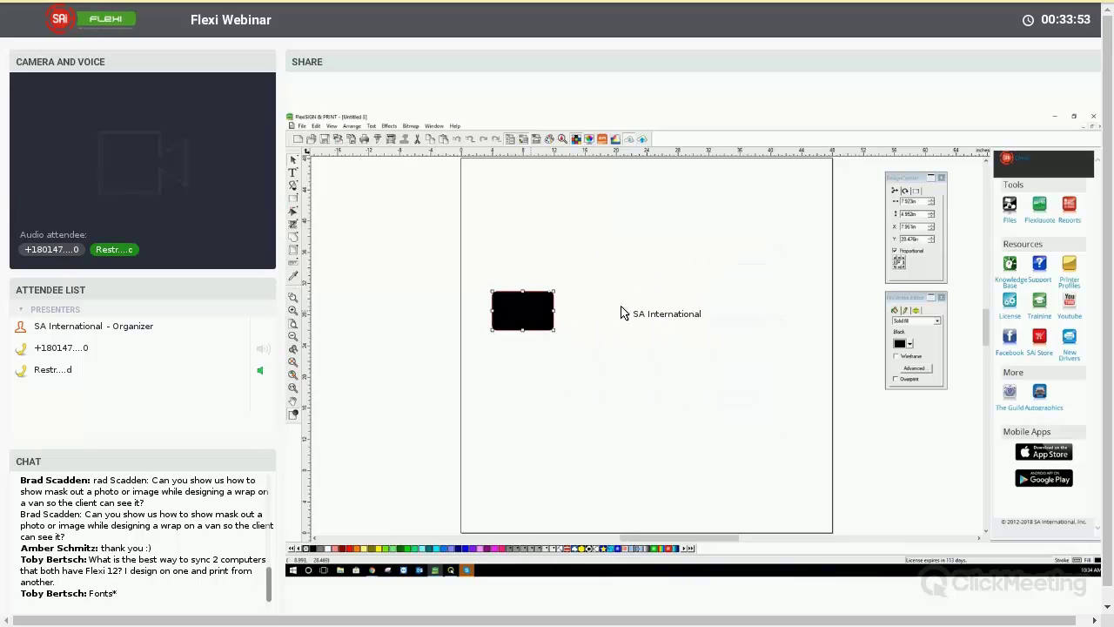
Step: Copy the small rounded rectangle and paste the copy into the upper-left corner of the page
{"action": "right_click", "coordinate": [611, 335]}
{"action": "left_click", "coordinate": [529, 218]}
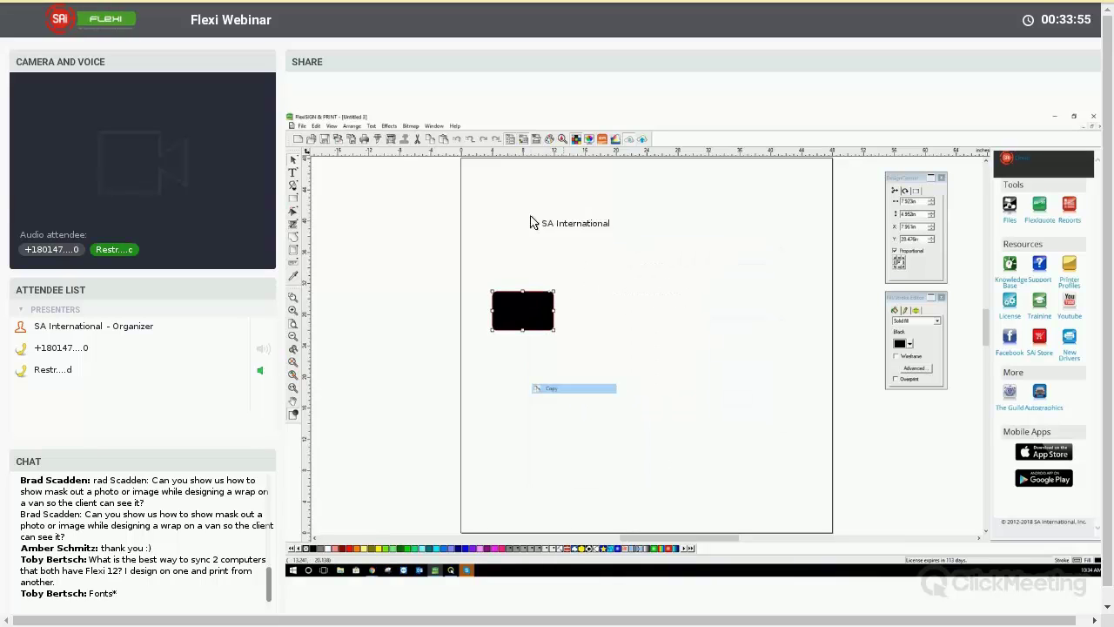
{"action": "right_click", "coordinate": [580, 200]}
{"action": "left_click", "coordinate": [596, 336]}
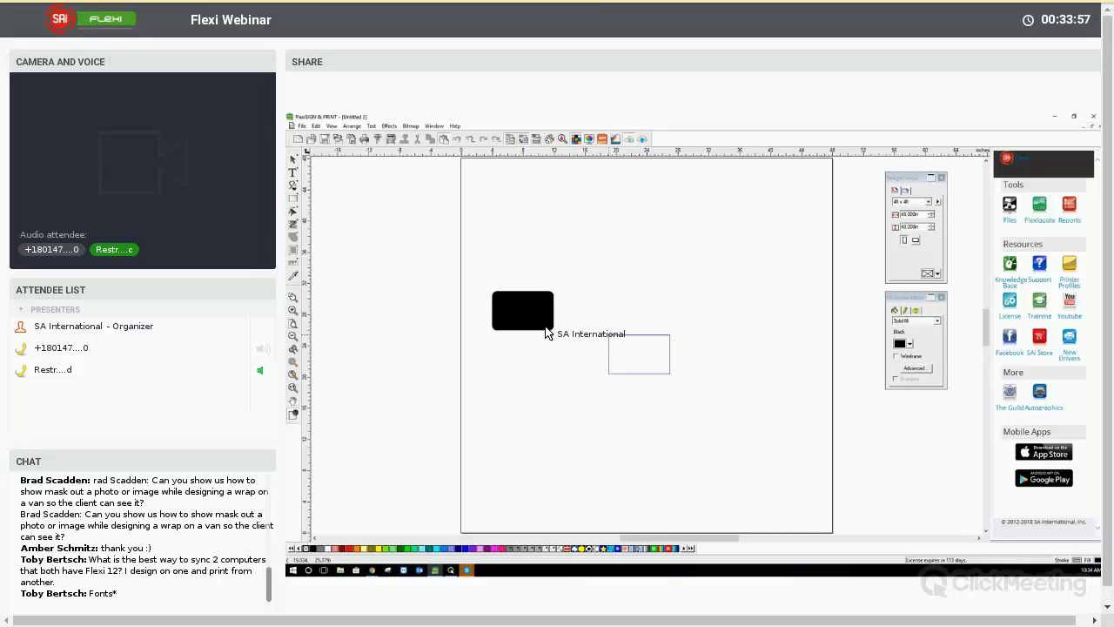
{"action": "left_click_drag", "start_coordinate": [573, 318], "coordinate": [338, 212]}
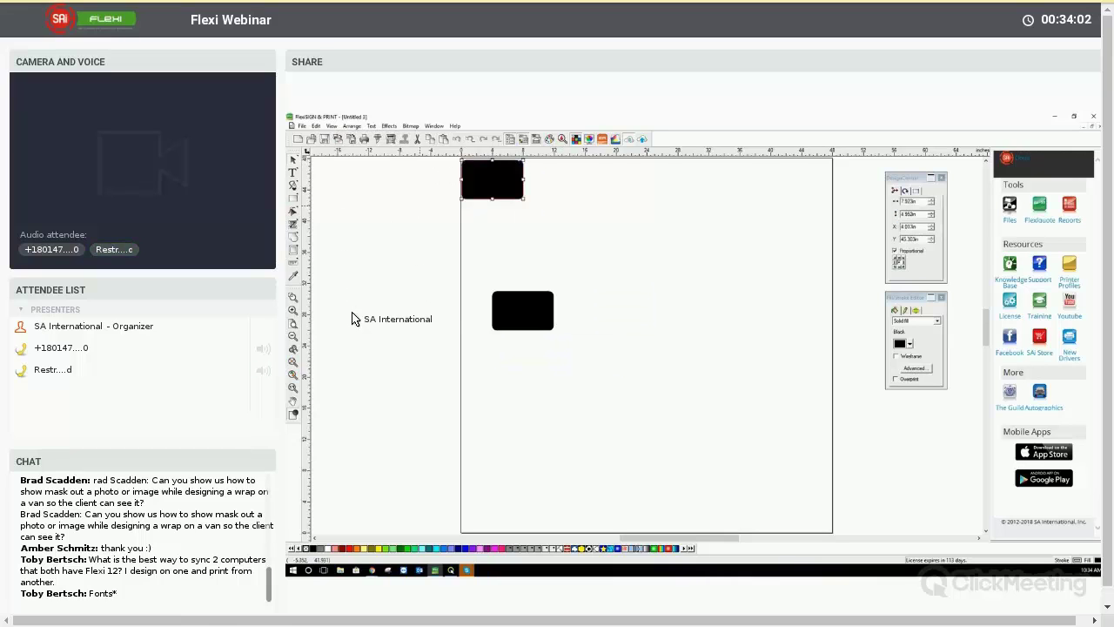
Step: Look up the Select Tool's drag-select options in the program preferences
{"action": "key", "text": "alt+e"}
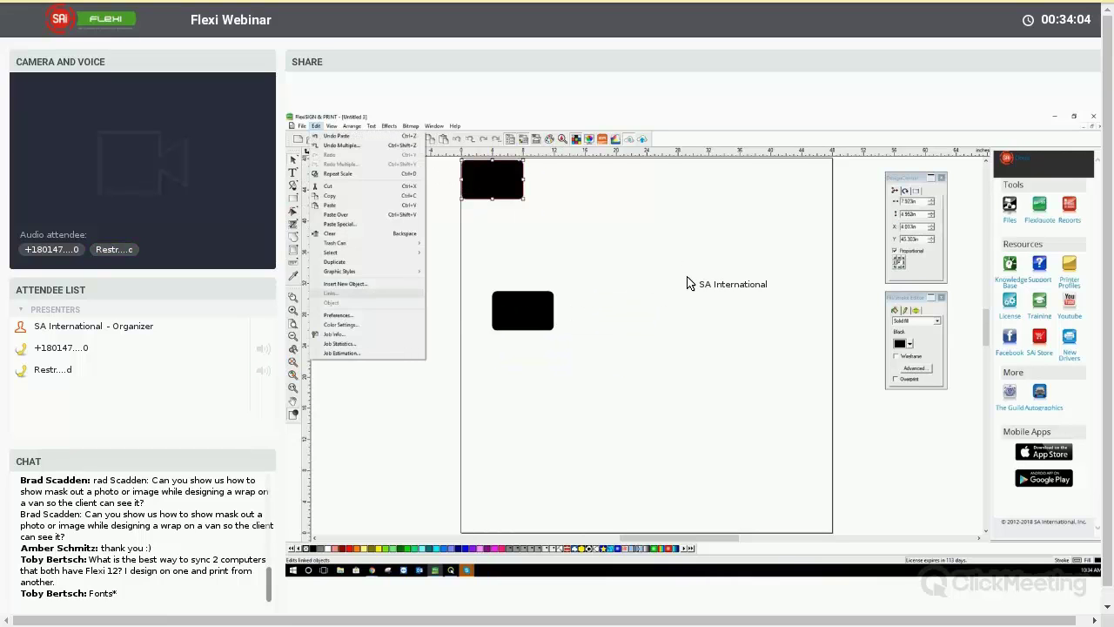
{"action": "key", "text": "Return"}
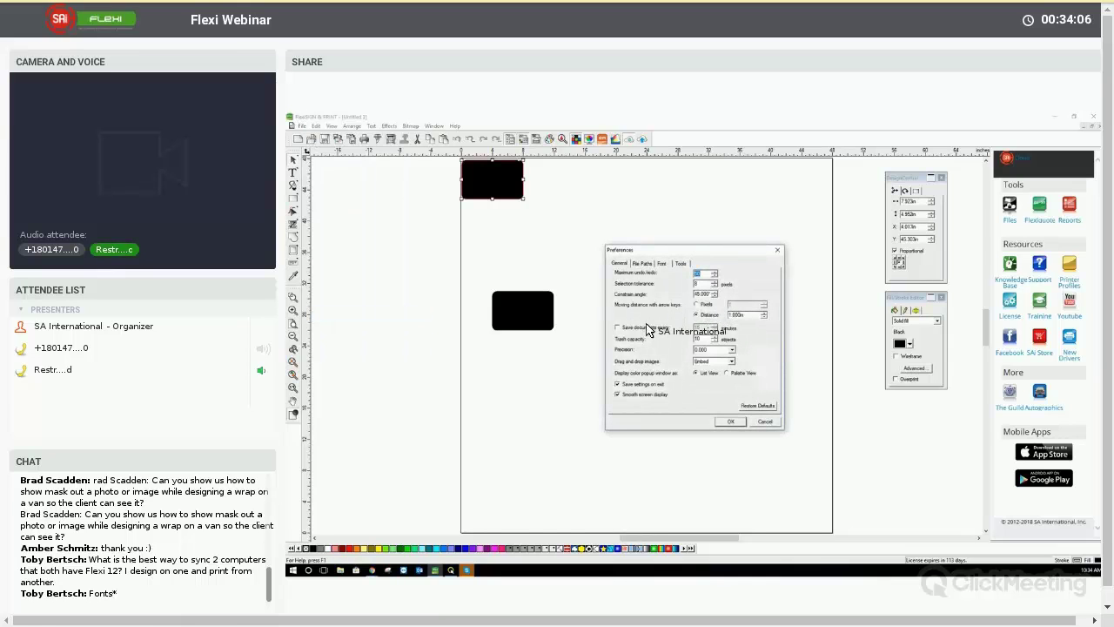
{"action": "scroll", "coordinate": [636, 341], "scroll_direction": "down", "scroll_amount": 2}
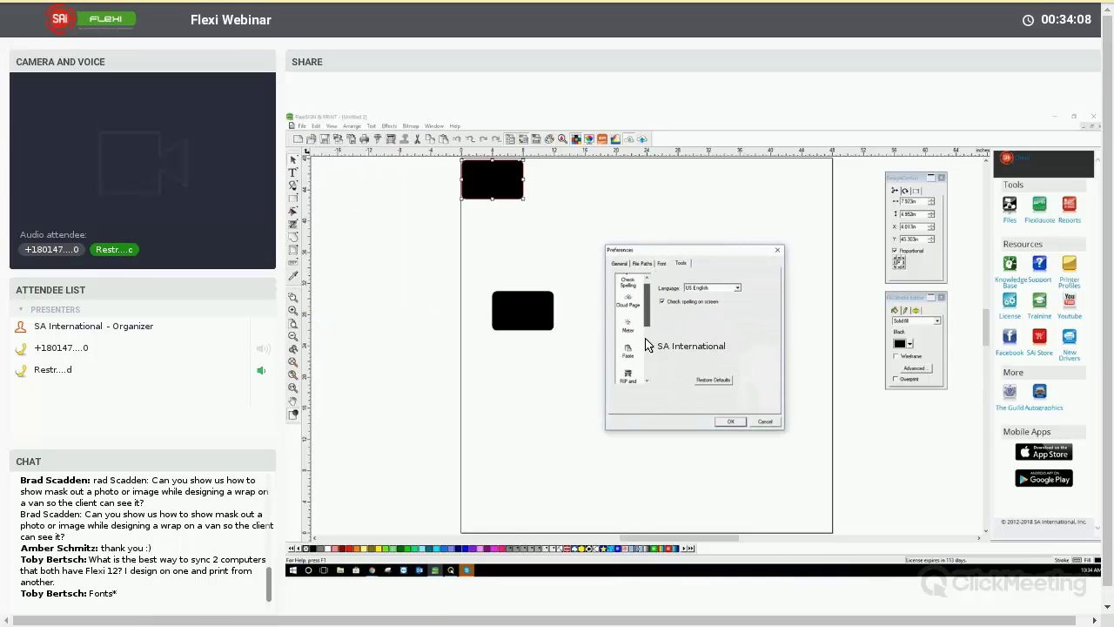
{"action": "scroll", "coordinate": [630, 342], "scroll_direction": "down", "scroll_amount": 1}
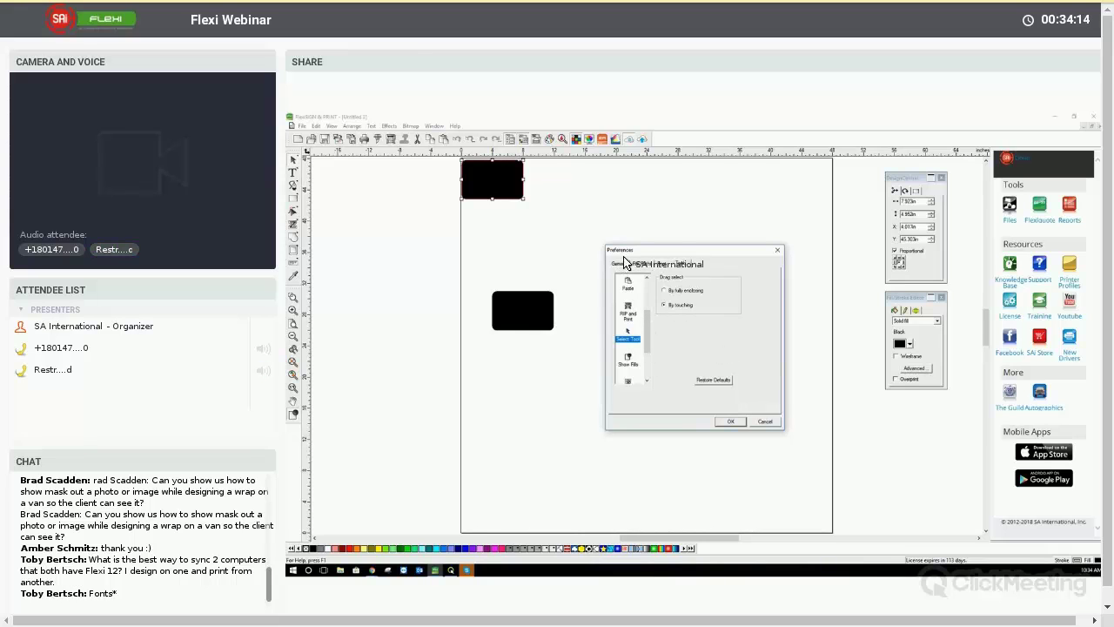
{"action": "left_click", "coordinate": [632, 338]}
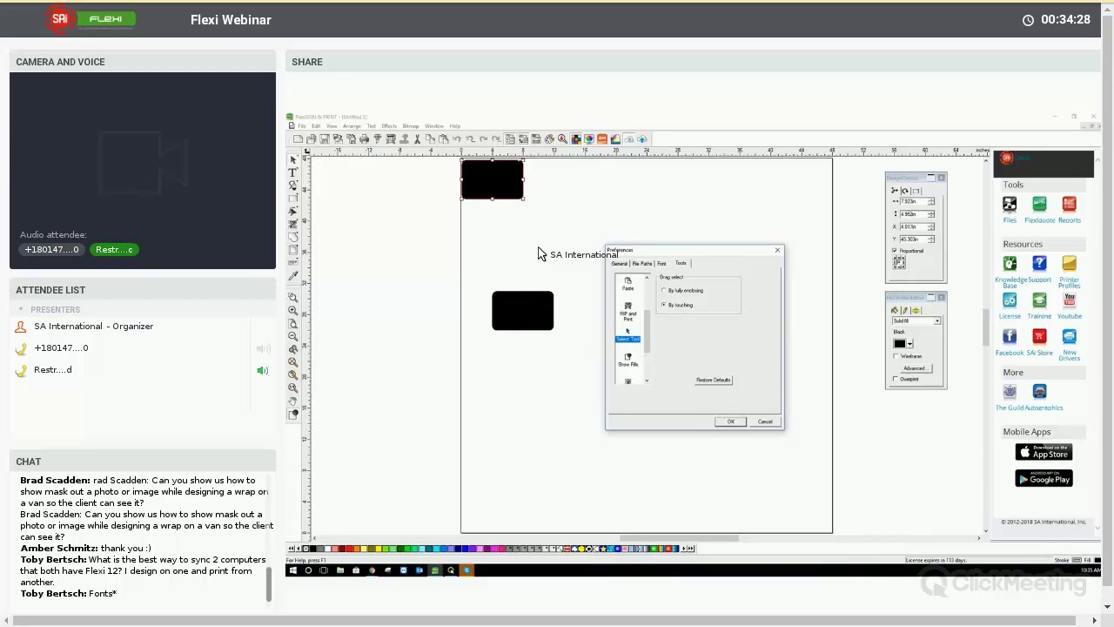
{"action": "key", "text": "Return"}
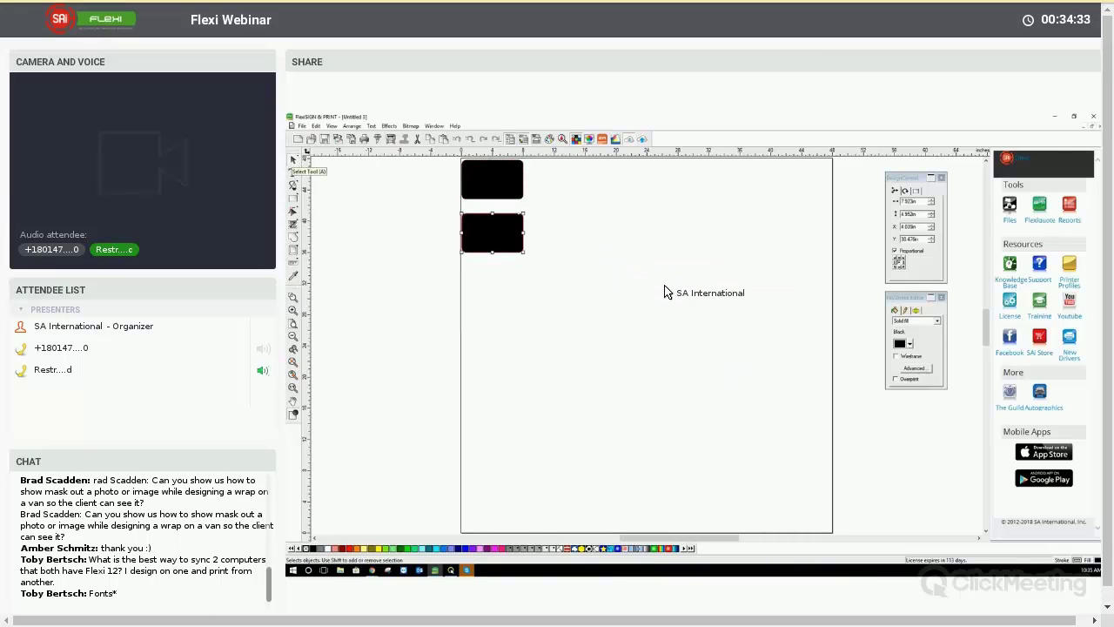
Step: Review the drag-select setting directly from the Select tool, and select both rounded rectangles with one marquee
{"action": "double_click", "coordinate": [293, 160]}
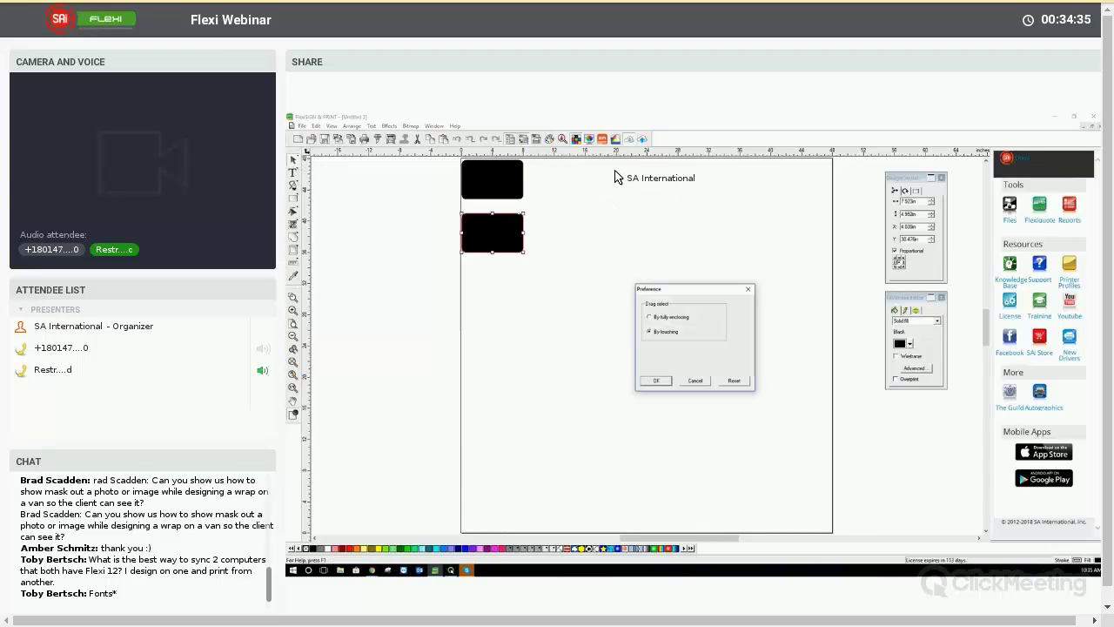
{"action": "left_click_drag", "start_coordinate": [684, 288], "coordinate": [614, 177]}
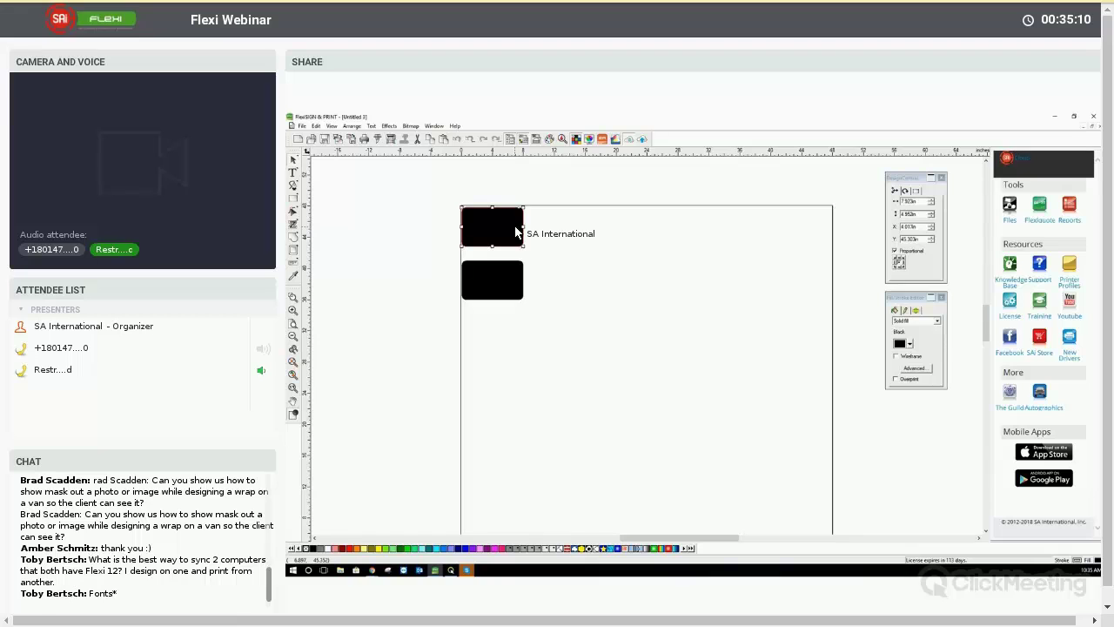
{"action": "left_click_drag", "start_coordinate": [452, 204], "coordinate": [659, 322]}
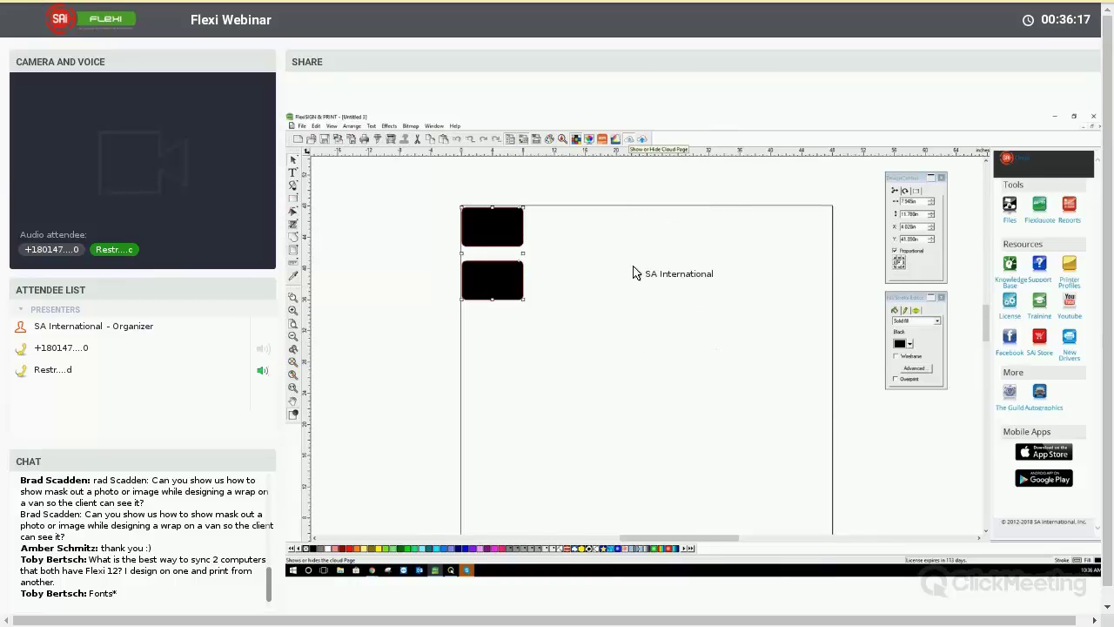
Step: Toggle the display of the cloud page
{"action": "left_click", "coordinate": [632, 142]}
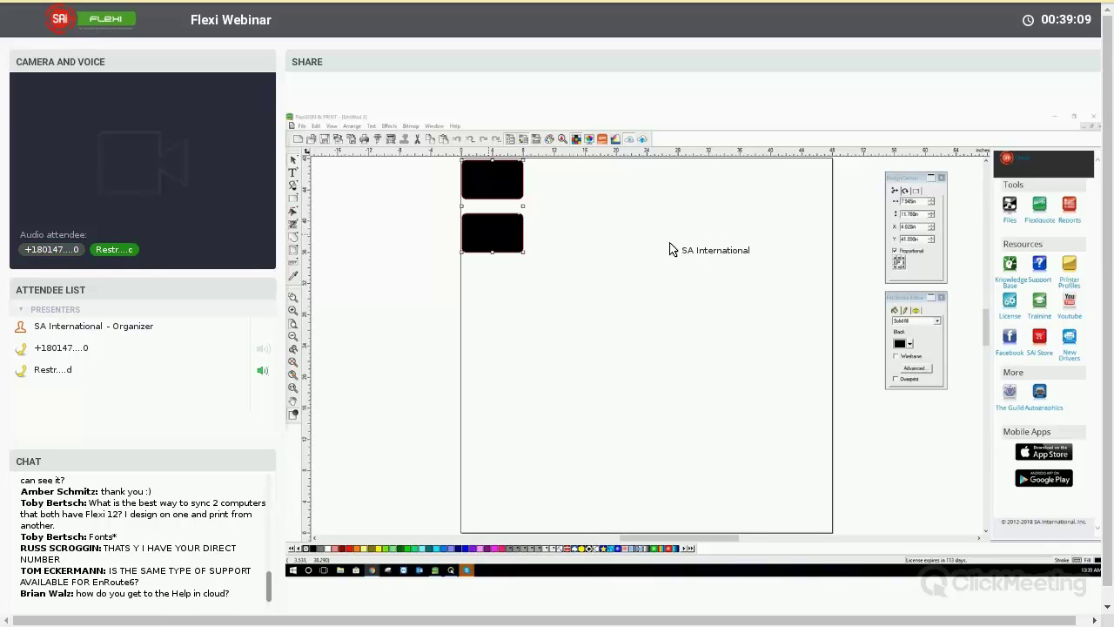
Step: Browse the nested lists of installed fonts available for text
{"action": "left_click", "coordinate": [375, 128]}
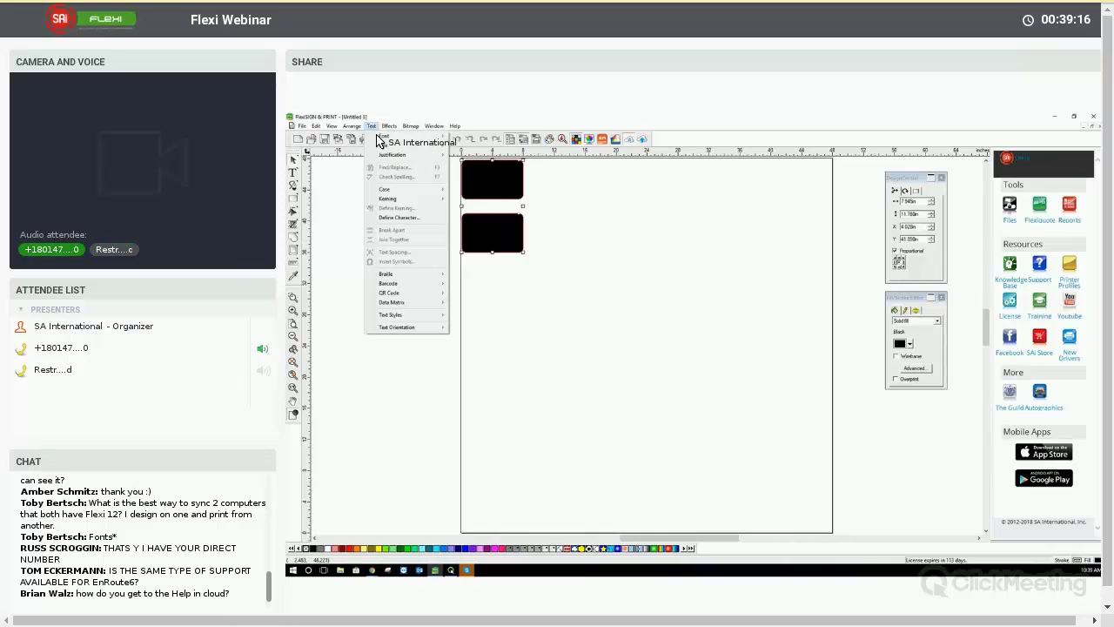
{"action": "mouse_move", "coordinate": [380, 142]}
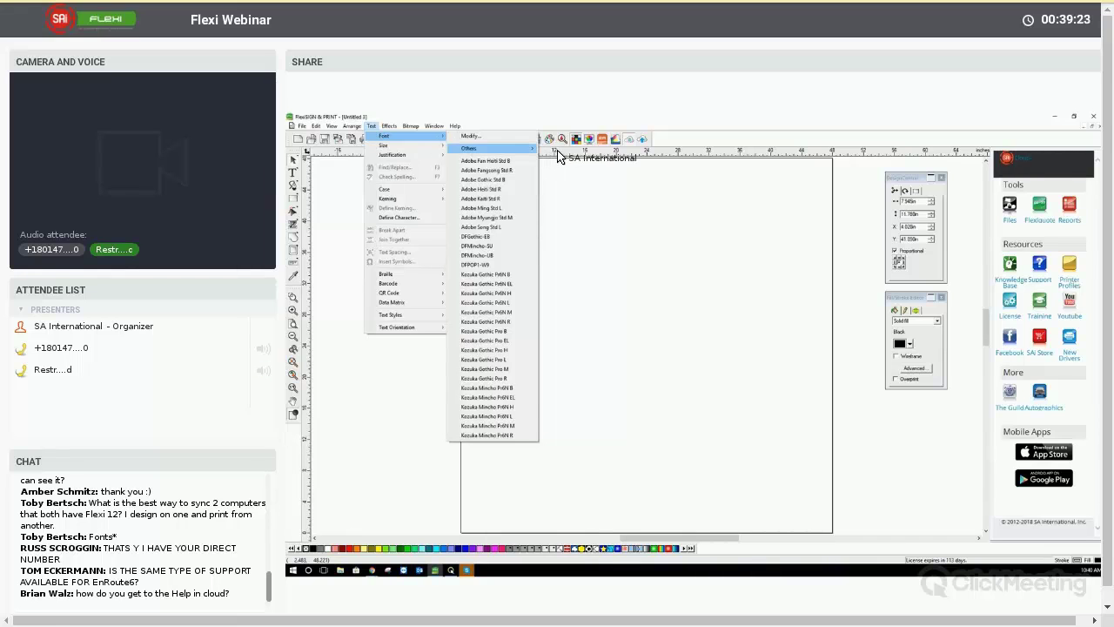
{"action": "mouse_move", "coordinate": [471, 150]}
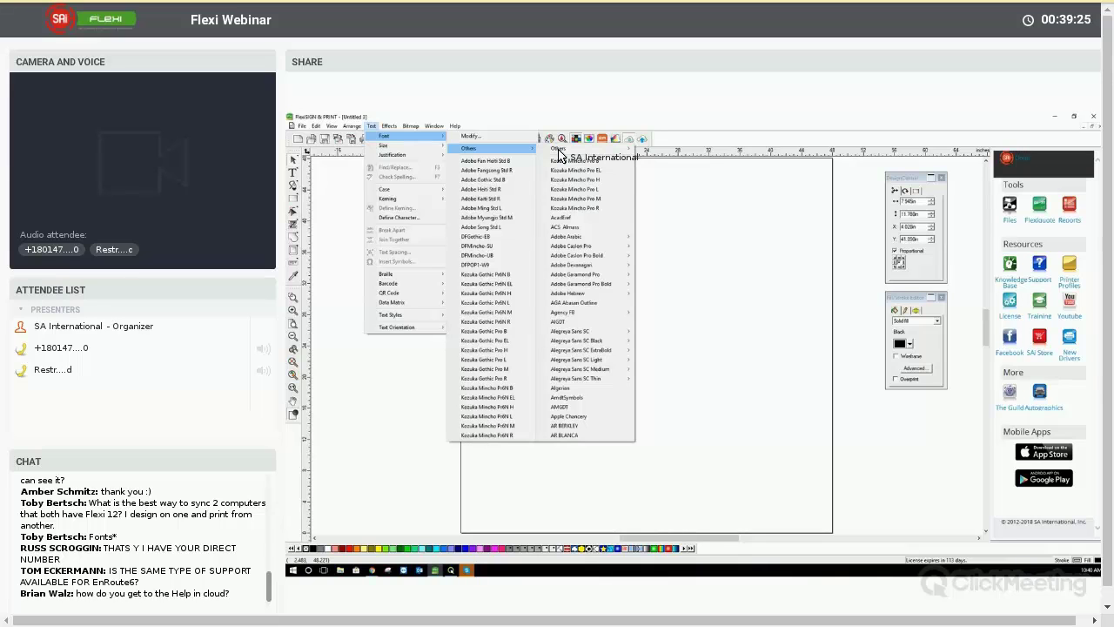
{"action": "mouse_move", "coordinate": [559, 151]}
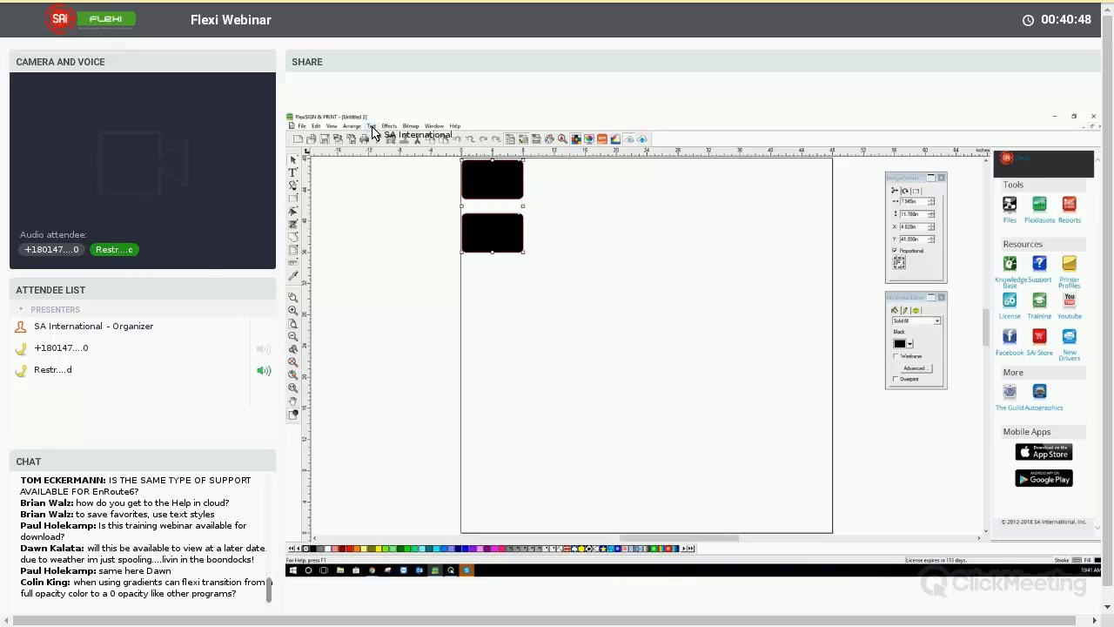
{"action": "left_click", "coordinate": [371, 127]}
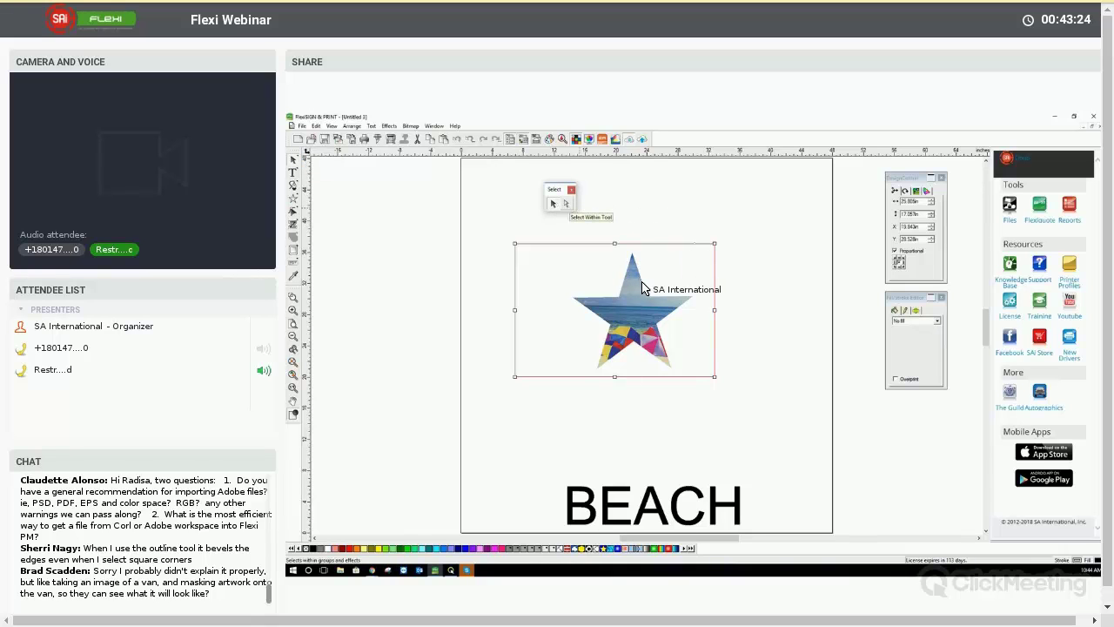
Step: Use the Select Within tool to reposition the beach photo inside the star mask to about X 23.1 in, Y 29.5 in
{"action": "left_click_drag", "start_coordinate": [578, 328], "coordinate": [568, 215]}
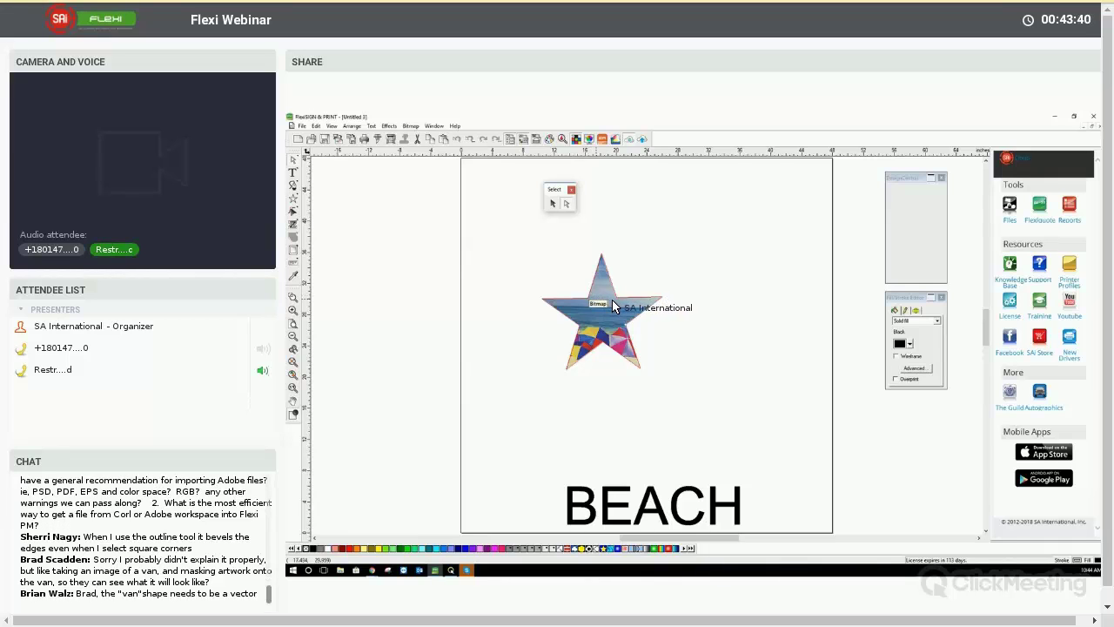
{"action": "key", "text": "ctrl+z"}
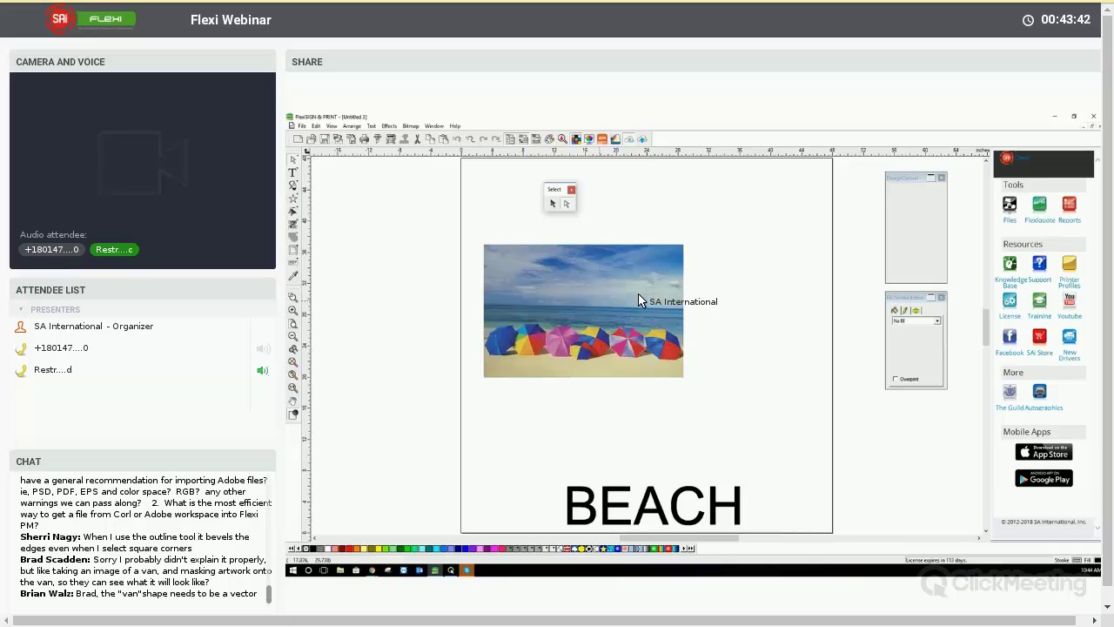
{"action": "key", "text": "ctrl+z"}
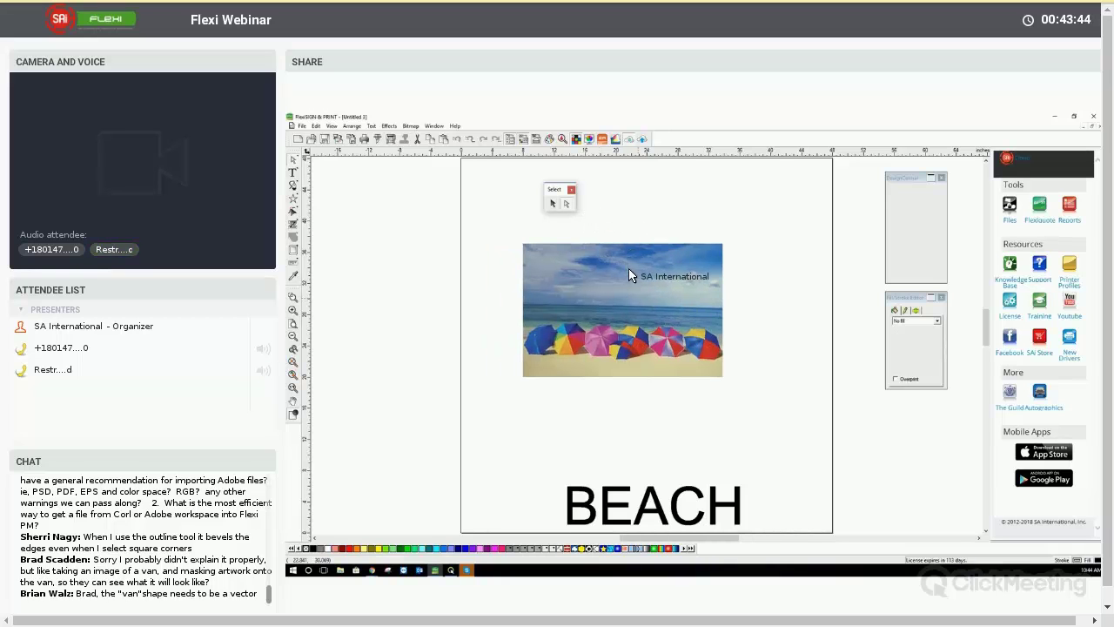
{"action": "key", "text": "ctrl+y"}
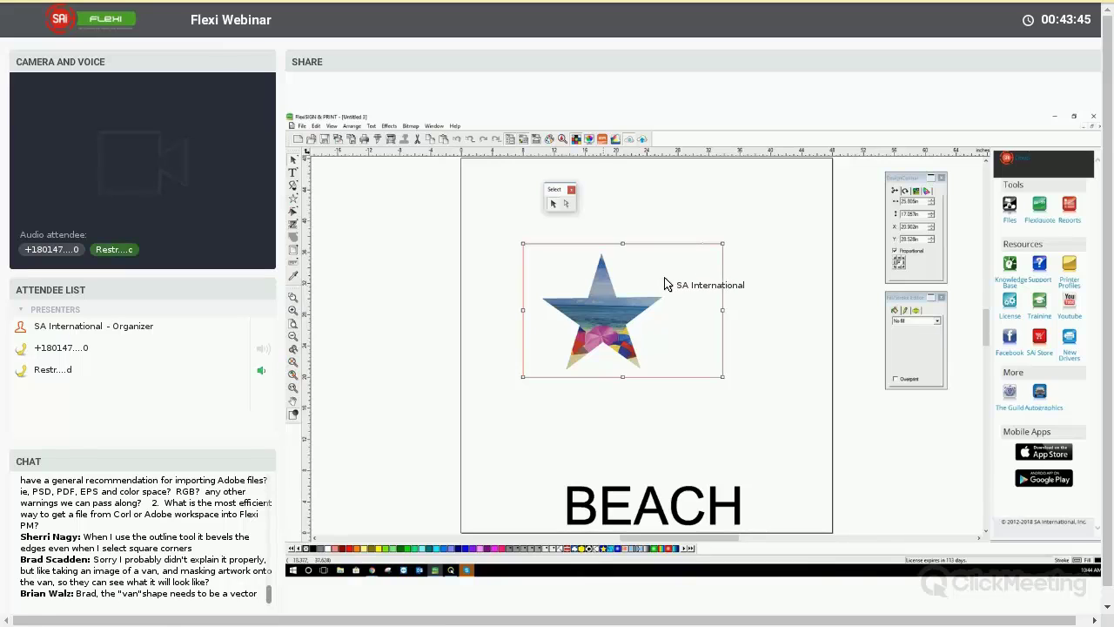
{"action": "key", "text": "ctrl+z"}
{"action": "key", "text": "ctrl+z"}
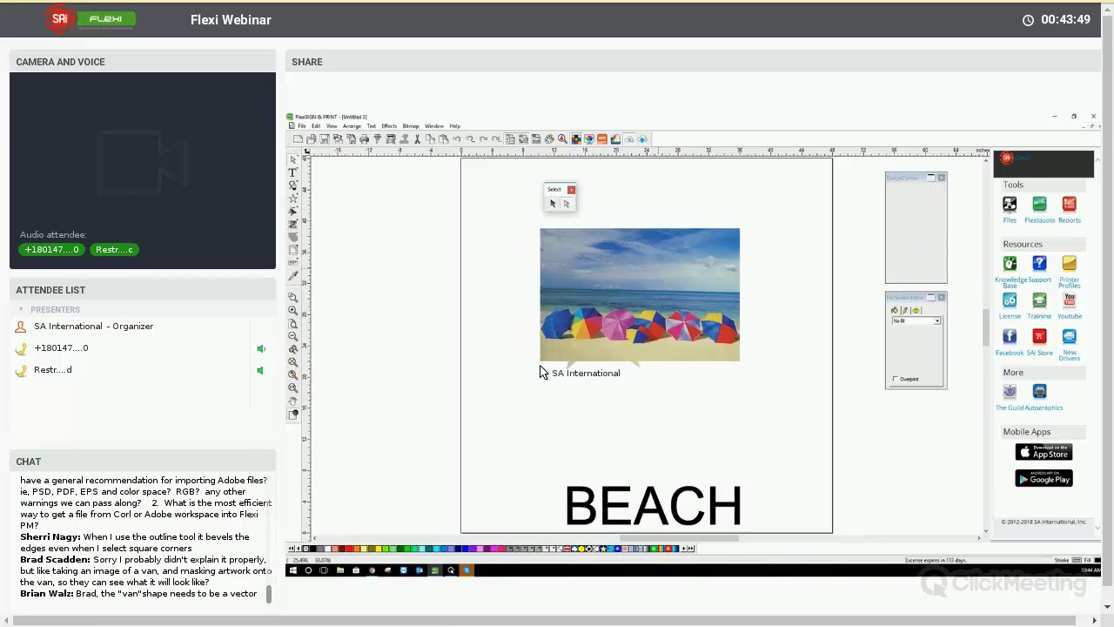
{"action": "key", "text": "ctrl+z"}
{"action": "key", "text": "ctrl+z"}
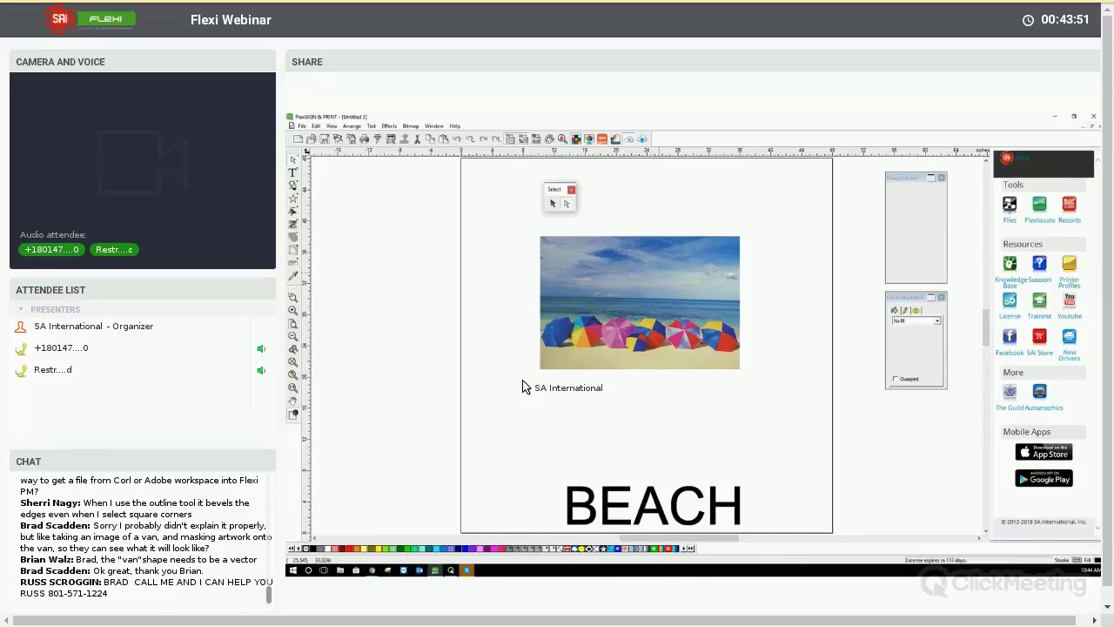
{"action": "key", "text": "ctrl+y"}
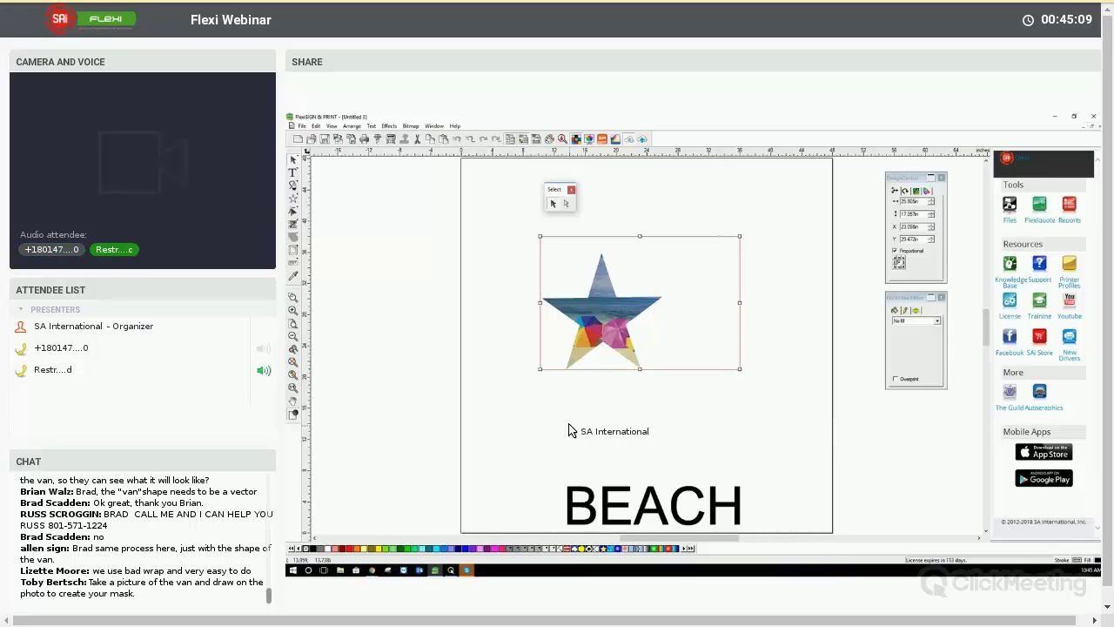
Step: Release the star mask from the beach photo and delete the separated artwork
{"action": "left_click_drag", "start_coordinate": [568, 430], "coordinate": [331, 341]}
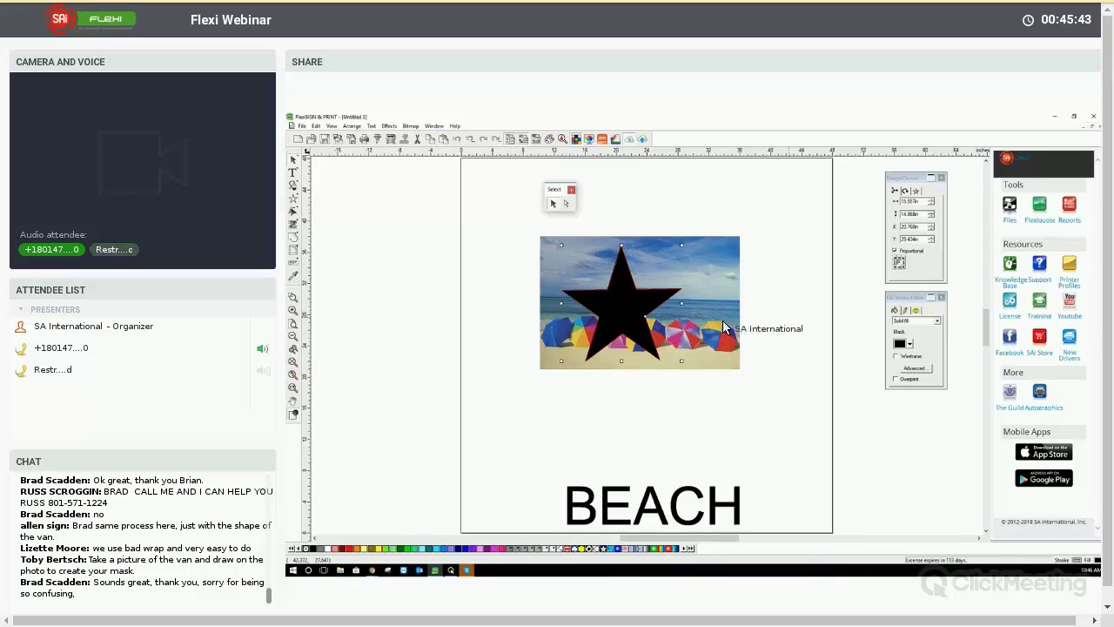
{"action": "left_click_drag", "start_coordinate": [611, 392], "coordinate": [369, 453]}
{"action": "key", "text": "Delete"}
{"action": "key", "text": "Tab"}
{"action": "key", "text": "Delete"}
{"action": "key", "text": "Tab"}
Step: Switch to Preference Manager and load the Factory defaults preferences
{"action": "key", "text": "super"}
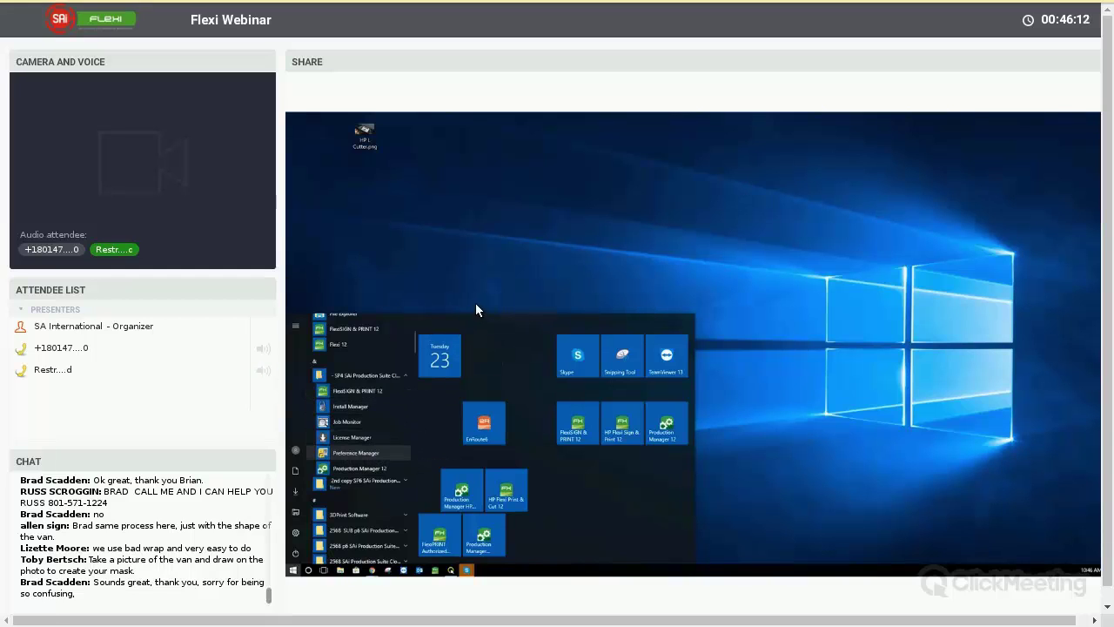
{"action": "left_click_drag", "start_coordinate": [315, 285], "coordinate": [295, 283]}
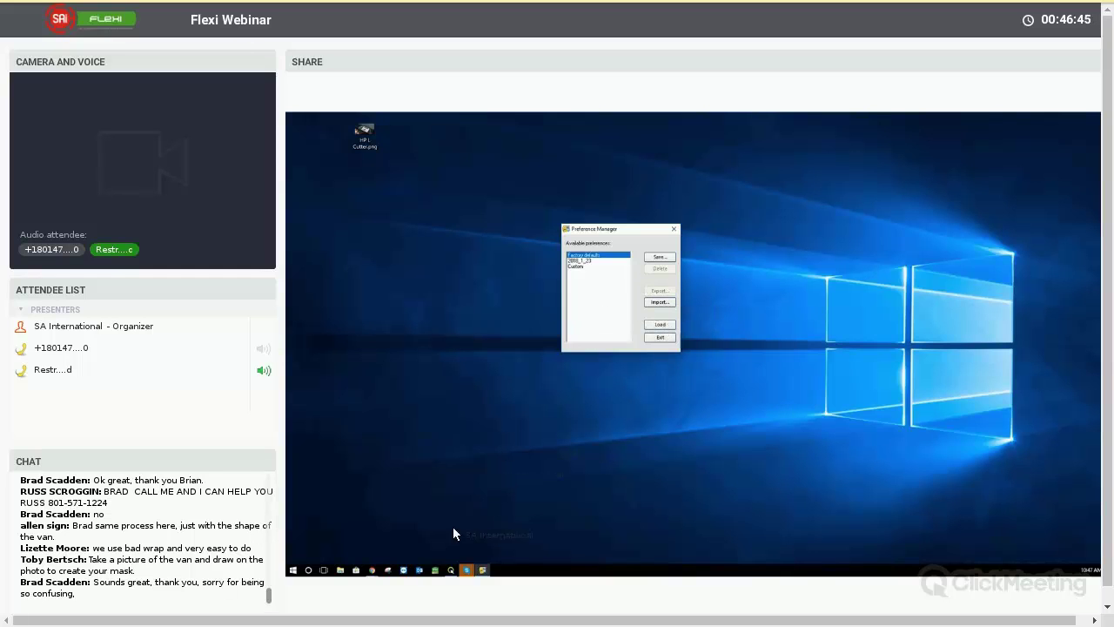
{"action": "left_click", "coordinate": [660, 324]}
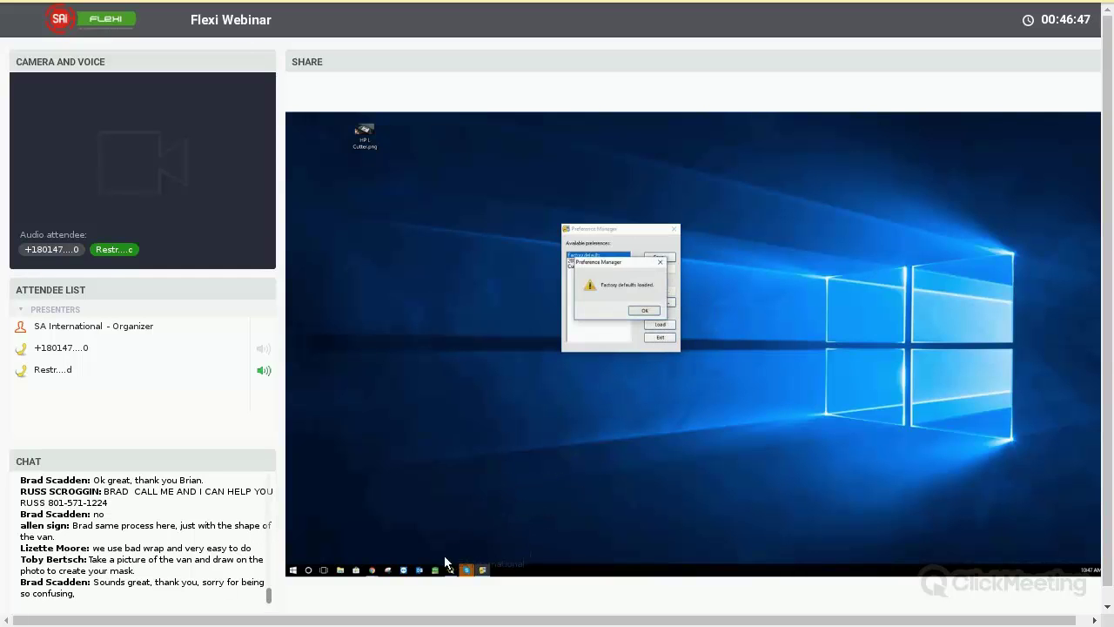
{"action": "key", "text": "Return"}
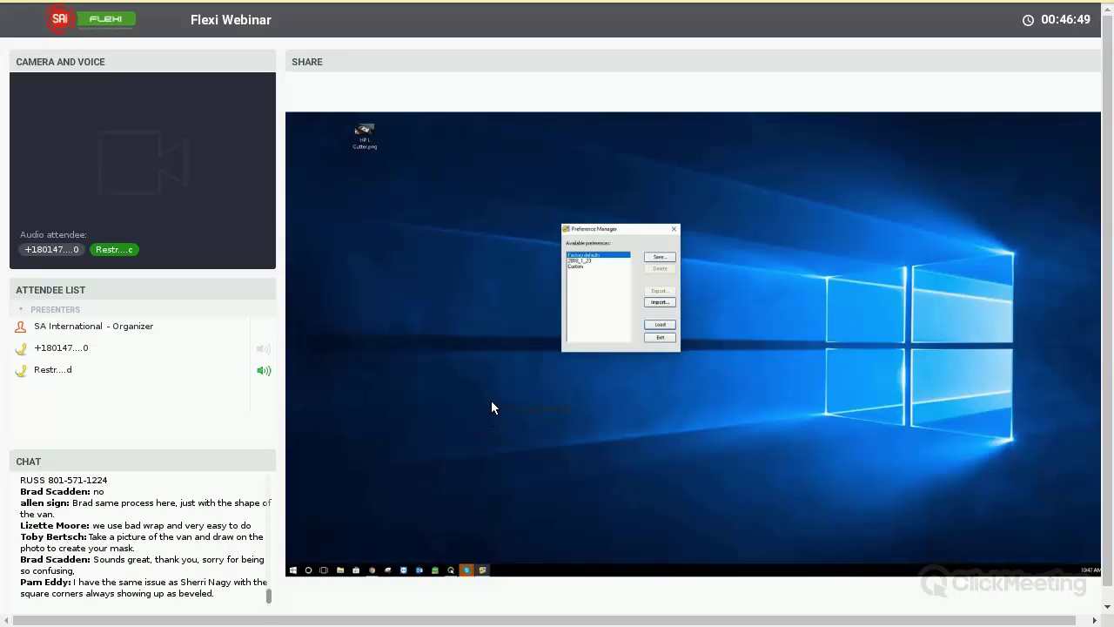
{"action": "left_click", "coordinate": [492, 402]}
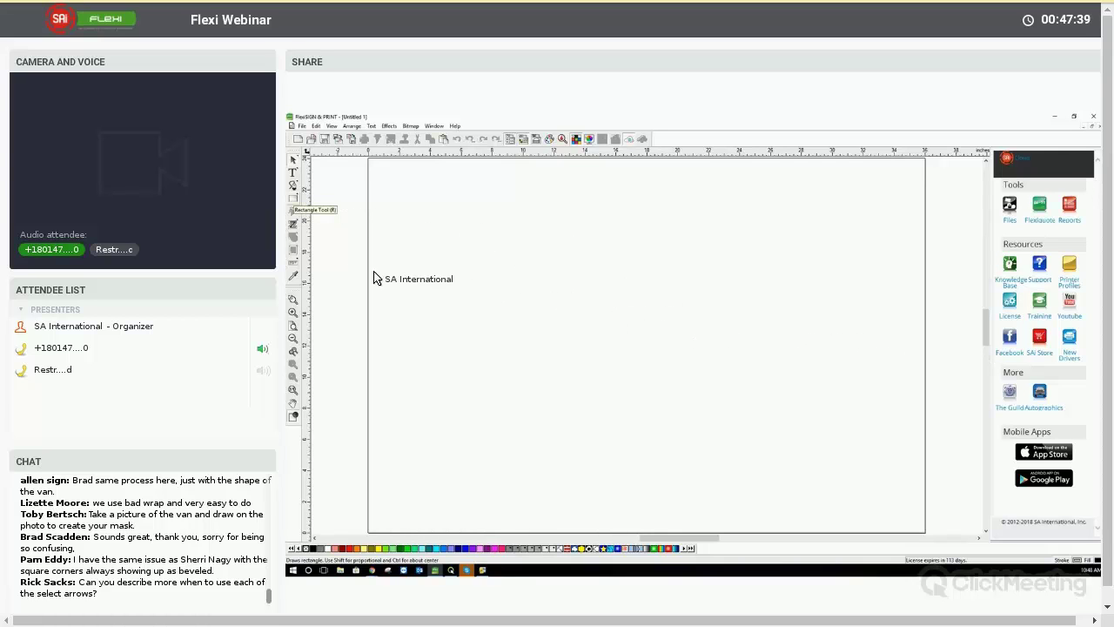
Step: Draw a rectangle about 10.1 by 6.7 in on the page's upper half and give it Rounded corners with a 1 in radius
{"action": "left_click_drag", "start_coordinate": [469, 210], "coordinate": [626, 315]}
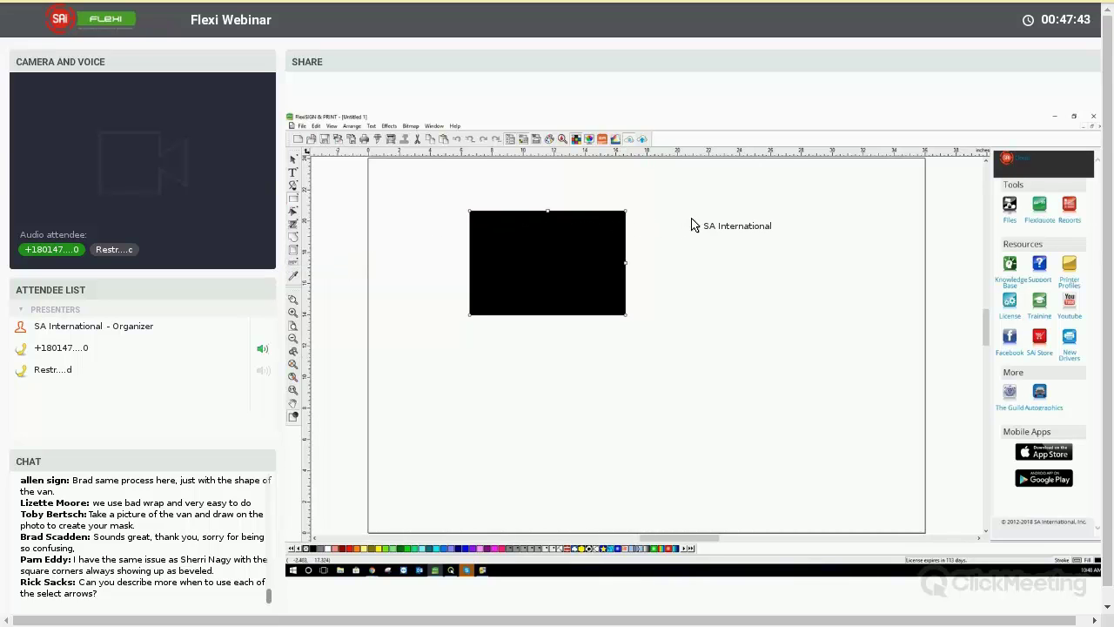
{"action": "key", "text": "ctrl+shift+d"}
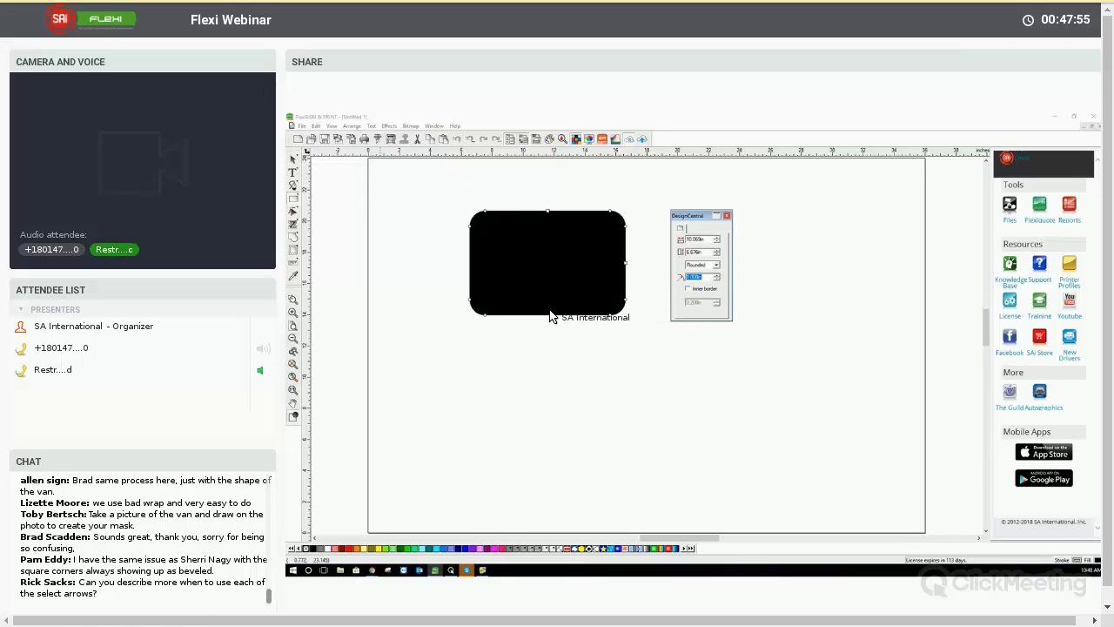
{"action": "key", "text": "space"}
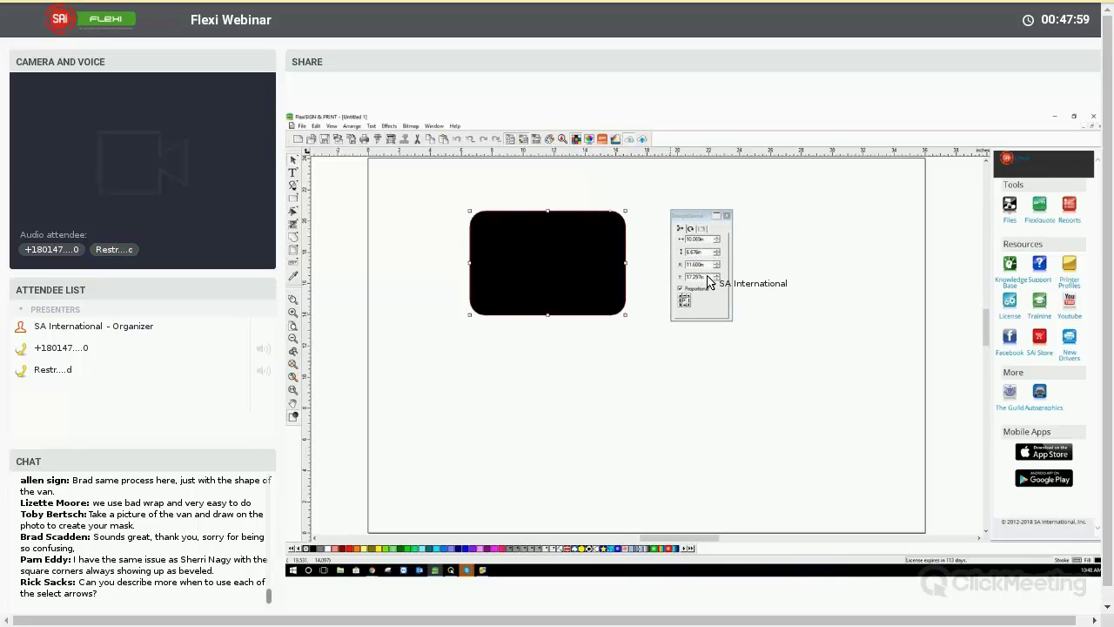
{"action": "key", "text": "space"}
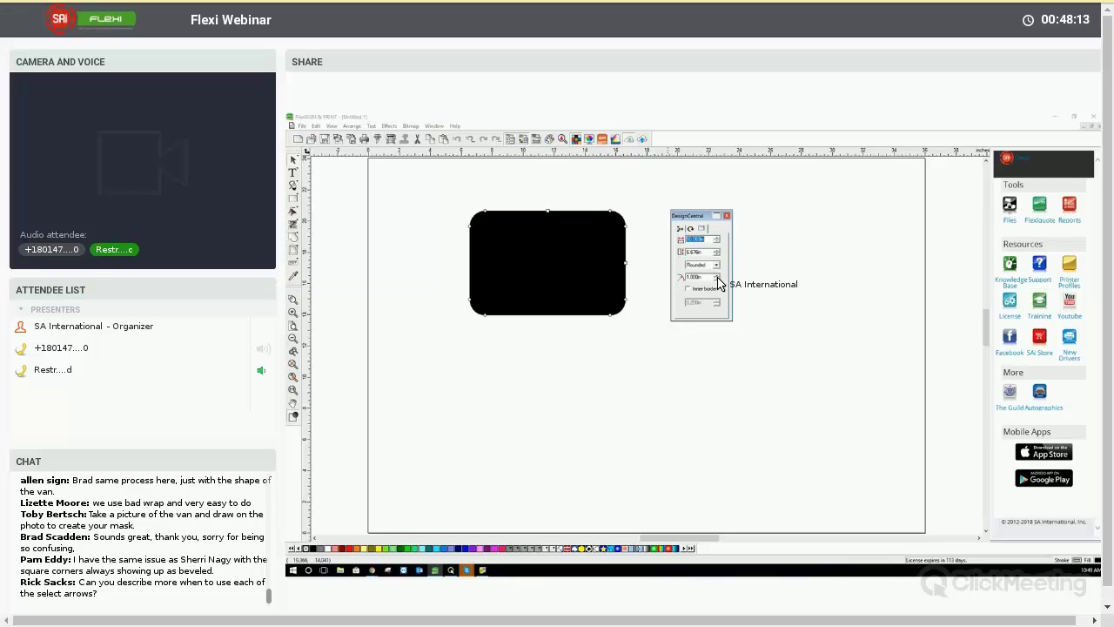
Step: Set the rounded rectangle's corner radius to 1.5 in
{"action": "left_click", "coordinate": [717, 279]}
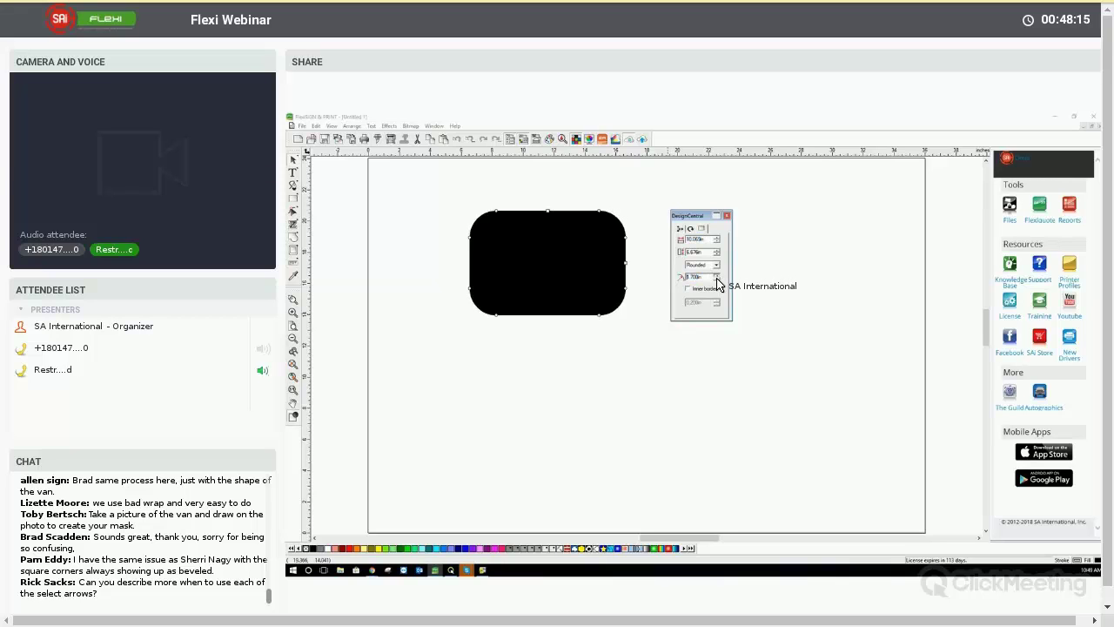
{"action": "left_click", "coordinate": [717, 276]}
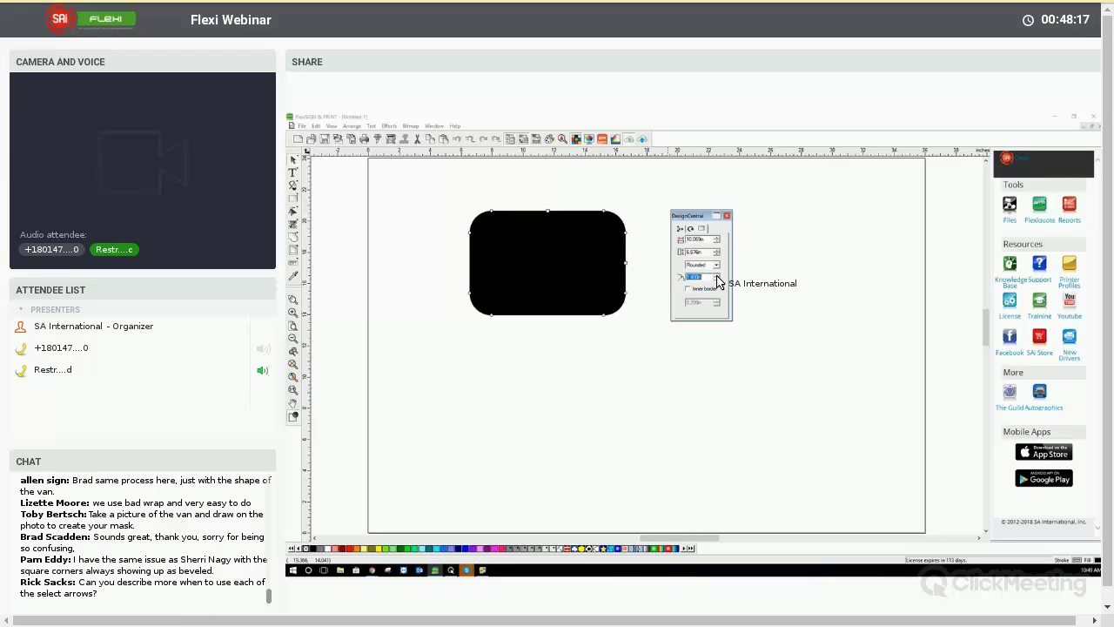
{"action": "left_click", "coordinate": [717, 280]}
{"action": "left_click", "coordinate": [718, 279]}
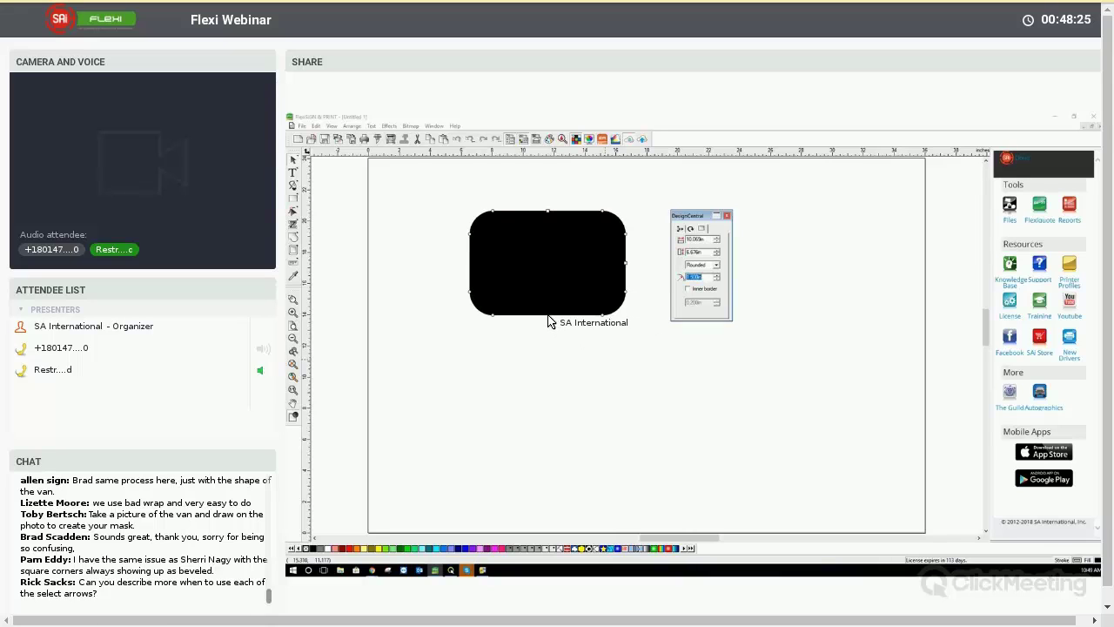
Step: Try stretching the rounded rectangle vertically to about 12.5 in tall, and undo the stretch
{"action": "key", "text": "space"}
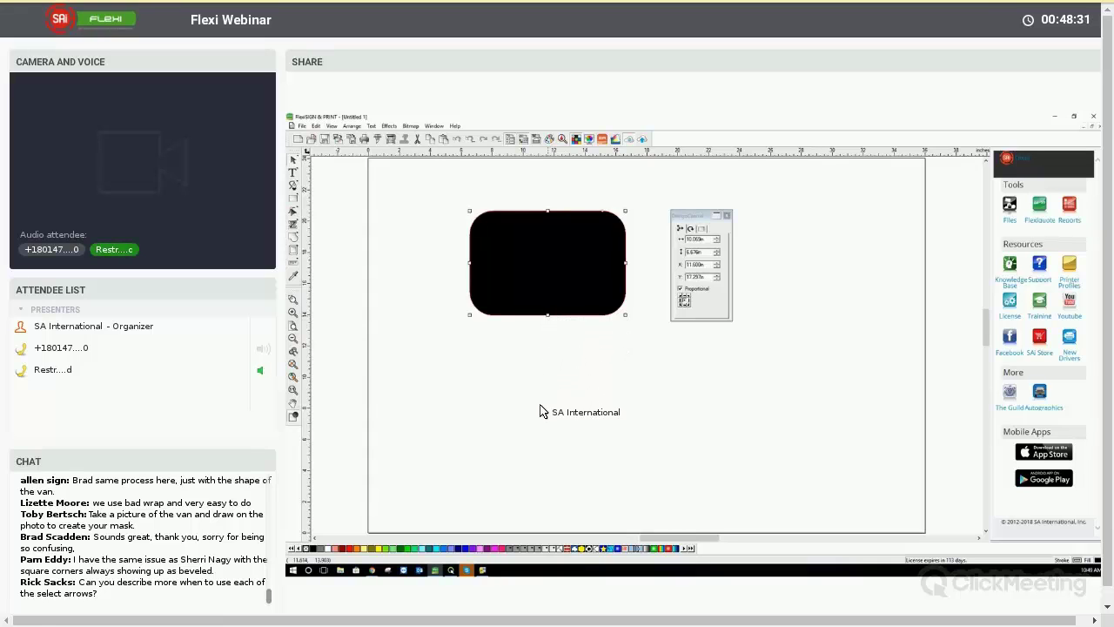
{"action": "left_click_drag", "start_coordinate": [539, 411], "coordinate": [687, 343]}
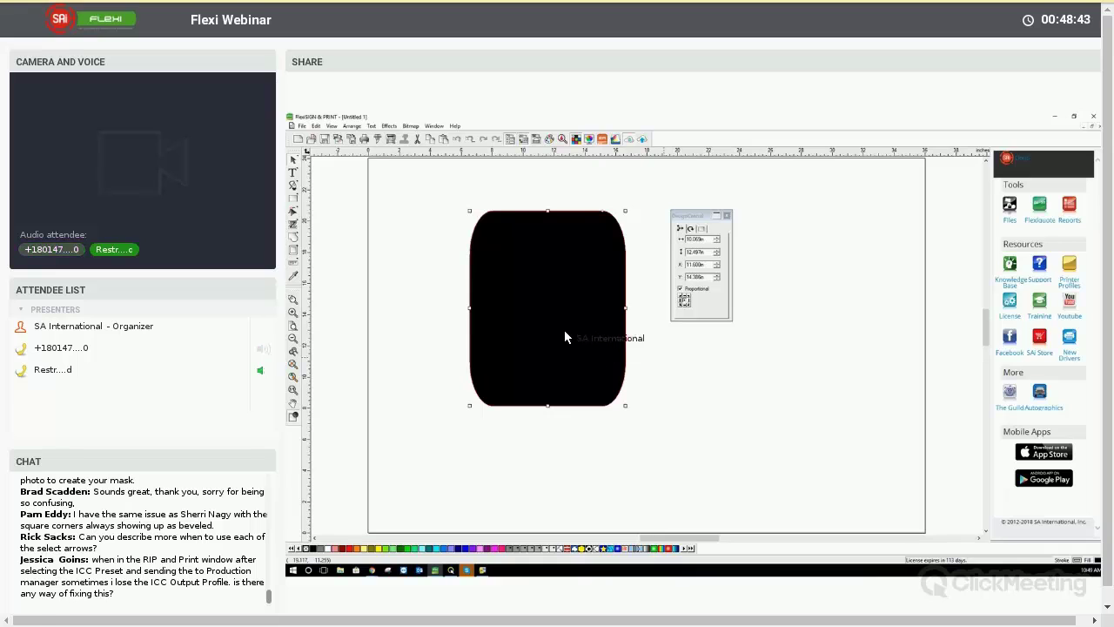
{"action": "key", "text": "ctrl+z"}
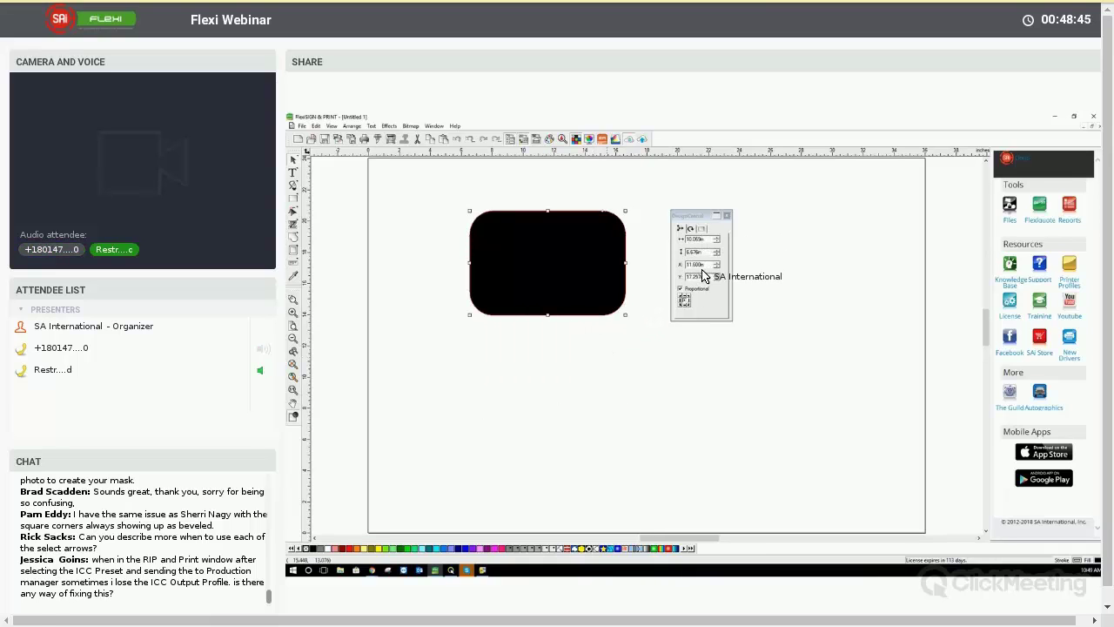
Step: Set the rectangle's corner style to Regular and stretch it downward to about 11 in tall
{"action": "double_click", "coordinate": [557, 315]}
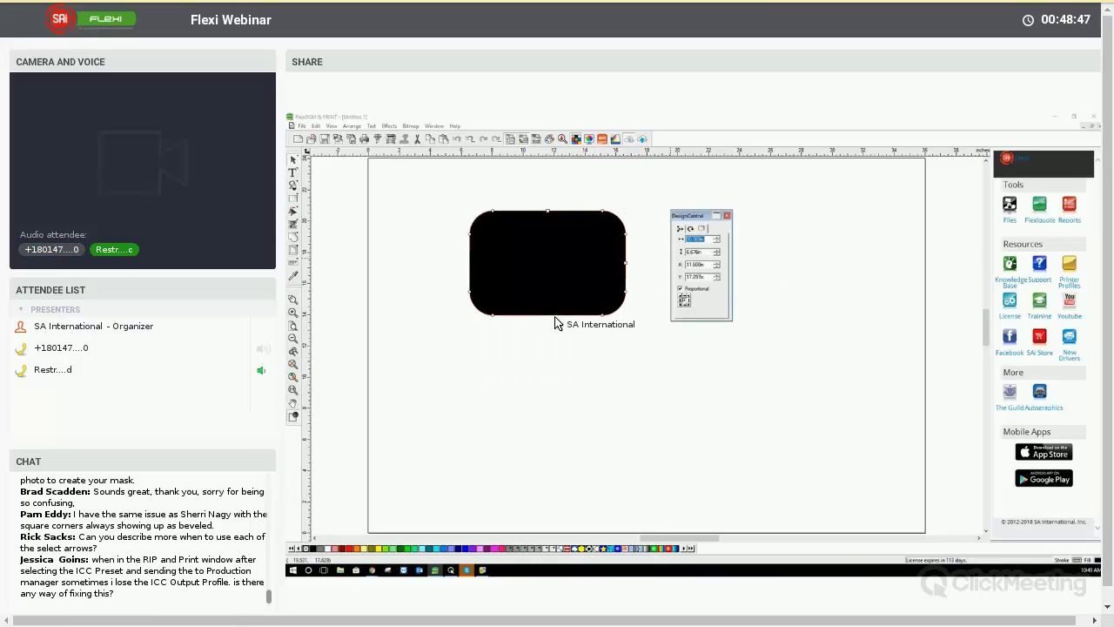
{"action": "left_click", "coordinate": [716, 264]}
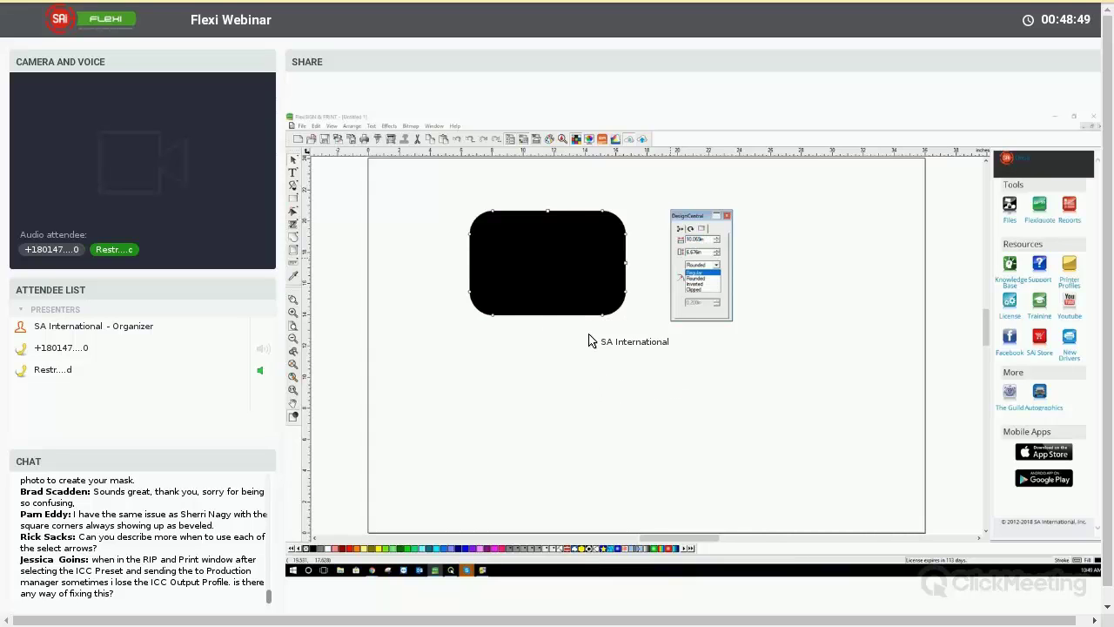
{"action": "left_click", "coordinate": [698, 271]}
{"action": "left_click", "coordinate": [499, 304]}
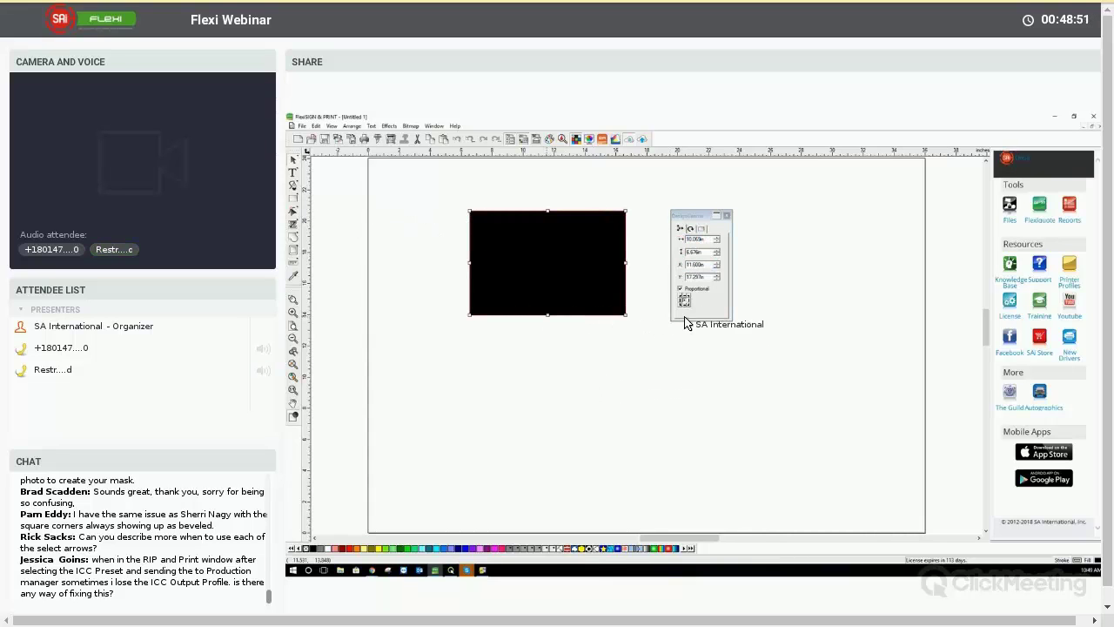
{"action": "left_click_drag", "start_coordinate": [548, 315], "coordinate": [547, 383]}
Step: Draw a second rounded rectangle about 9.1 by 8.4 in below and right of the first, and set the stretched rectangle's corners to Rounded
{"action": "left_click", "coordinate": [658, 357]}
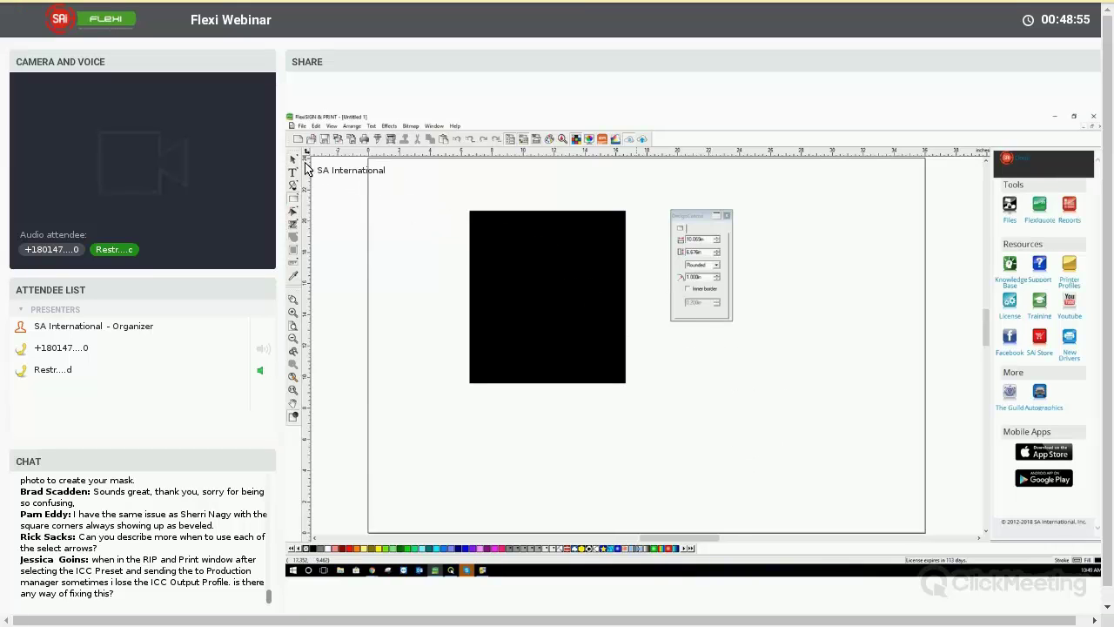
{"action": "left_click_drag", "start_coordinate": [654, 351], "coordinate": [769, 468]}
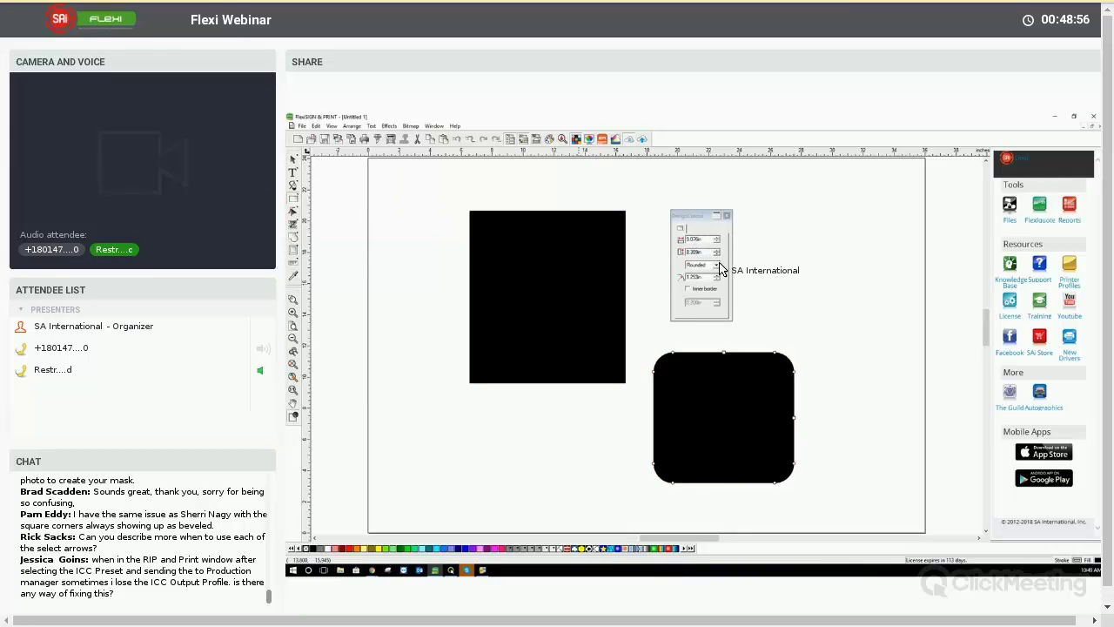
{"action": "left_click", "coordinate": [579, 286]}
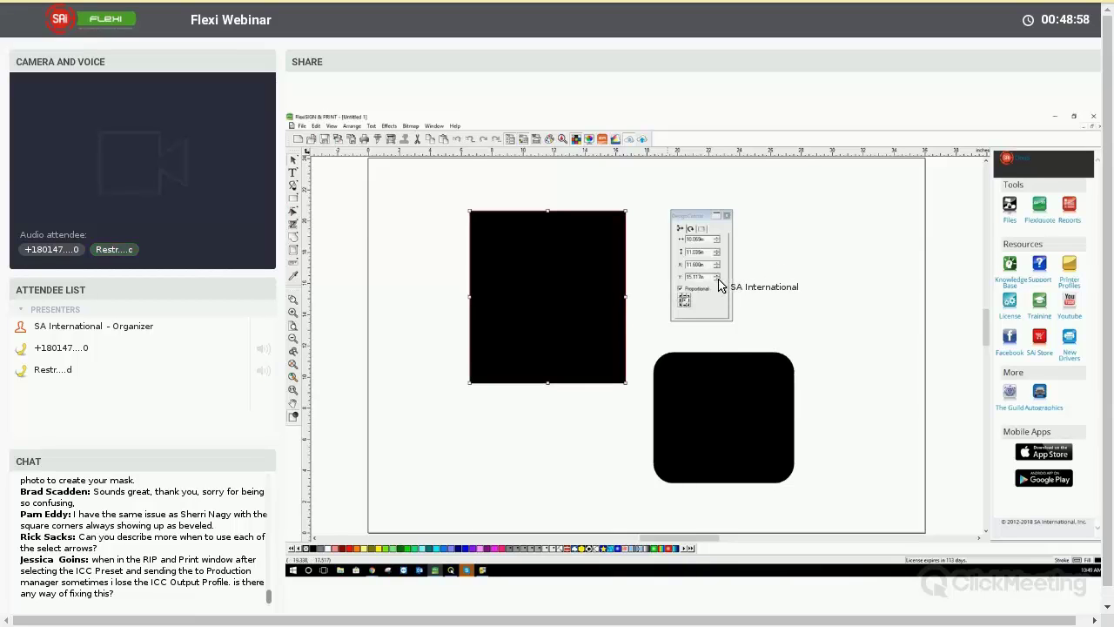
{"action": "left_click", "coordinate": [701, 228]}
{"action": "left_click", "coordinate": [717, 264]}
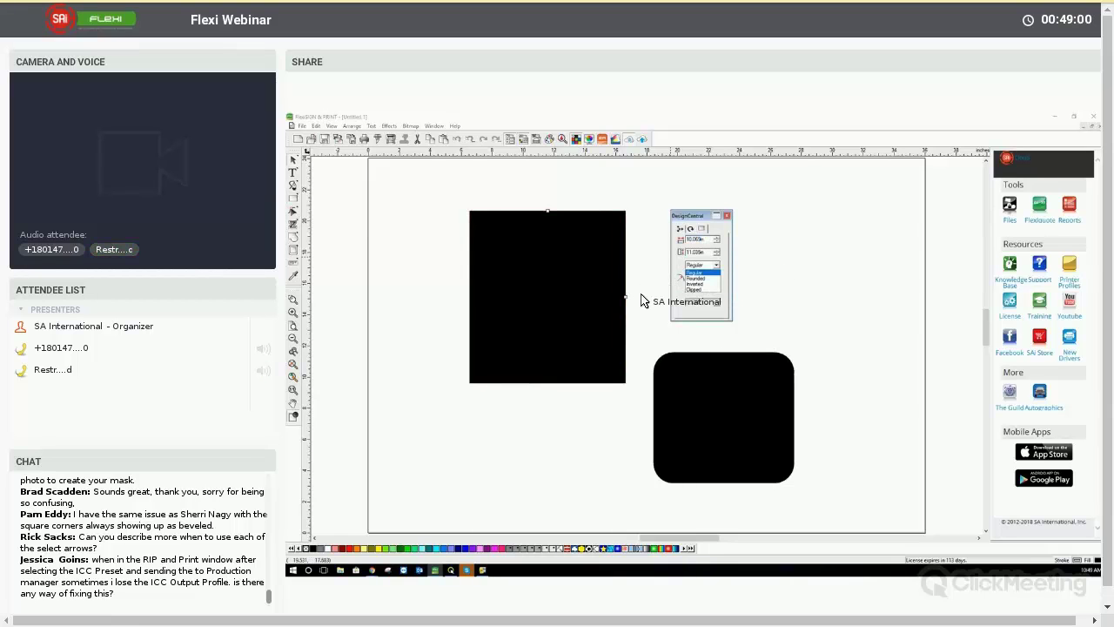
{"action": "left_click", "coordinate": [698, 276]}
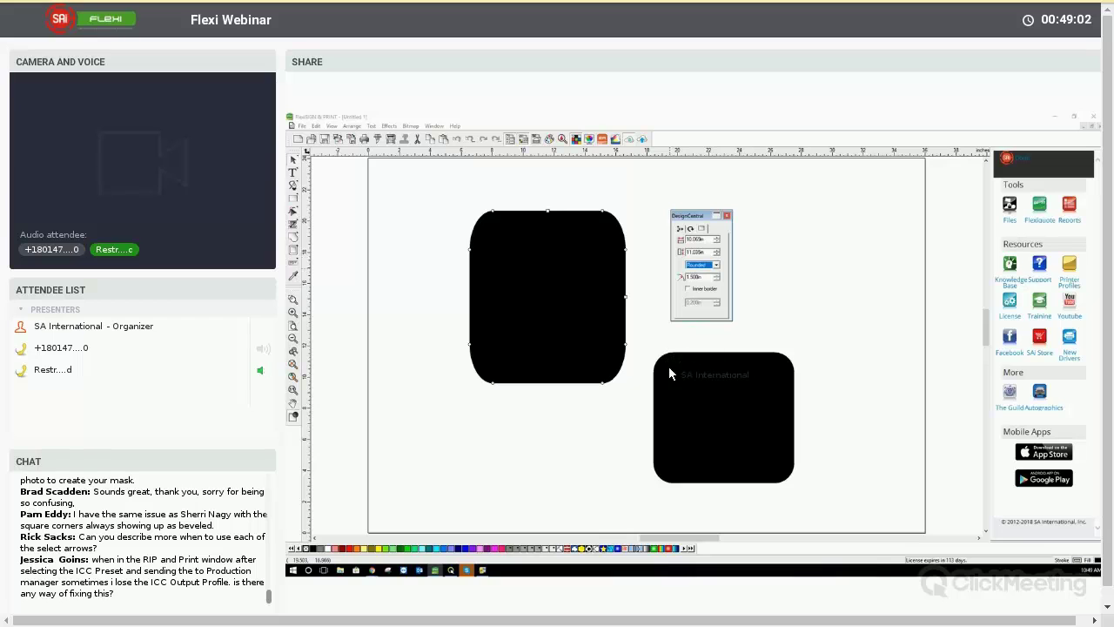
Step: Remove both rectangles to leave the page empty
{"action": "left_click", "coordinate": [605, 224]}
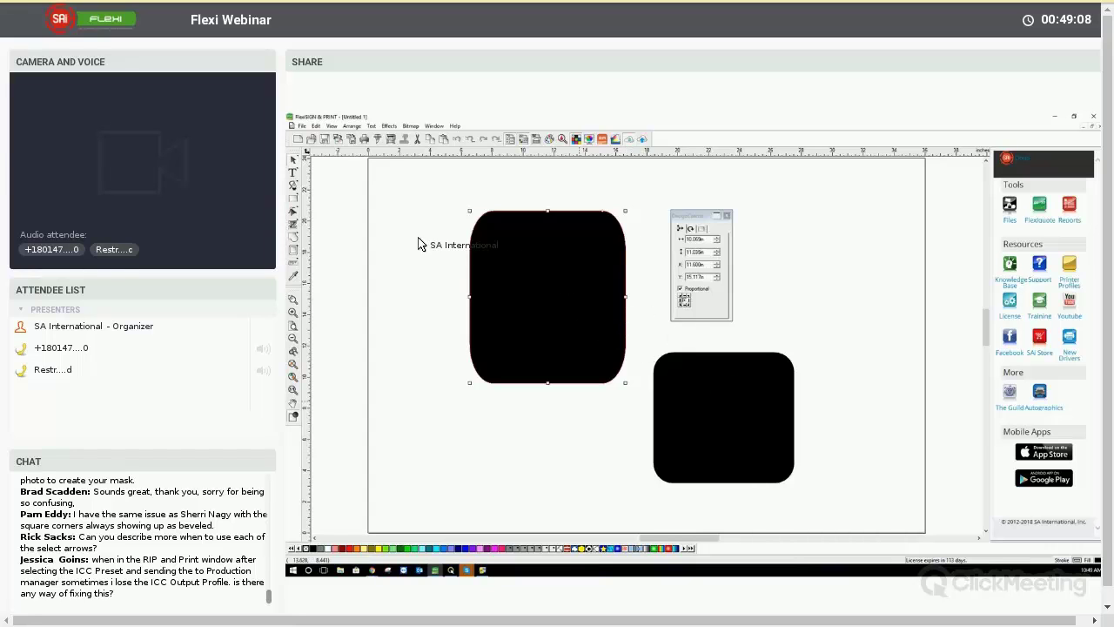
{"action": "left_click", "coordinate": [314, 201]}
{"action": "left_click", "coordinate": [540, 225]}
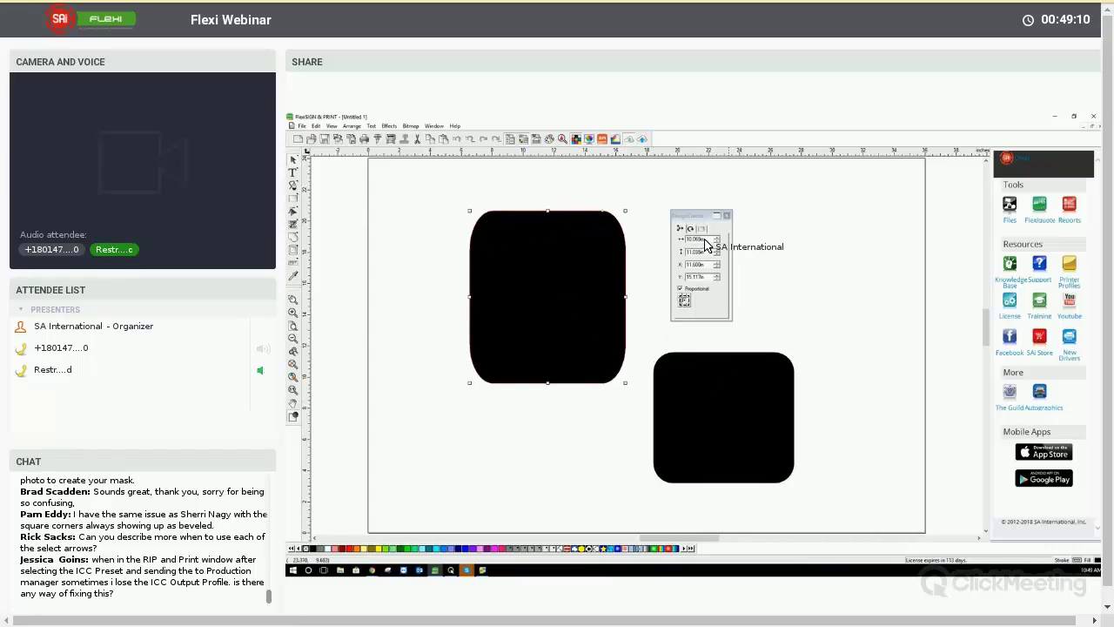
{"action": "key", "text": "ctrl+z"}
{"action": "key", "text": "ctrl+z"}
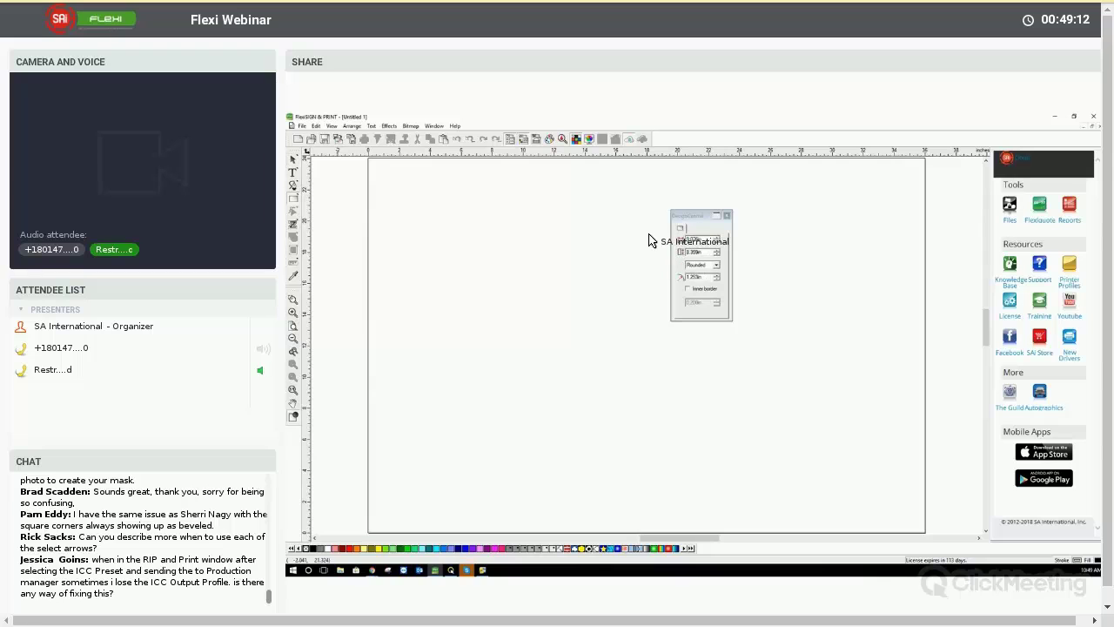
Step: Set the Rectangle tool to 10 in wide and 15 in high and place a rounded rectangle of that size on the page's lower half
{"action": "left_click", "coordinate": [690, 253]}
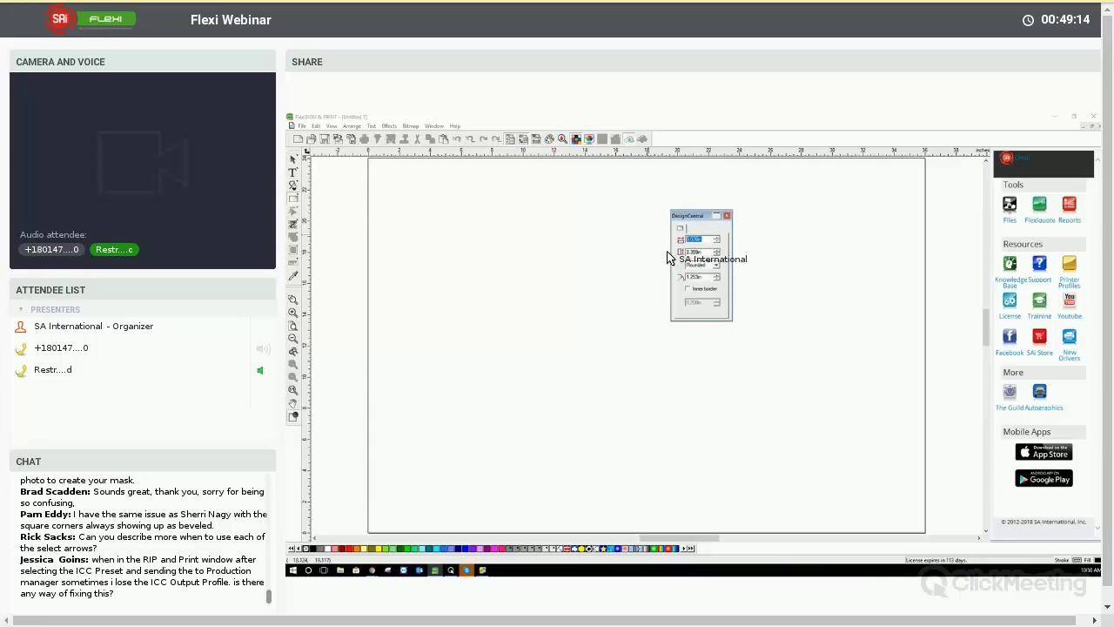
{"action": "type", "text": "10"}
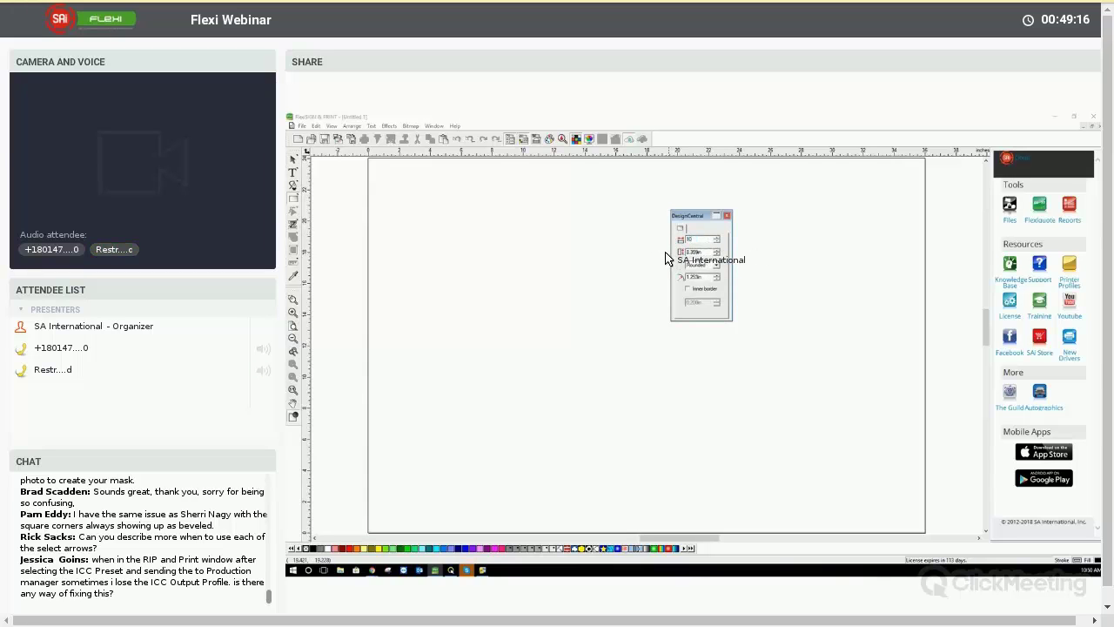
{"action": "key", "text": "Tab"}
{"action": "type", "text": "18"}
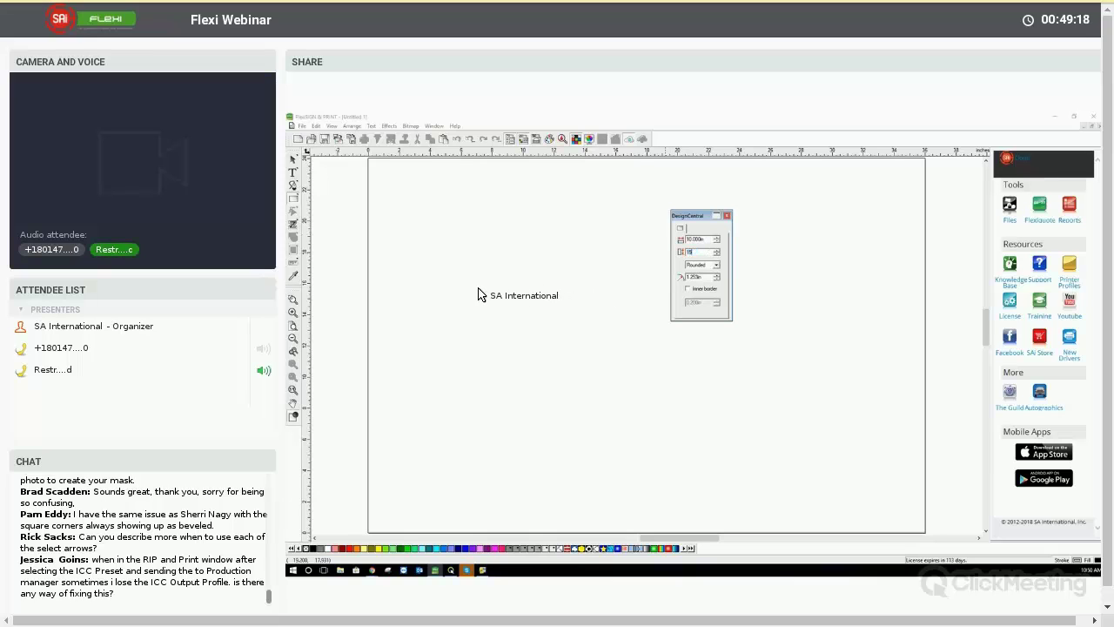
{"action": "key", "text": "Return"}
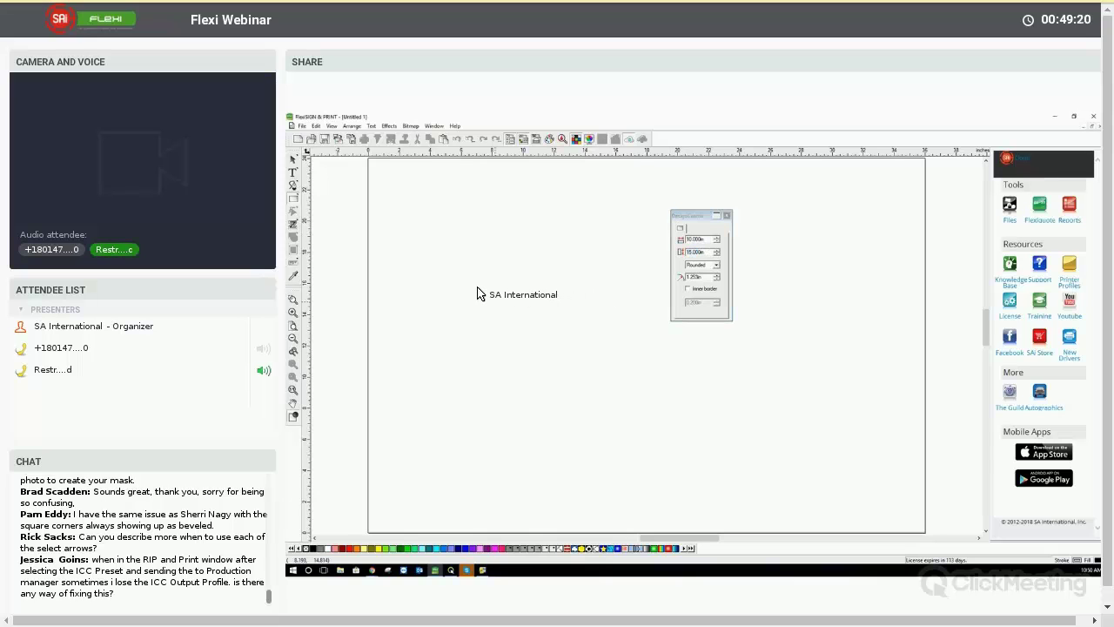
{"action": "left_click", "coordinate": [477, 294]}
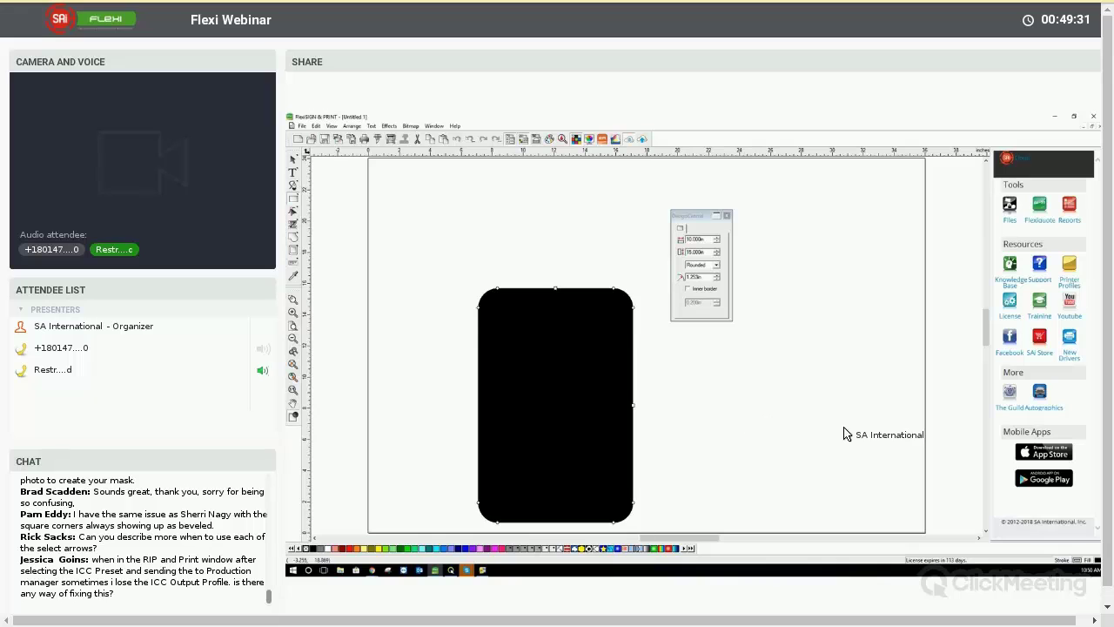
Step: Resize the new rounded rectangle horizontally by its side handle, ending at about 9.7 in wide
{"action": "key", "text": "space"}
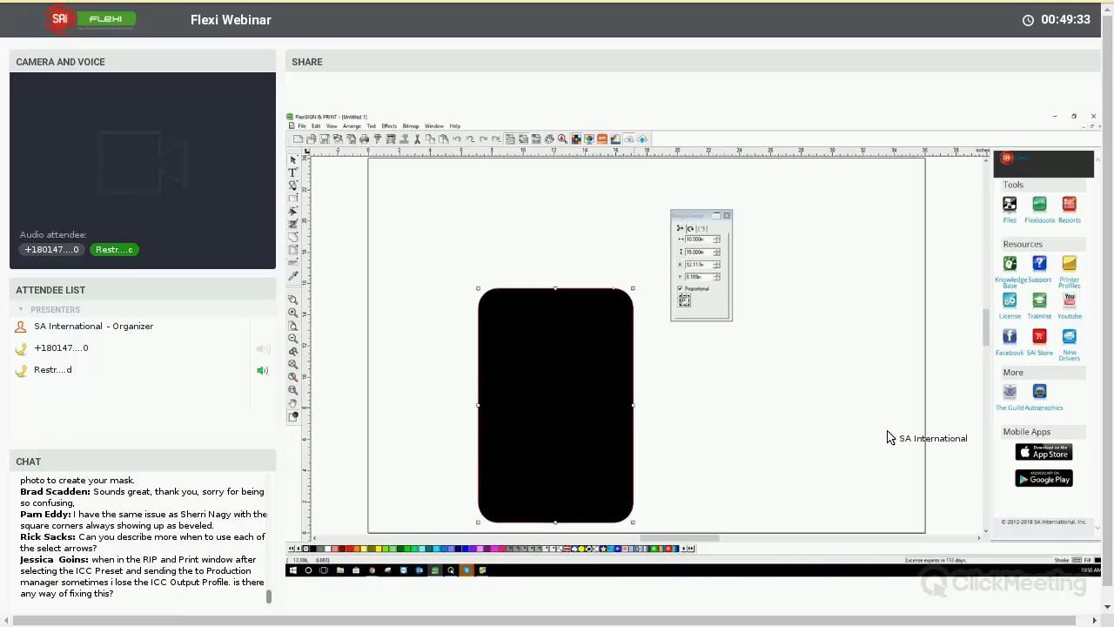
{"action": "left_click_drag", "start_coordinate": [632, 403], "coordinate": [887, 404]}
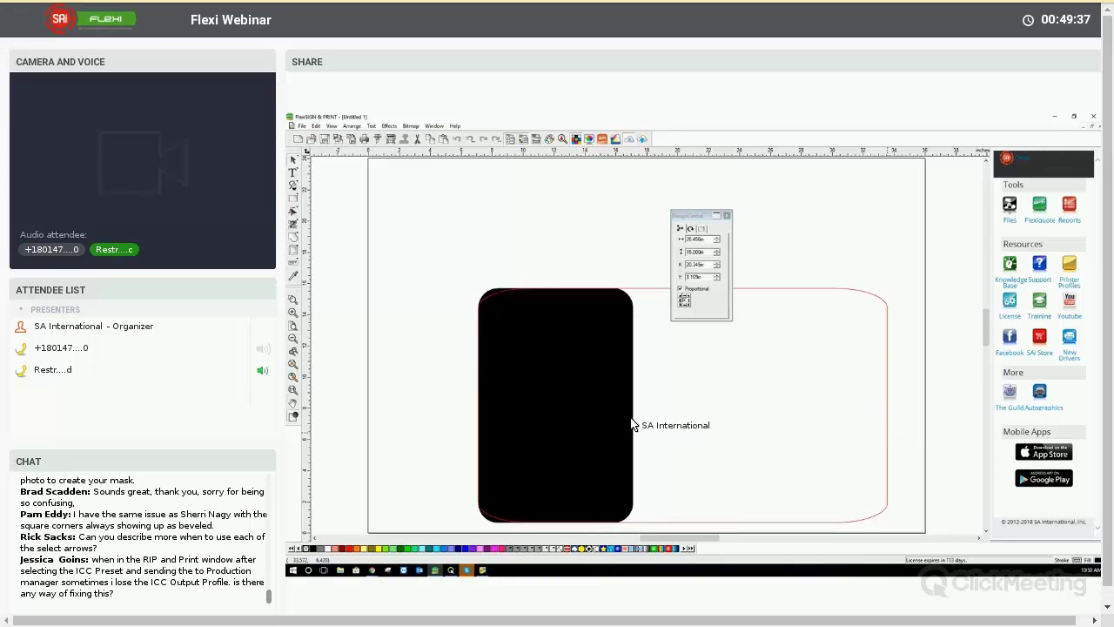
{"action": "left_click_drag", "start_coordinate": [632, 422], "coordinate": [661, 423]}
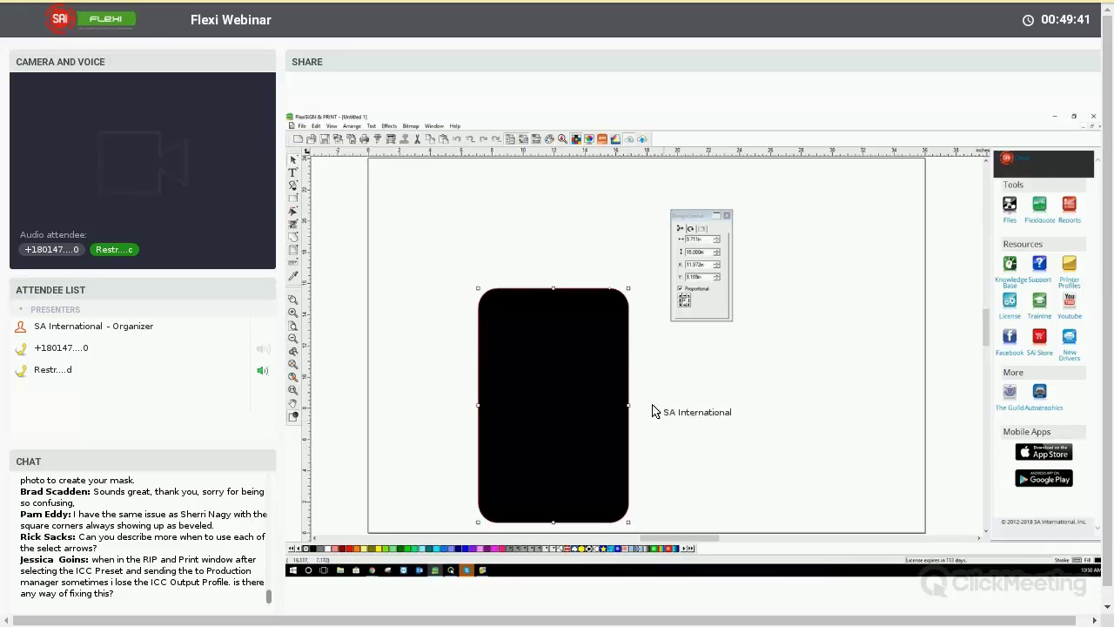